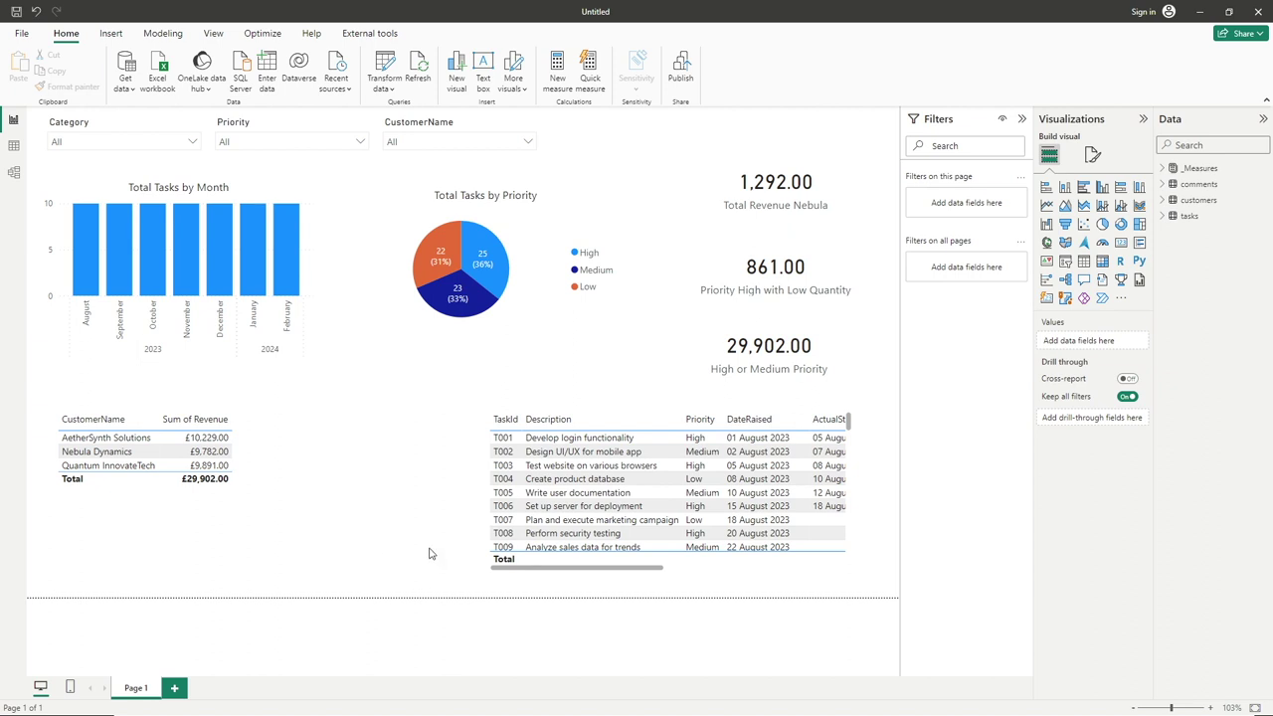
# Move the Total Tasks by Month chart to the page centre and the priority pie chart to the top-left.
pyautogui.click(132, 124)
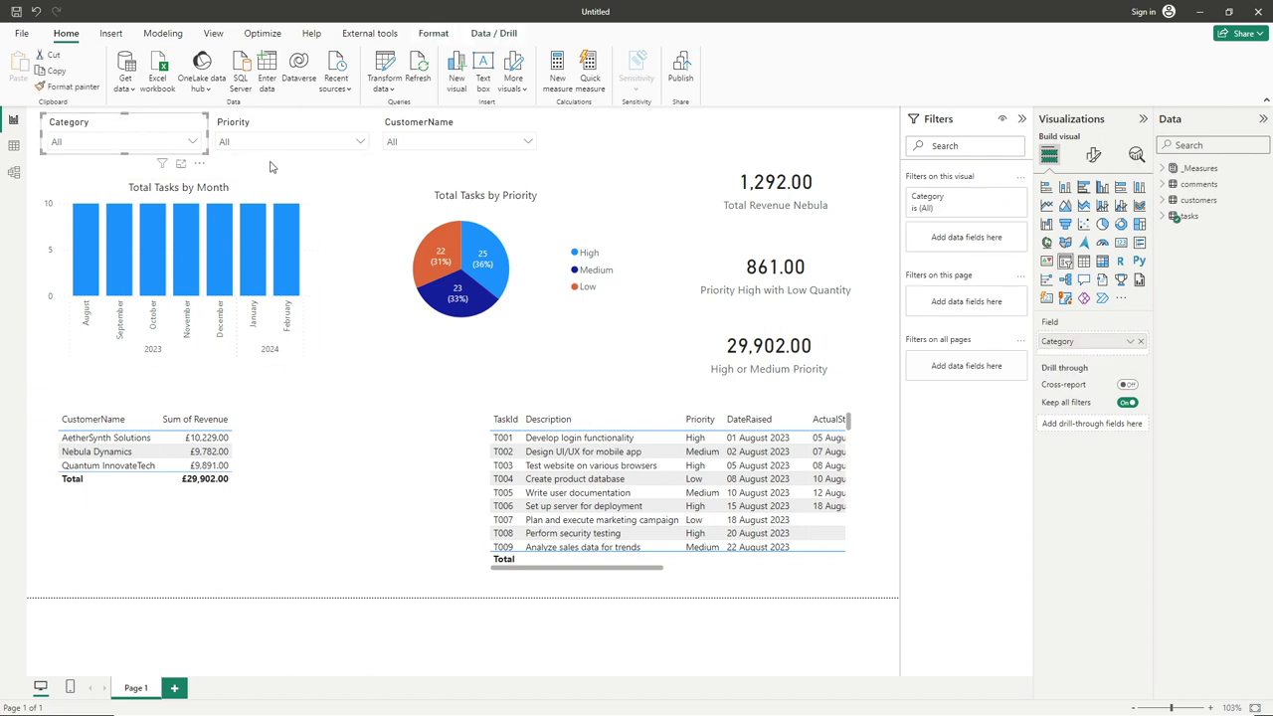
pyautogui.click(583, 142)
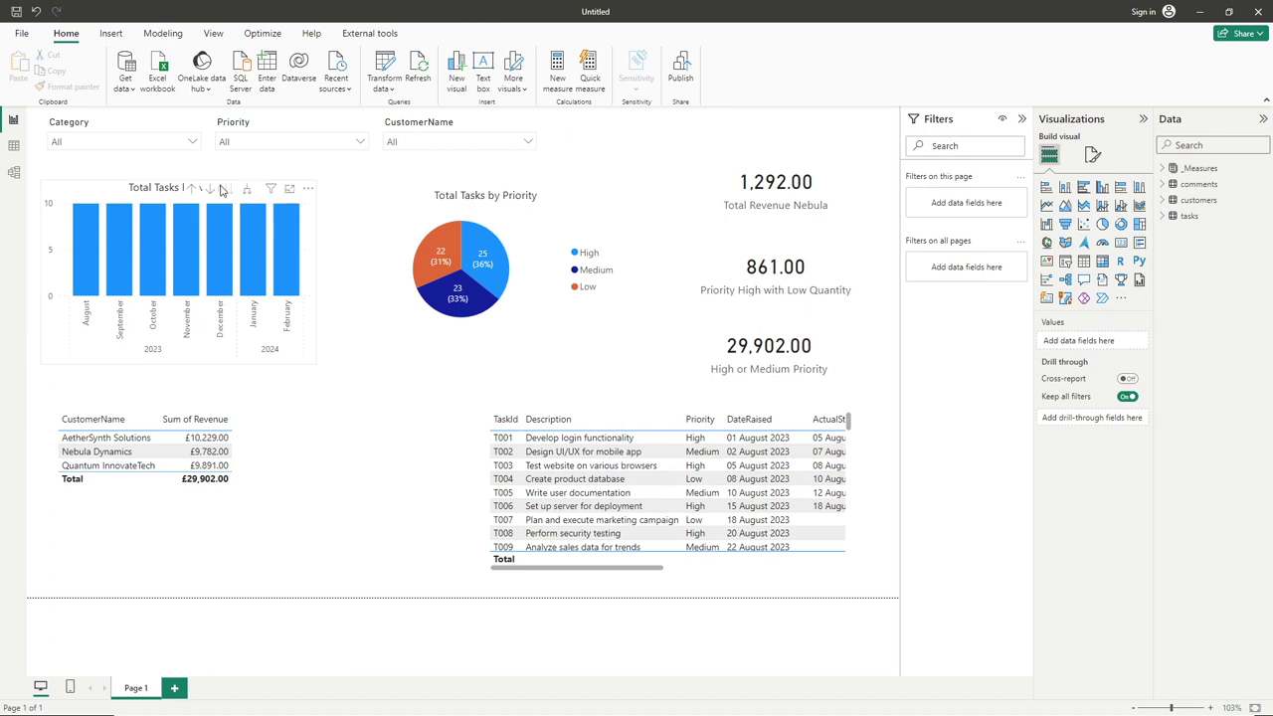
pyautogui.click(156, 189)
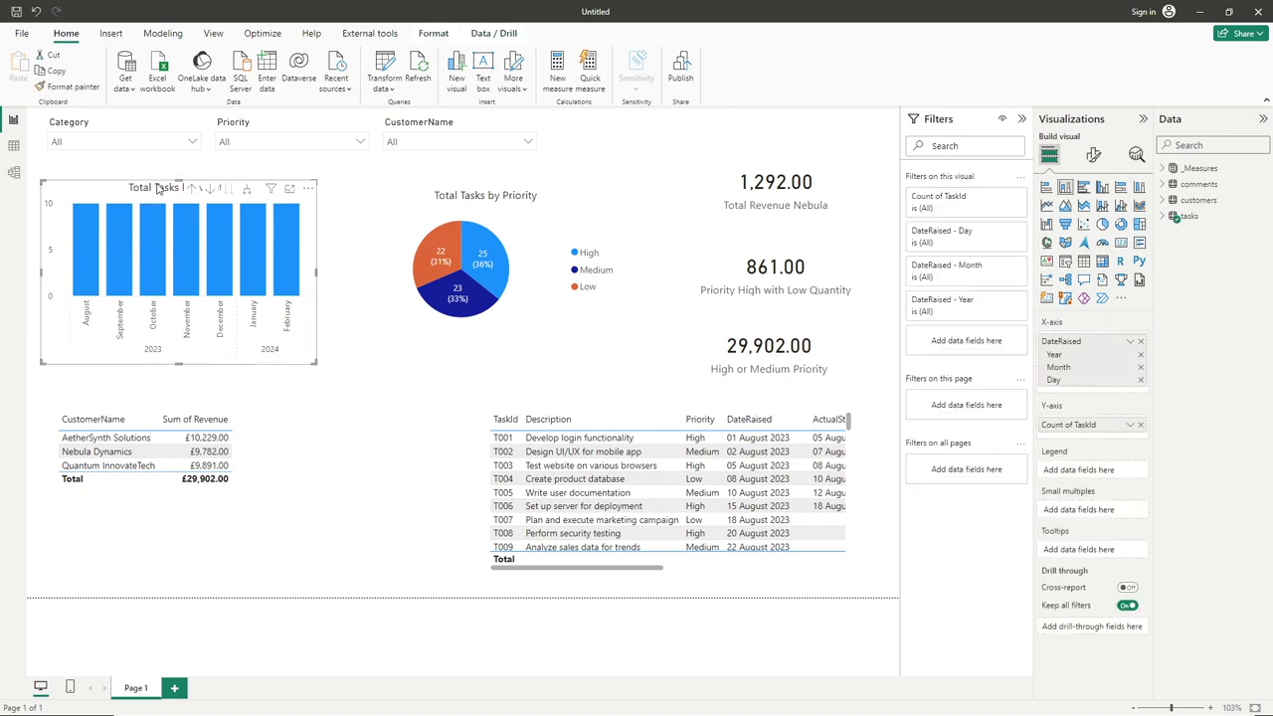
pyautogui.moveTo(156, 189); pyautogui.dragTo(465, 317)
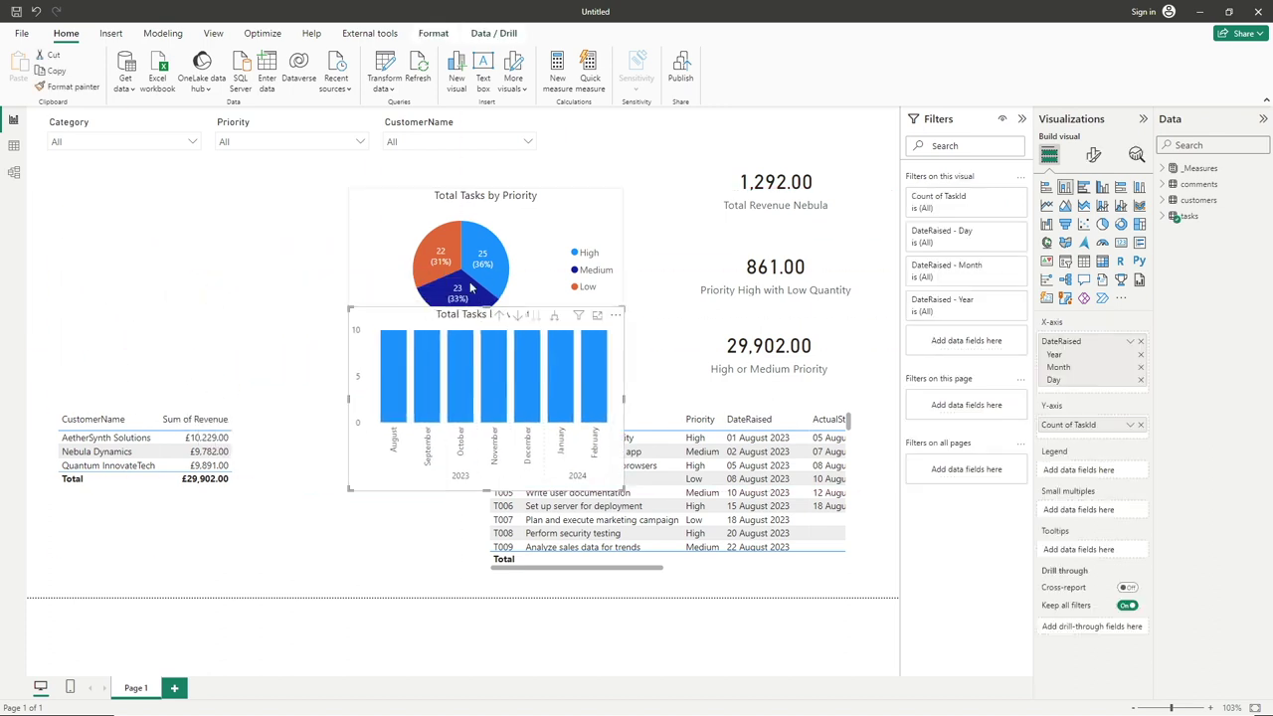
pyautogui.moveTo(460, 206); pyautogui.dragTo(157, 217)
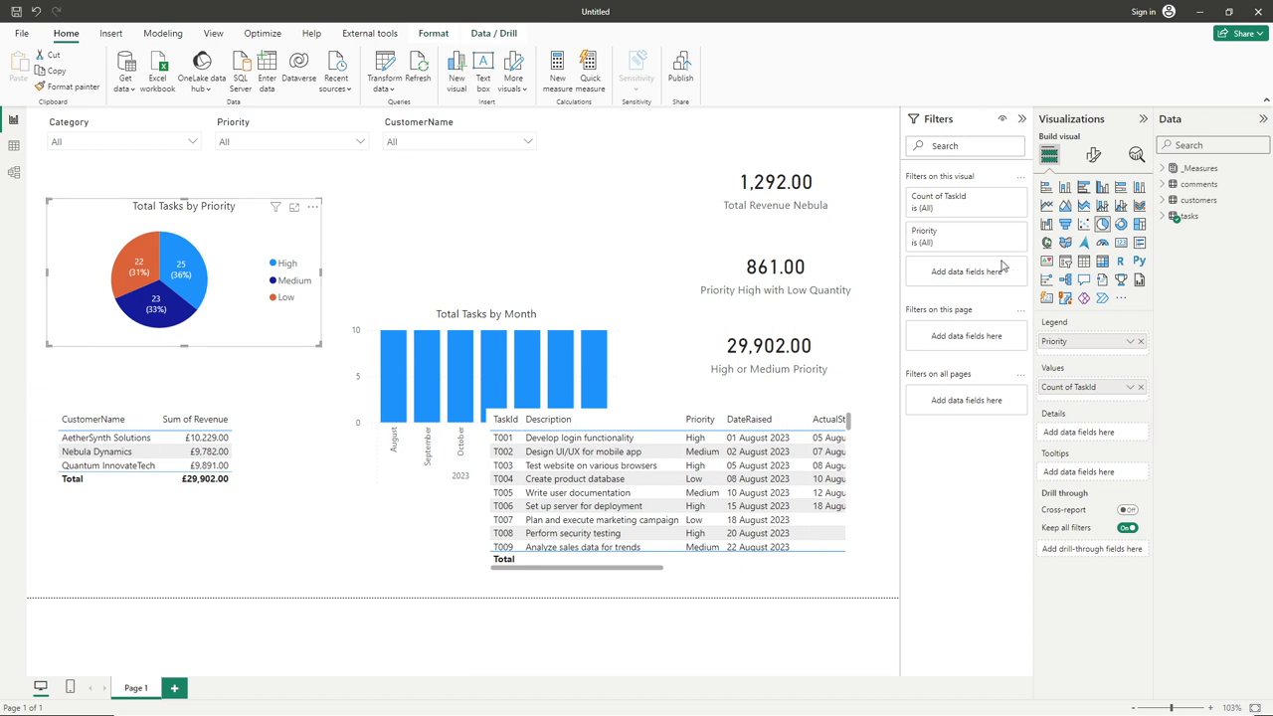
# Set the pie chart's legend position to Top center.
pyautogui.click(1093, 156)
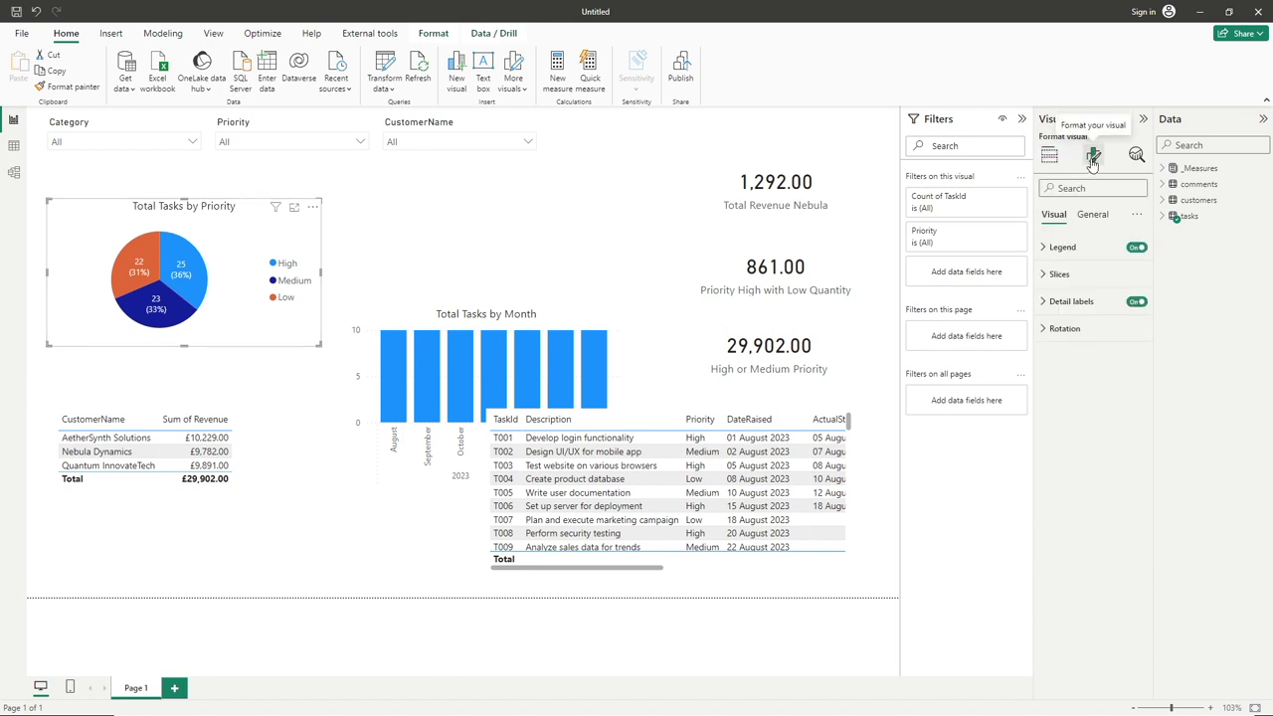
pyautogui.click(1072, 246)
pyautogui.click(1077, 317)
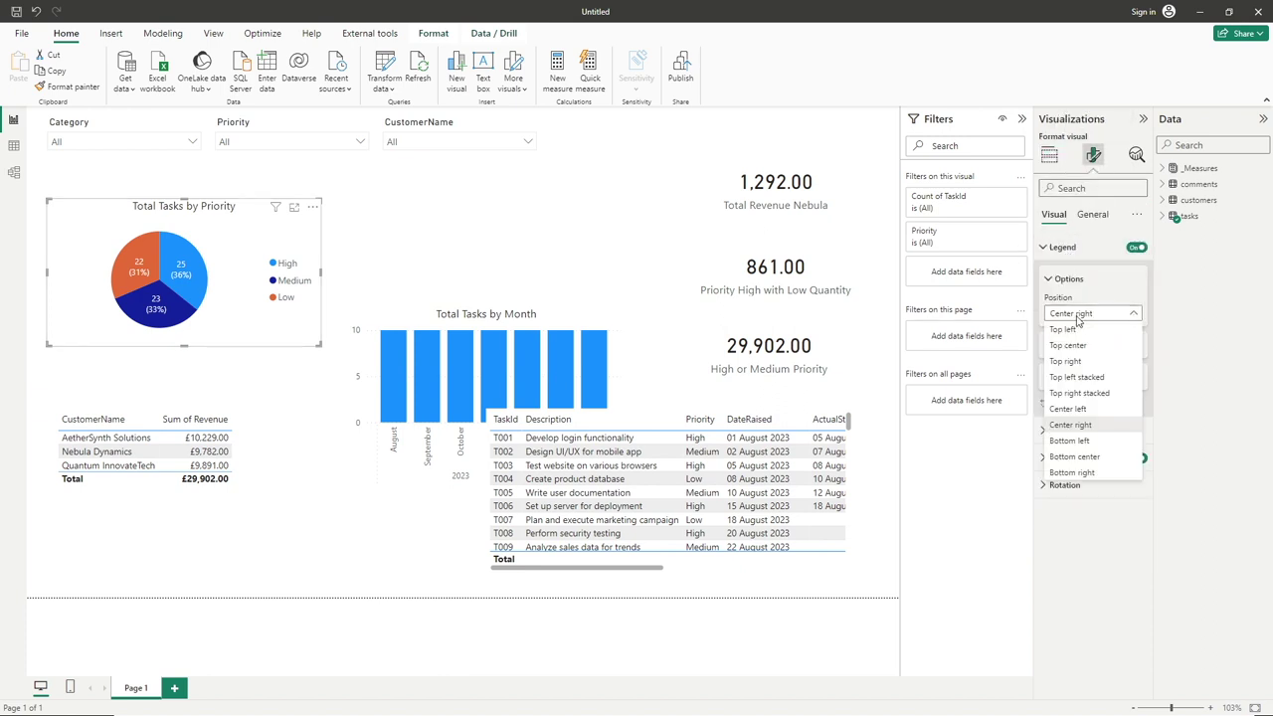
pyautogui.click(1073, 345)
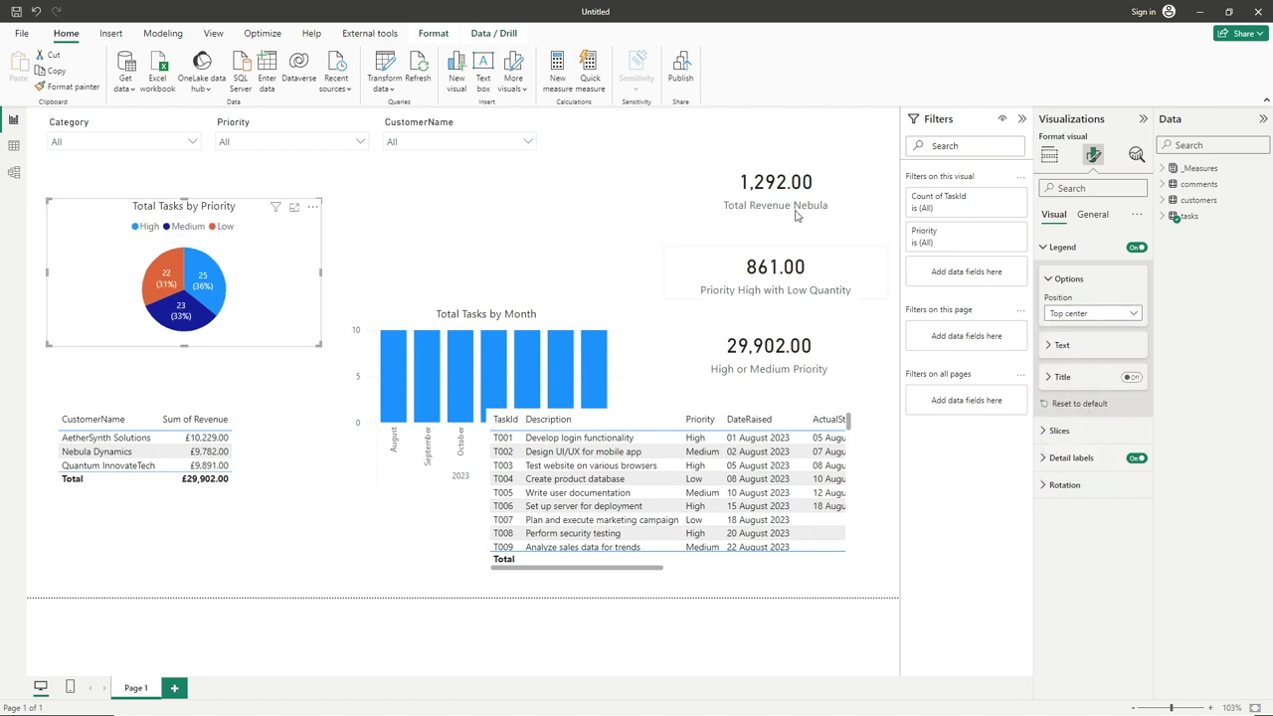
# Resize the pie chart narrower and taller and nudge it up slightly.
pyautogui.moveTo(320, 275); pyautogui.dragTo(248, 277)
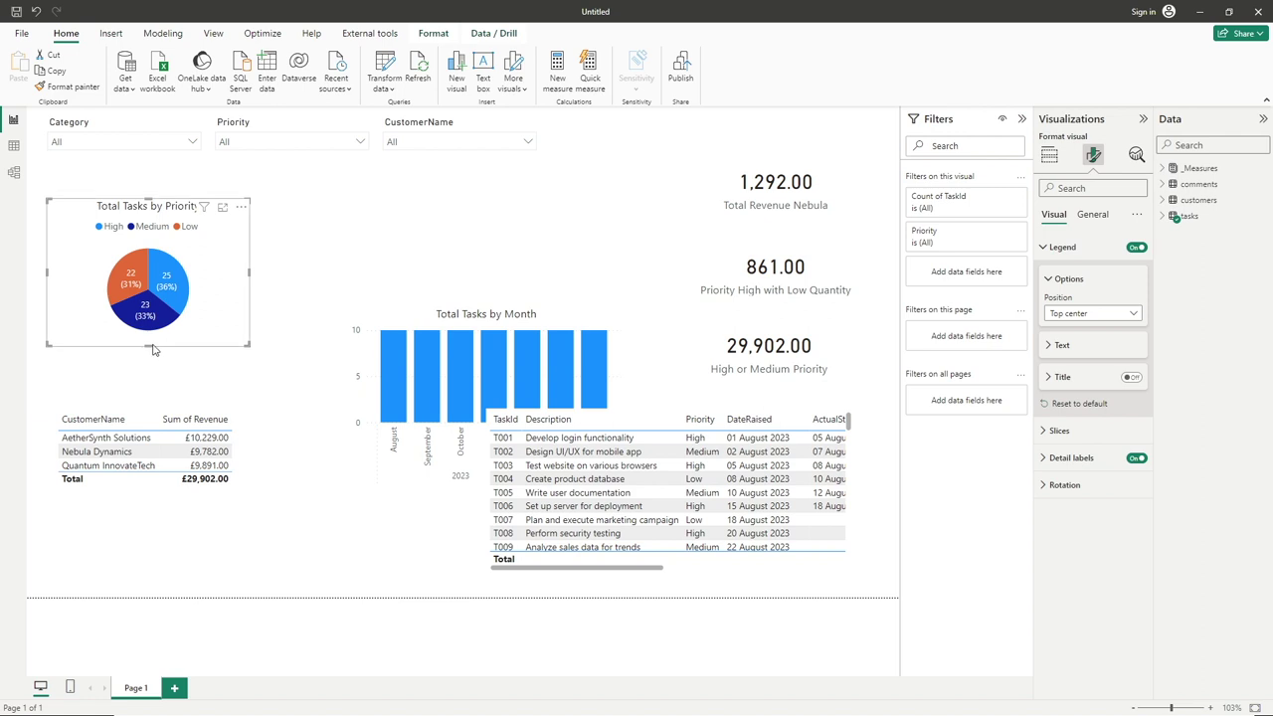
pyautogui.moveTo(149, 347); pyautogui.dragTo(149, 379)
pyautogui.moveTo(167, 221); pyautogui.dragTo(169, 203)
pyautogui.click(324, 242)
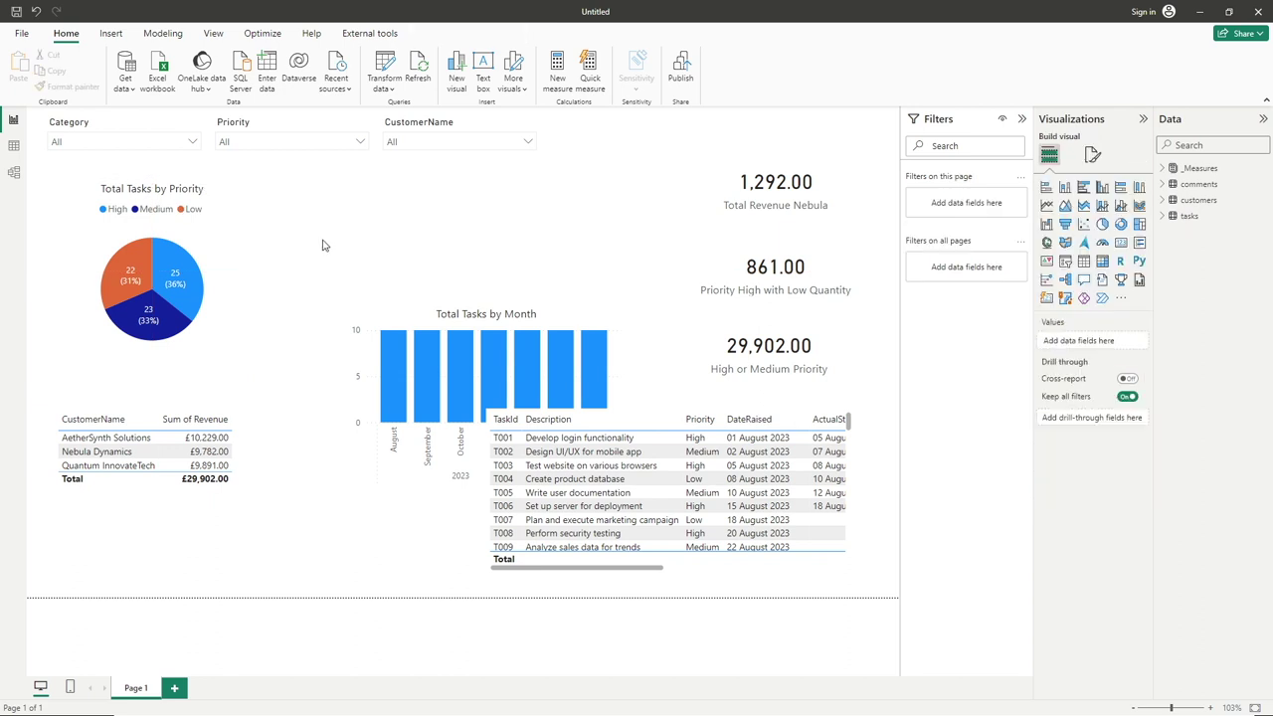
pyautogui.click(475, 317)
# Move the month chart up beside the pie, then shift both charts slightly down.
pyautogui.moveTo(474, 314); pyautogui.dragTo(453, 195)
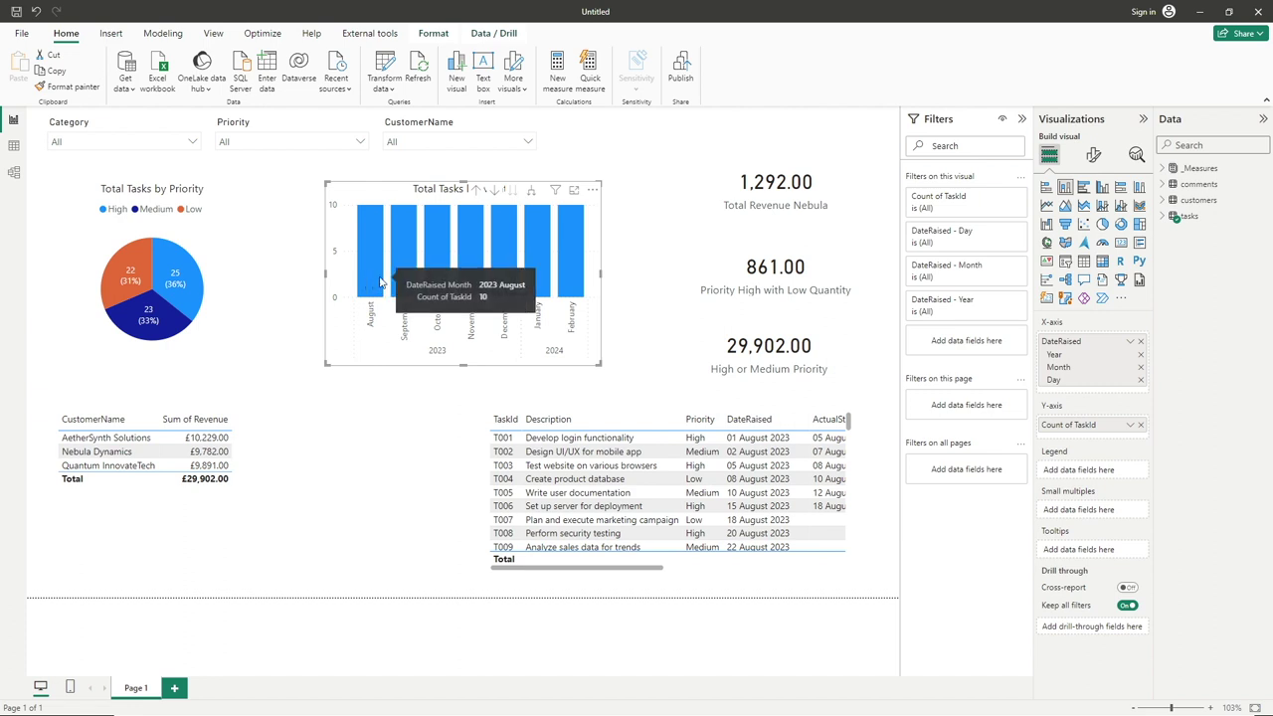
pyautogui.moveTo(397, 281)
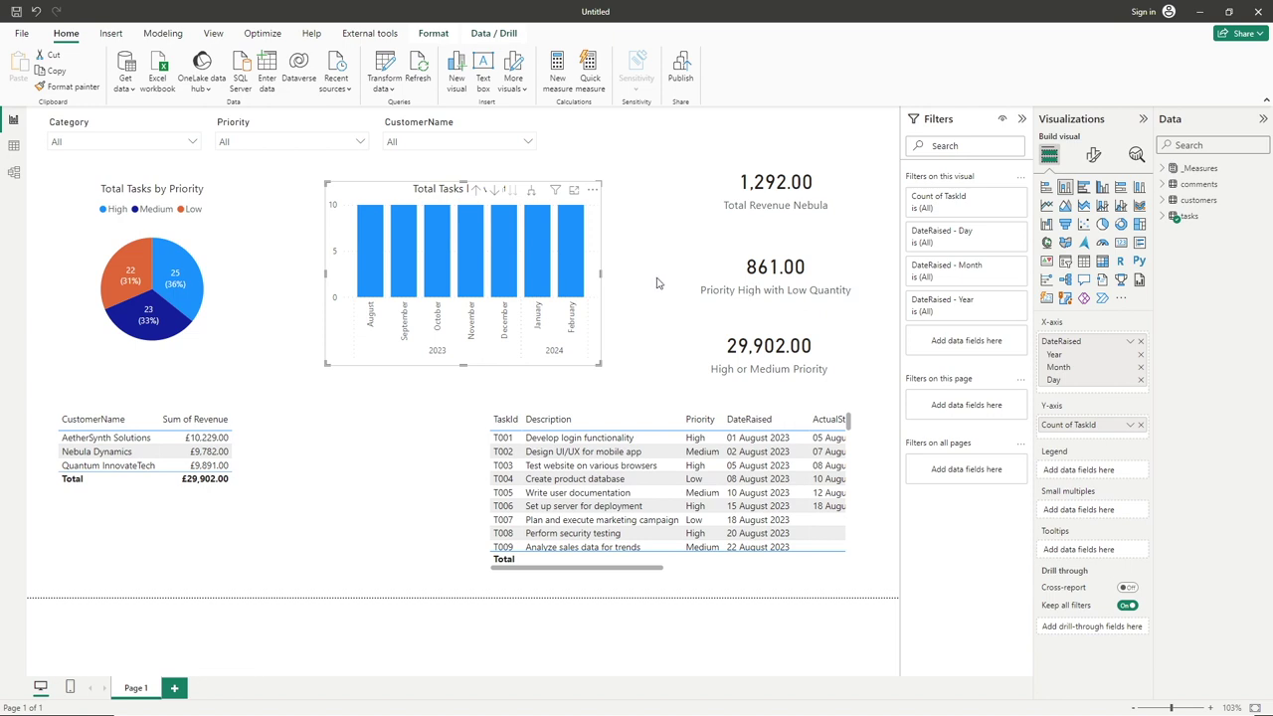
pyautogui.click(795, 202)
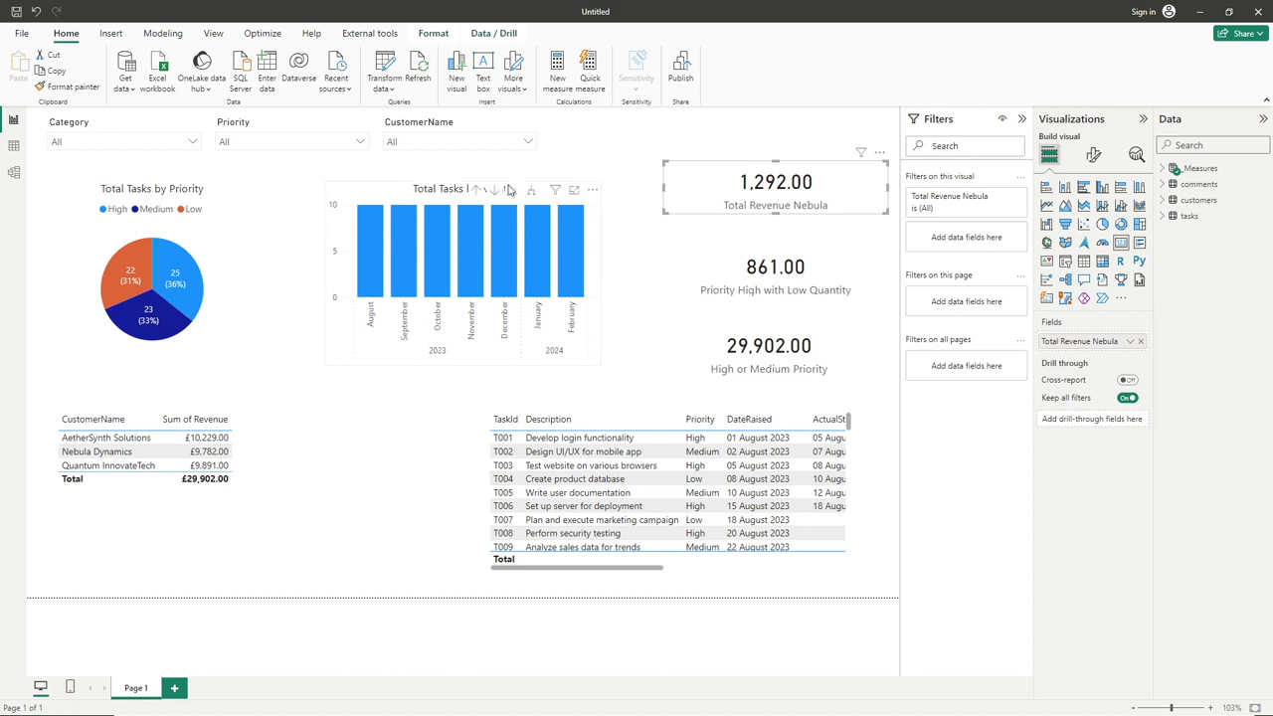
pyautogui.moveTo(464, 189); pyautogui.dragTo(465, 214)
pyautogui.moveTo(160, 328); pyautogui.dragTo(142, 410)
pyautogui.click(142, 410)
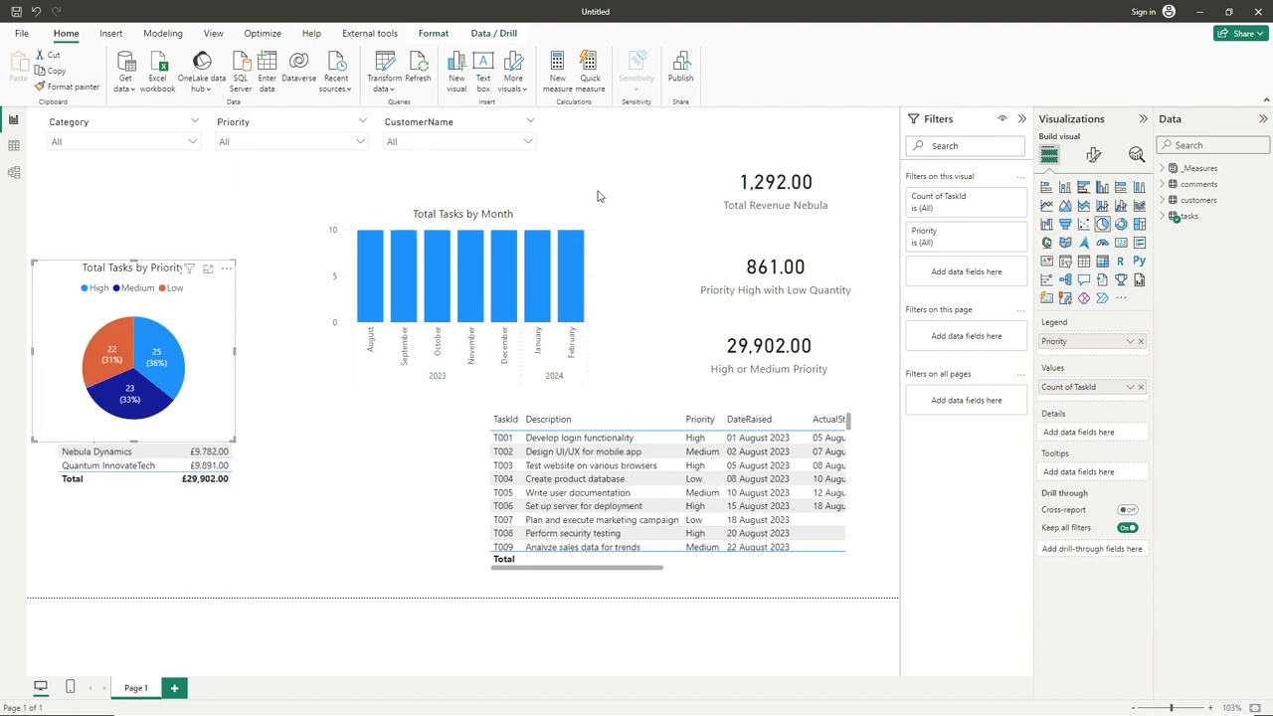
# Lower the month chart and move the Total Revenue Nebula and 861.00 cards under the slicers.
pyautogui.click(457, 219)
pyautogui.moveTo(458, 218); pyautogui.dragTo(509, 271)
pyautogui.click(791, 189)
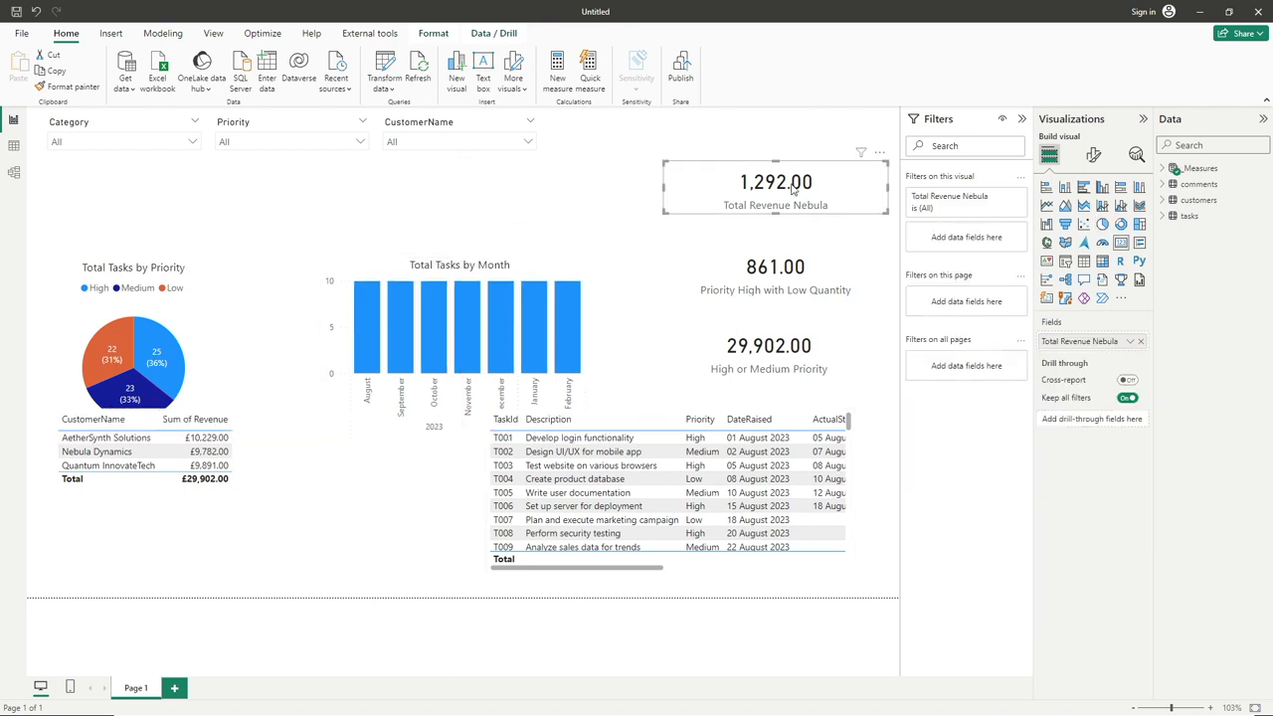
pyautogui.moveTo(738, 187); pyautogui.dragTo(237, 195)
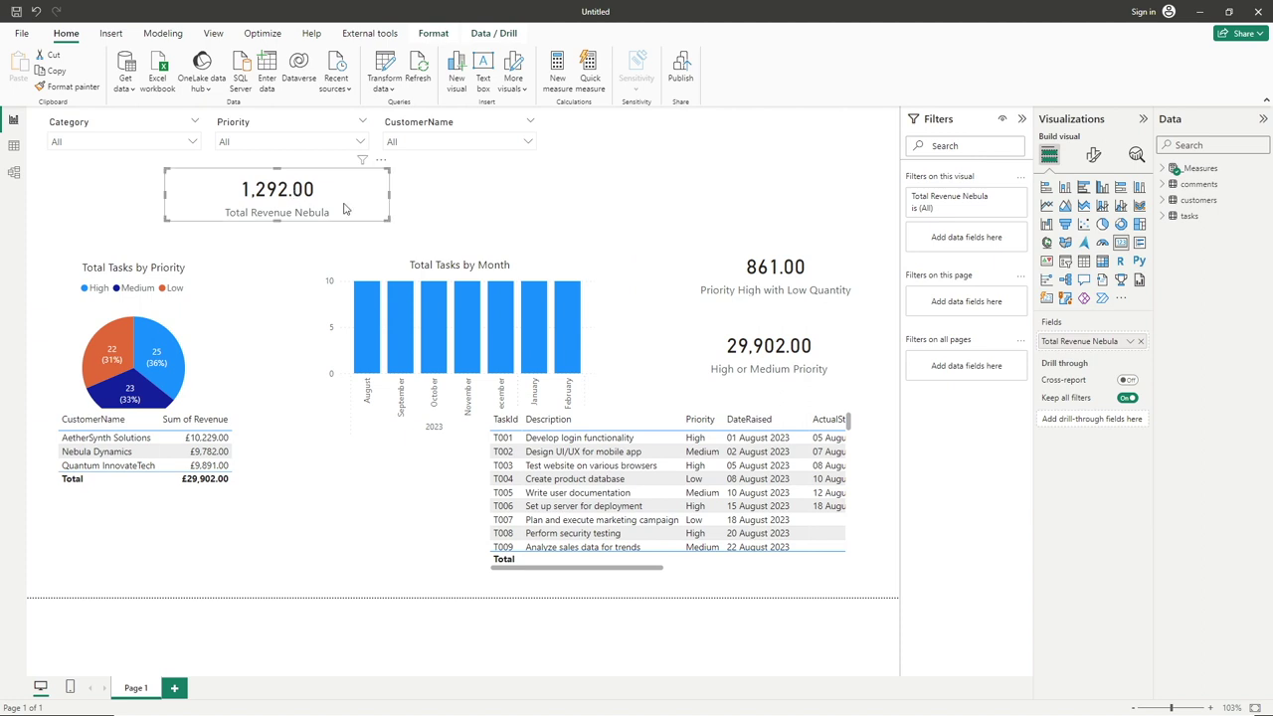
pyautogui.moveTo(780, 270); pyautogui.dragTo(422, 197)
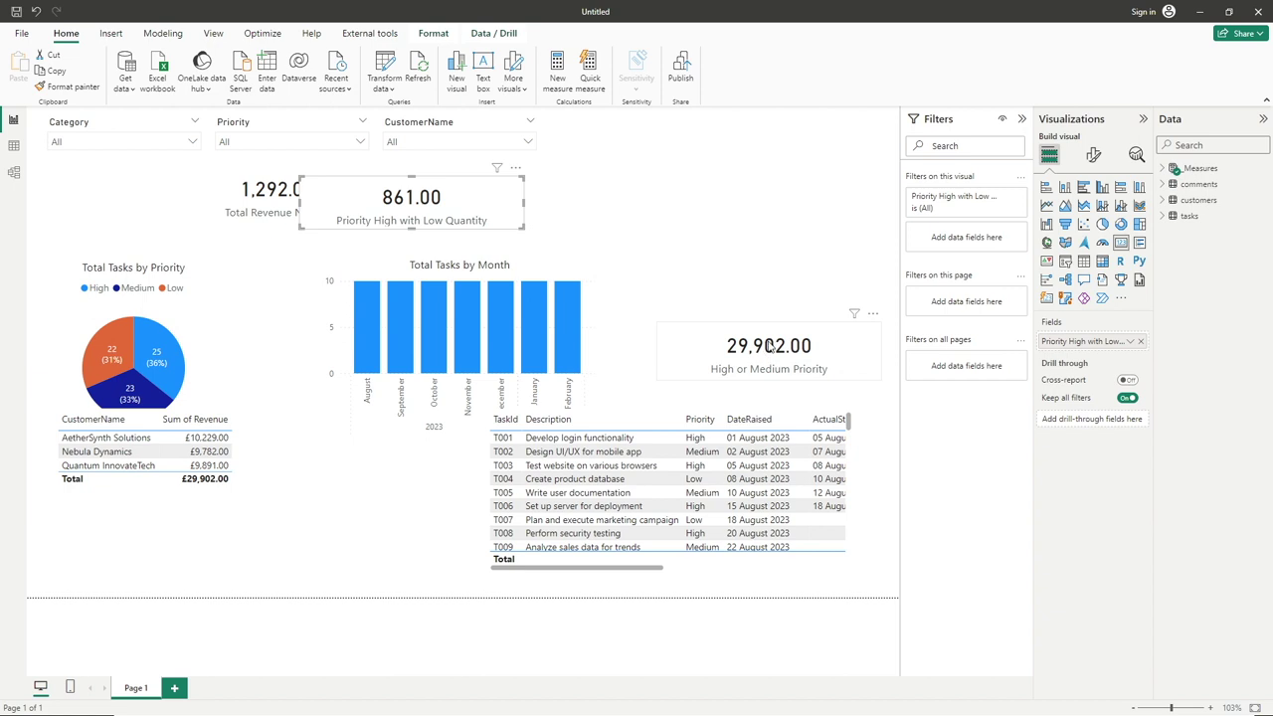
# Move the 29,902.00 card into the top row and select all three cards.
pyautogui.click(770, 347)
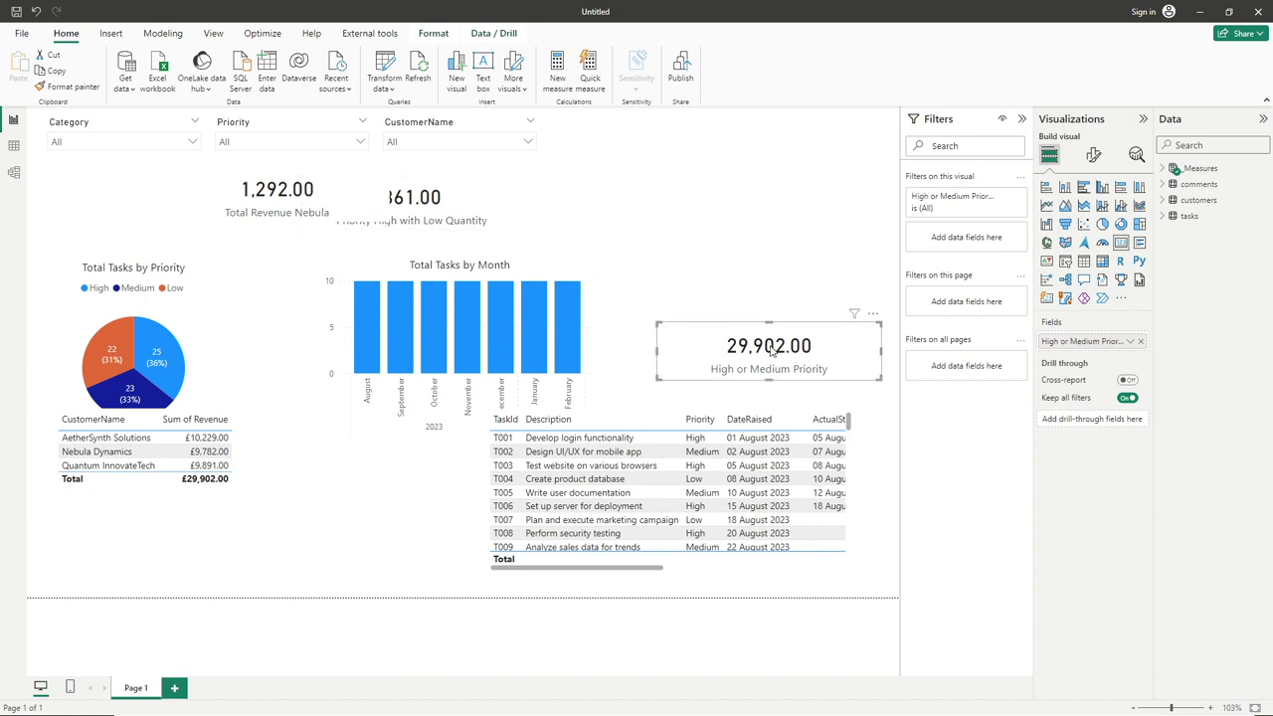
pyautogui.moveTo(773, 348); pyautogui.dragTo(620, 193)
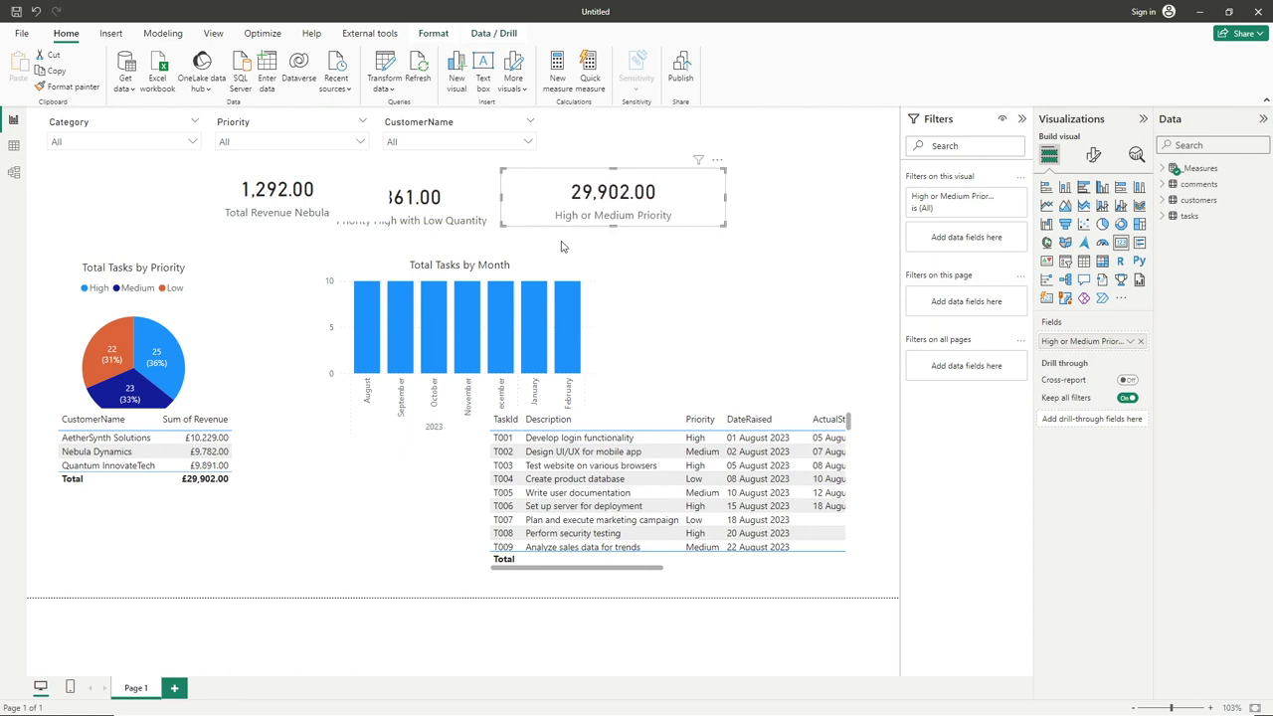
pyautogui.keyDown('ctrl'); pyautogui.click(297, 189); pyautogui.keyUp('ctrl')
pyautogui.keyDown('ctrl'); pyautogui.click(422, 203); pyautogui.keyUp('ctrl')
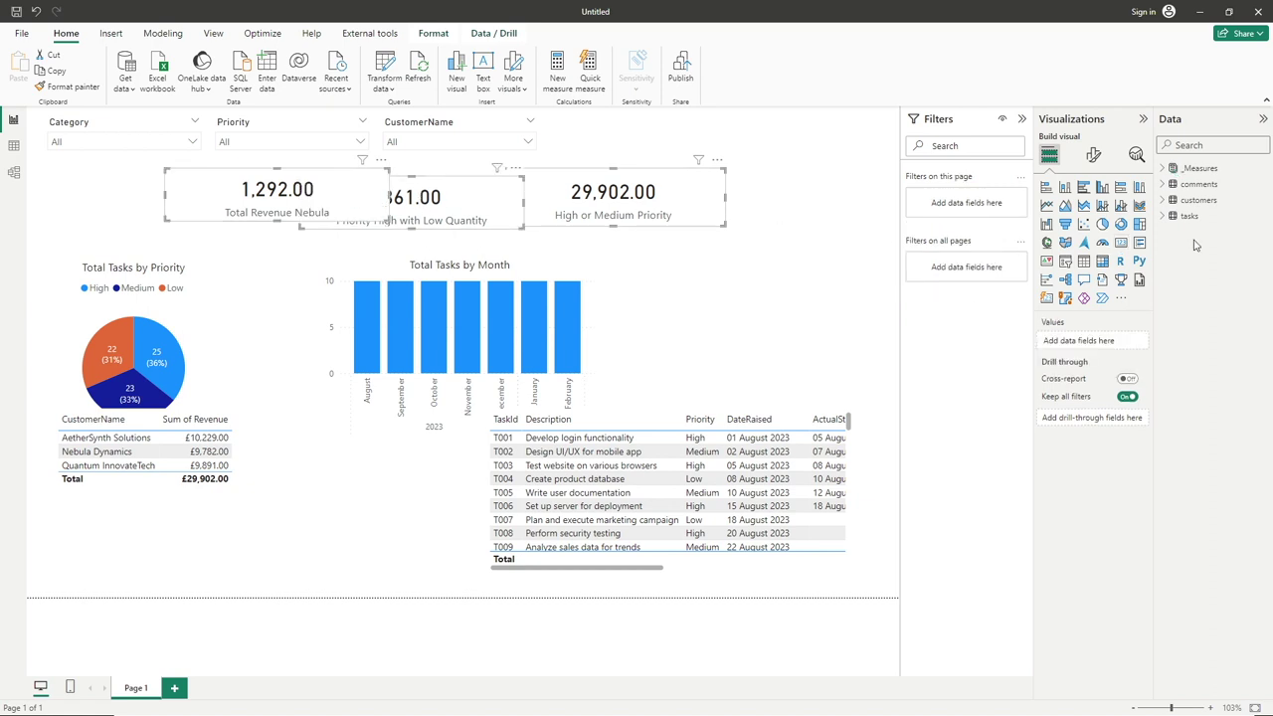
pyautogui.click(1093, 154)
# Keep the cards' callout value font as DIN after briefly trying Segoe UI.
pyautogui.click(1091, 245)
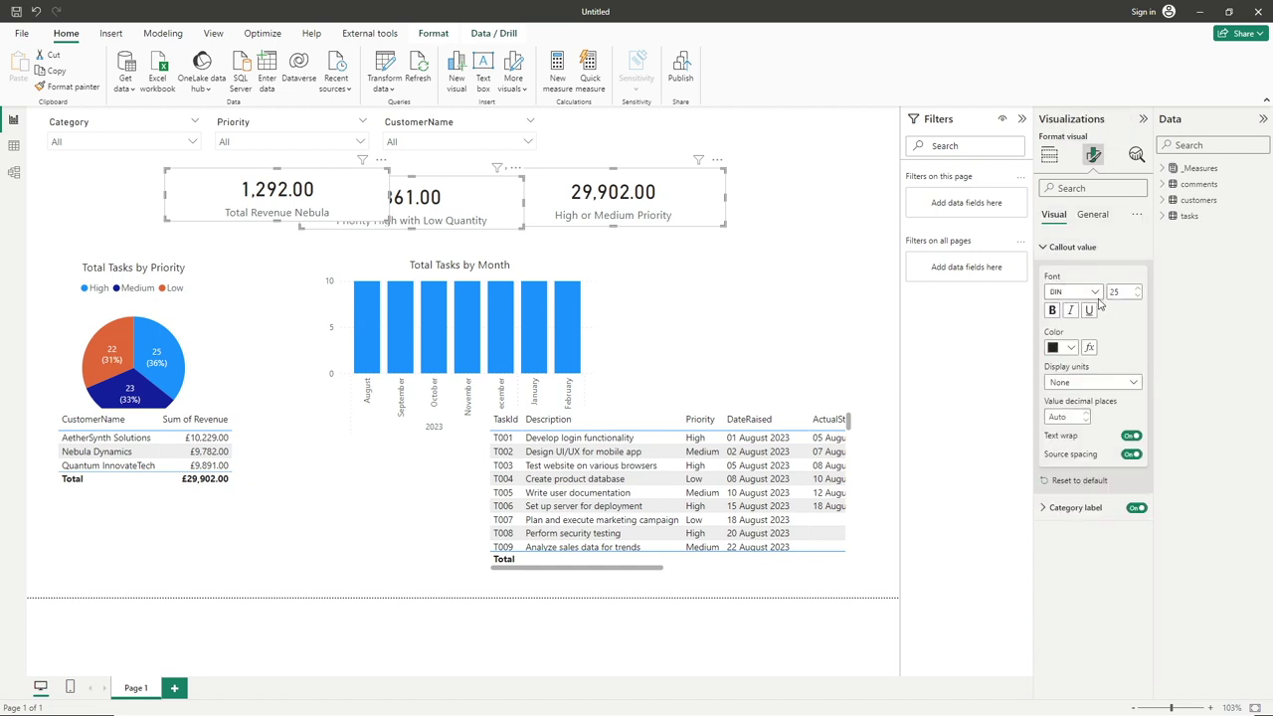
pyautogui.click(1094, 293)
pyautogui.scroll(-3, 1074, 391)
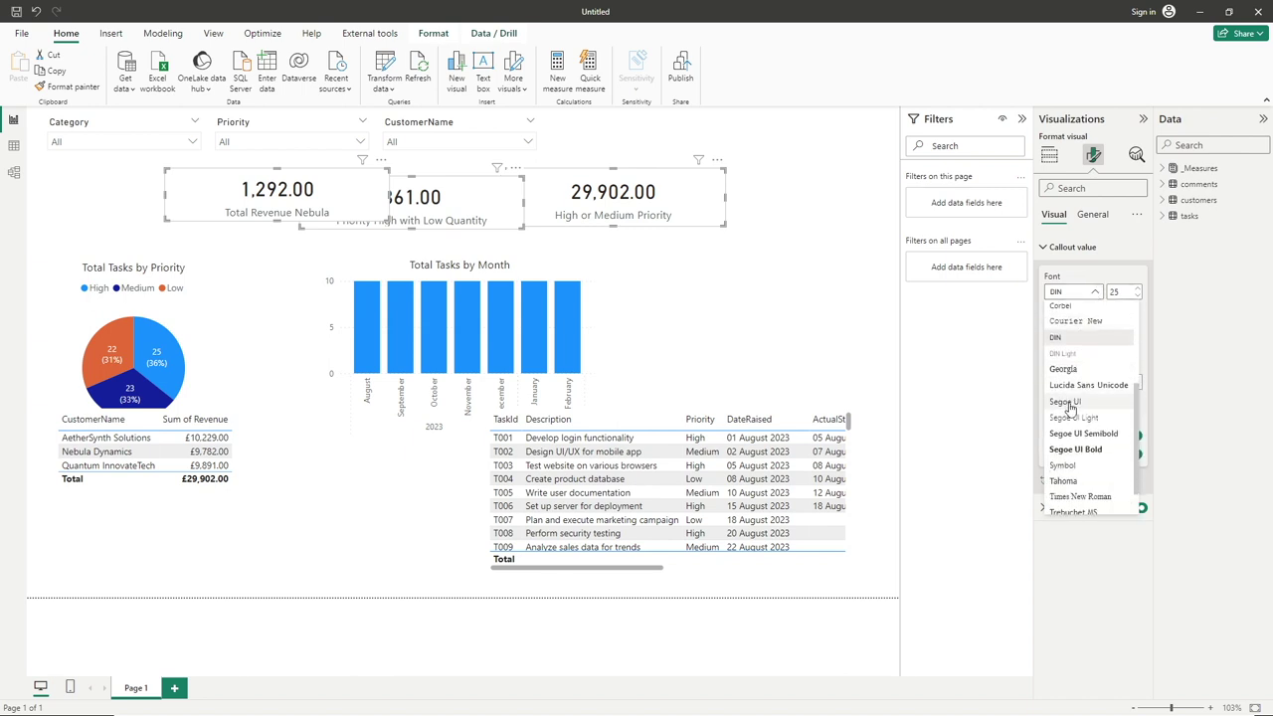
pyautogui.click(1067, 402)
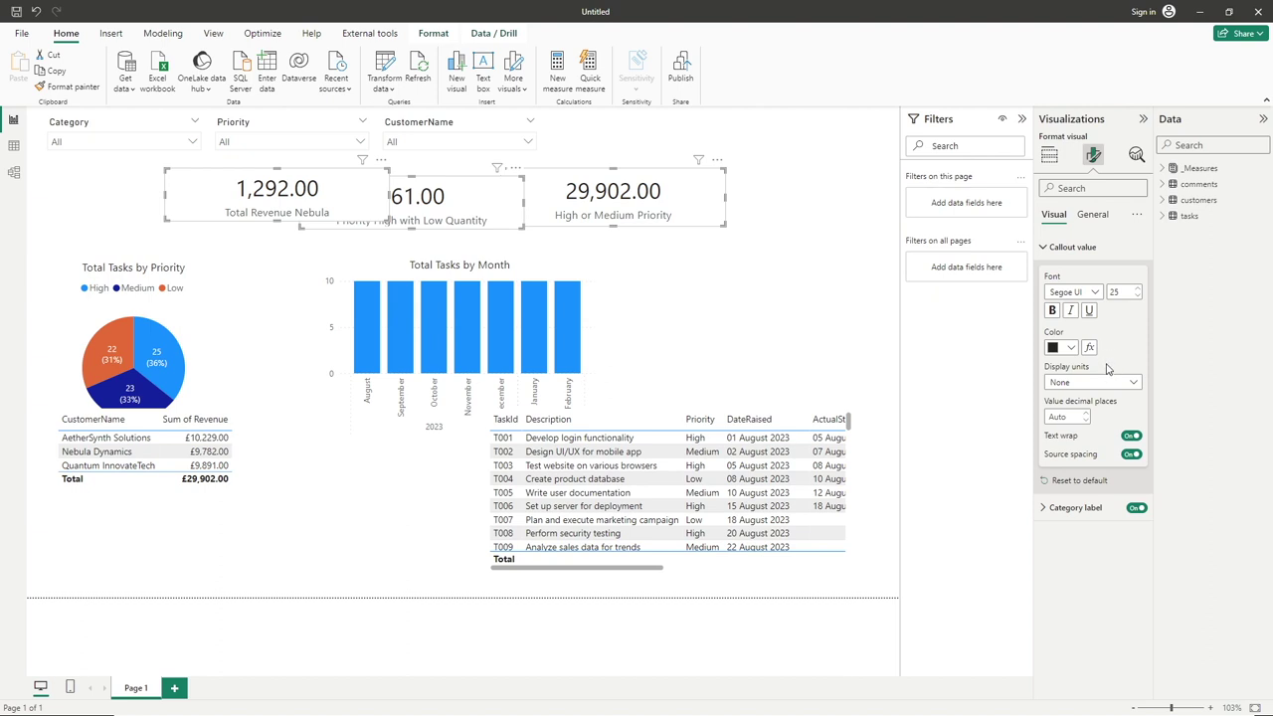
pyautogui.click(1072, 292)
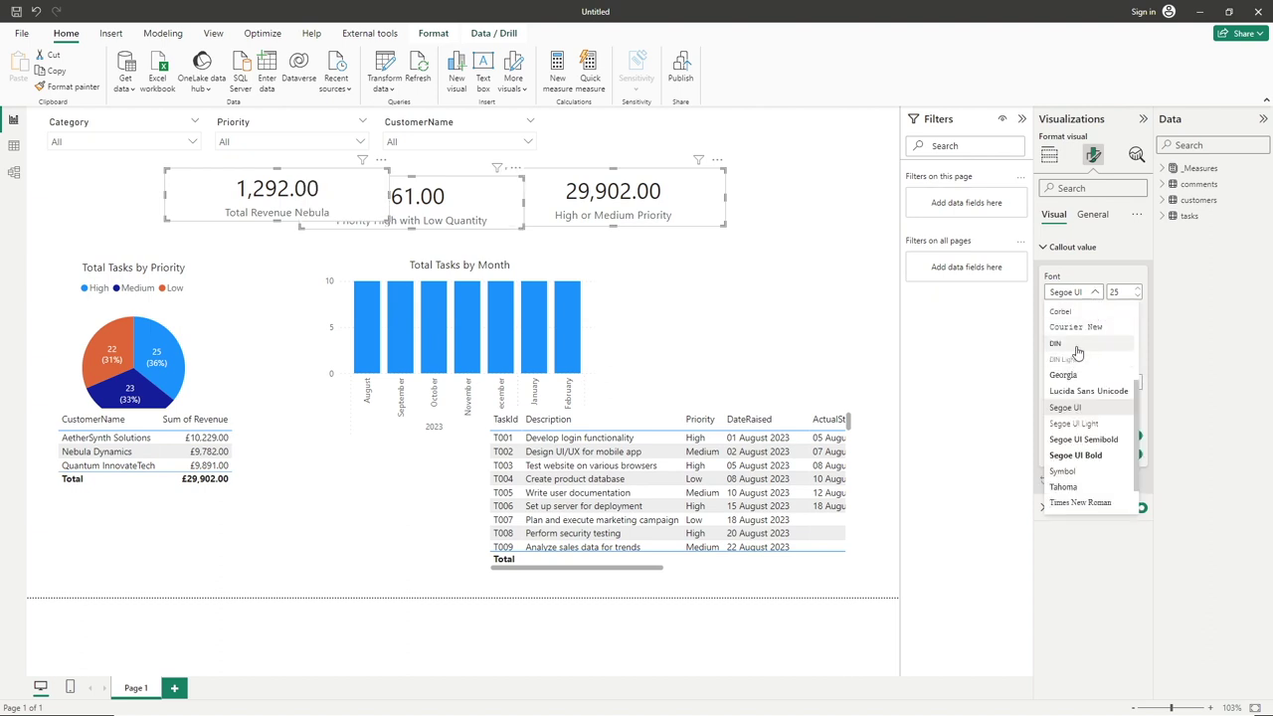
pyautogui.click(1056, 343)
# Set the callout value font size to 20 on all three cards.
pyautogui.doubleClick(1115, 291)
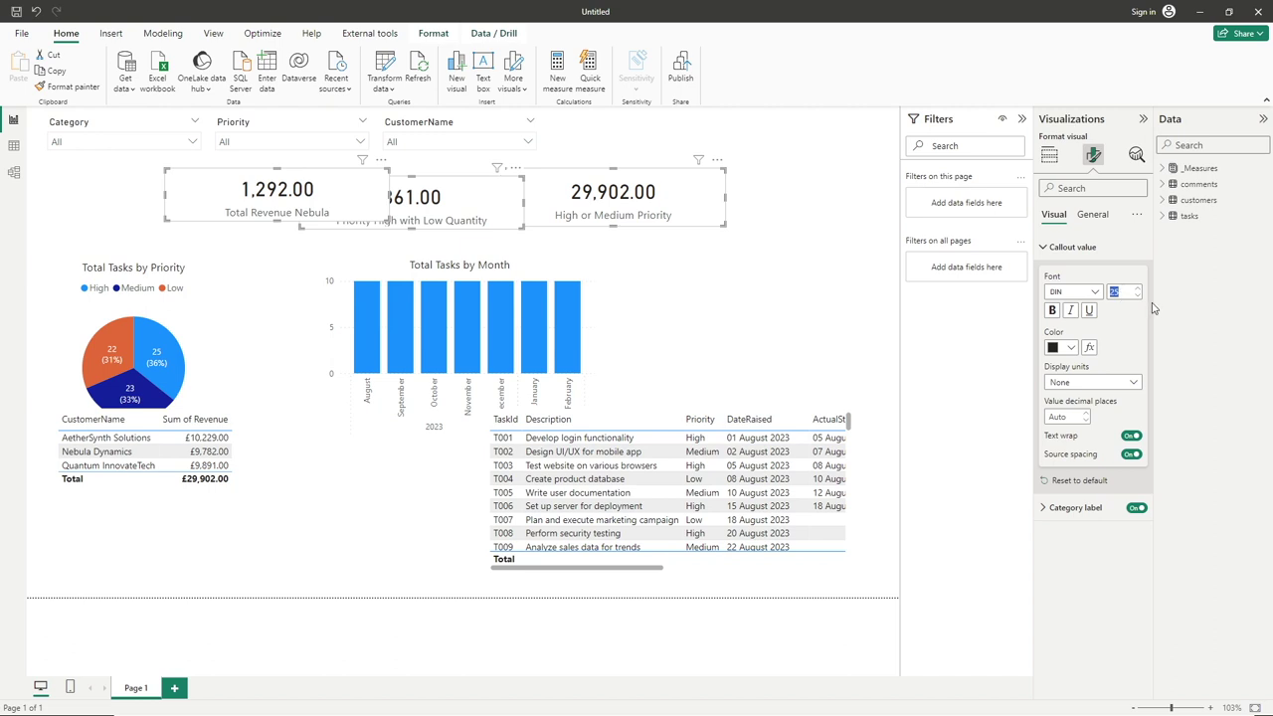
pyautogui.write('18')
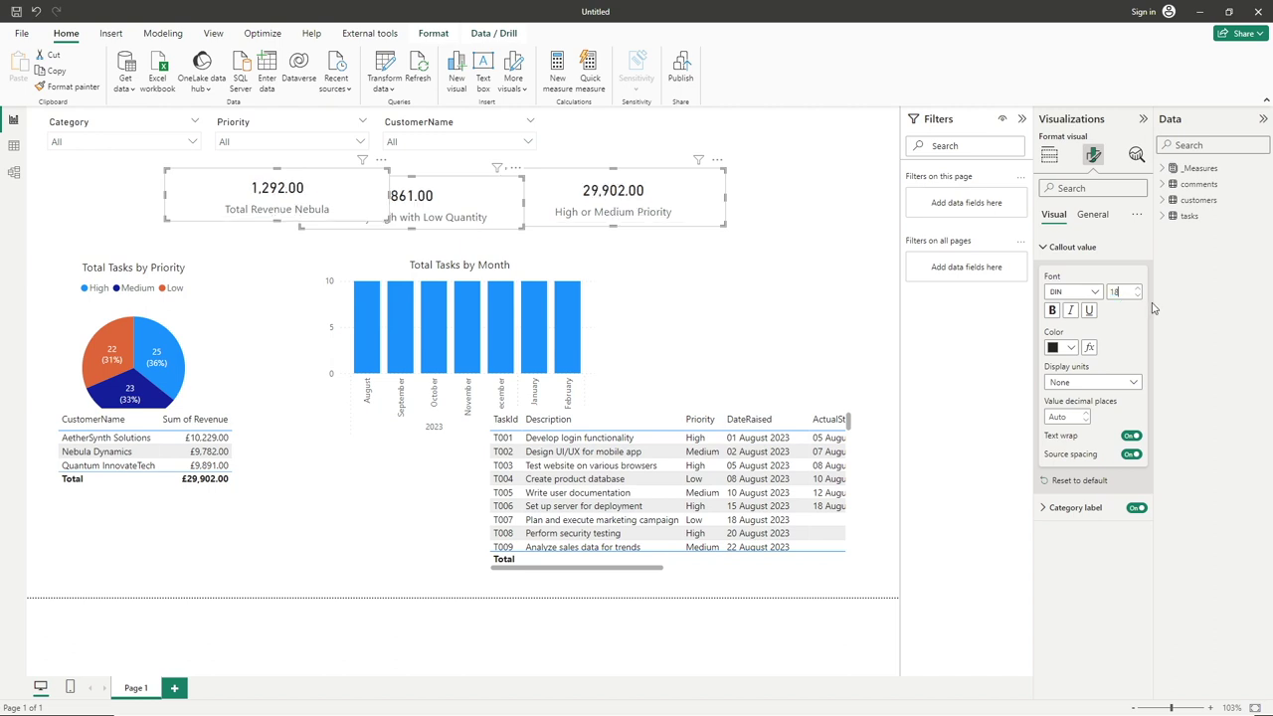
pyautogui.hotkey('ctrl', 'a')
pyautogui.write('20')
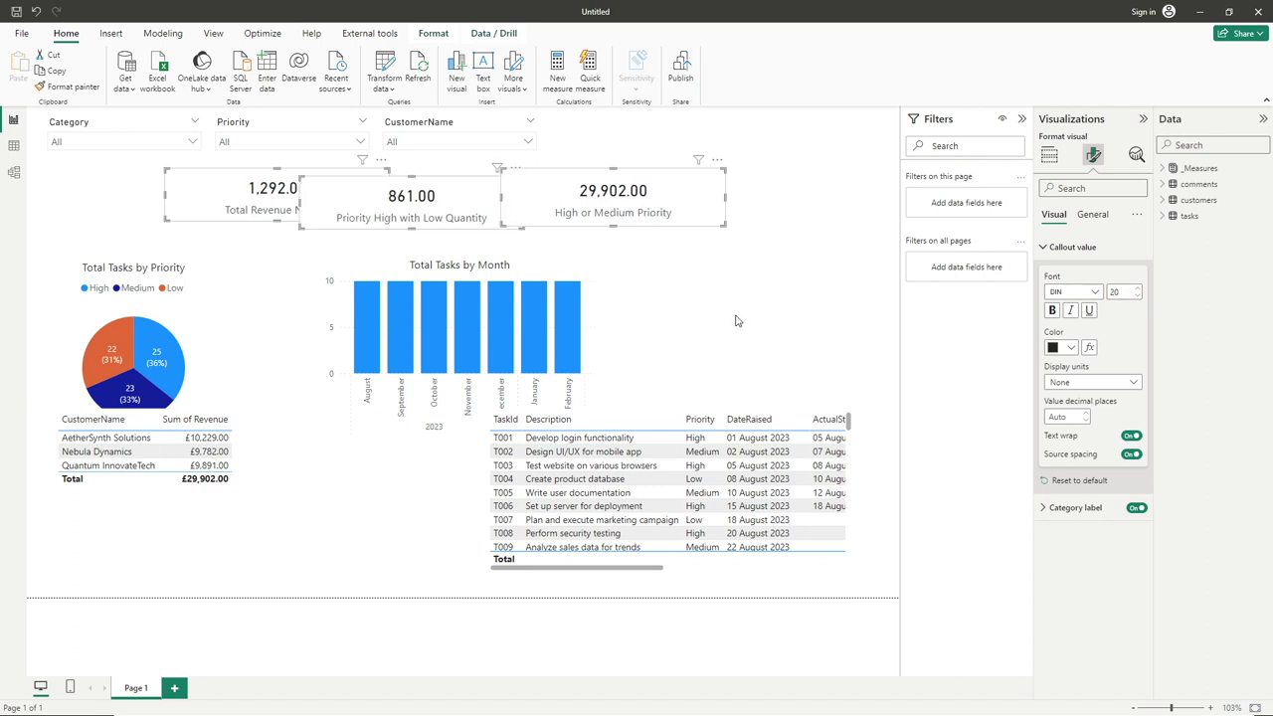
pyautogui.click(697, 289)
pyautogui.click(617, 194)
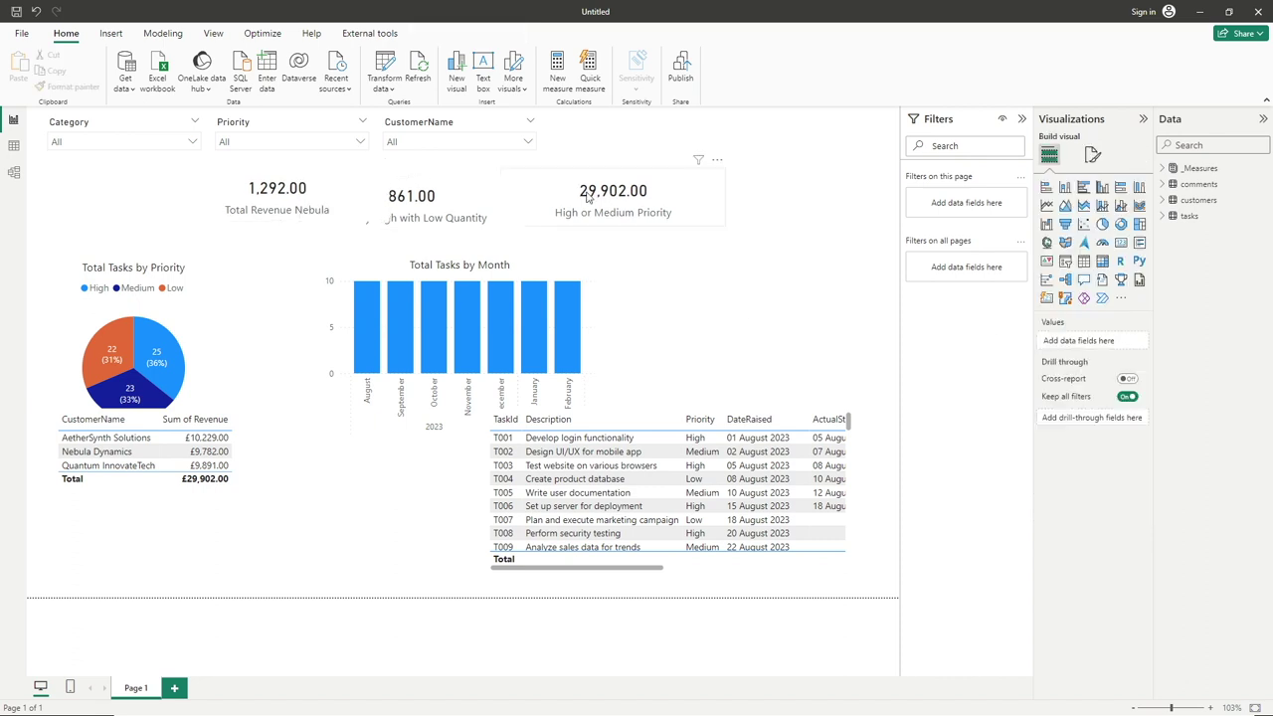
# Shift the High or Medium Priority card right and the Total Revenue Nebula card left.
pyautogui.moveTo(629, 187); pyautogui.dragTo(672, 189)
pyautogui.click(439, 204)
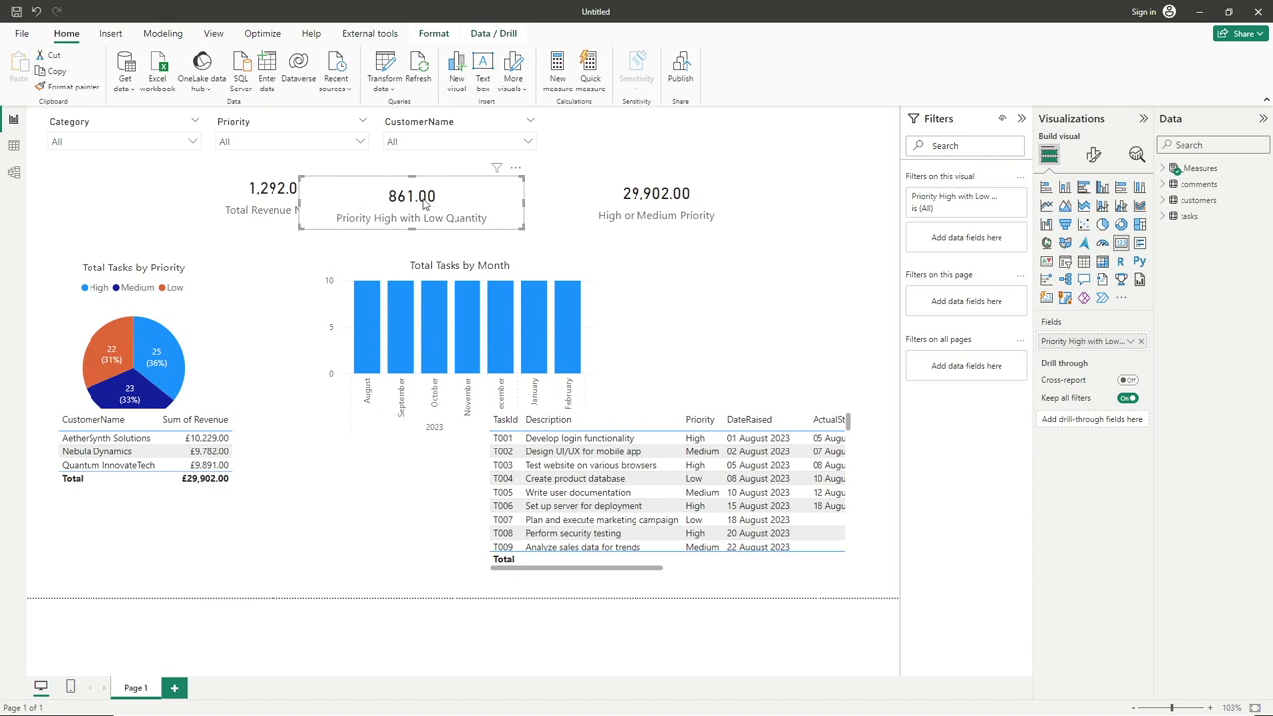
pyautogui.moveTo(378, 204); pyautogui.dragTo(434, 191)
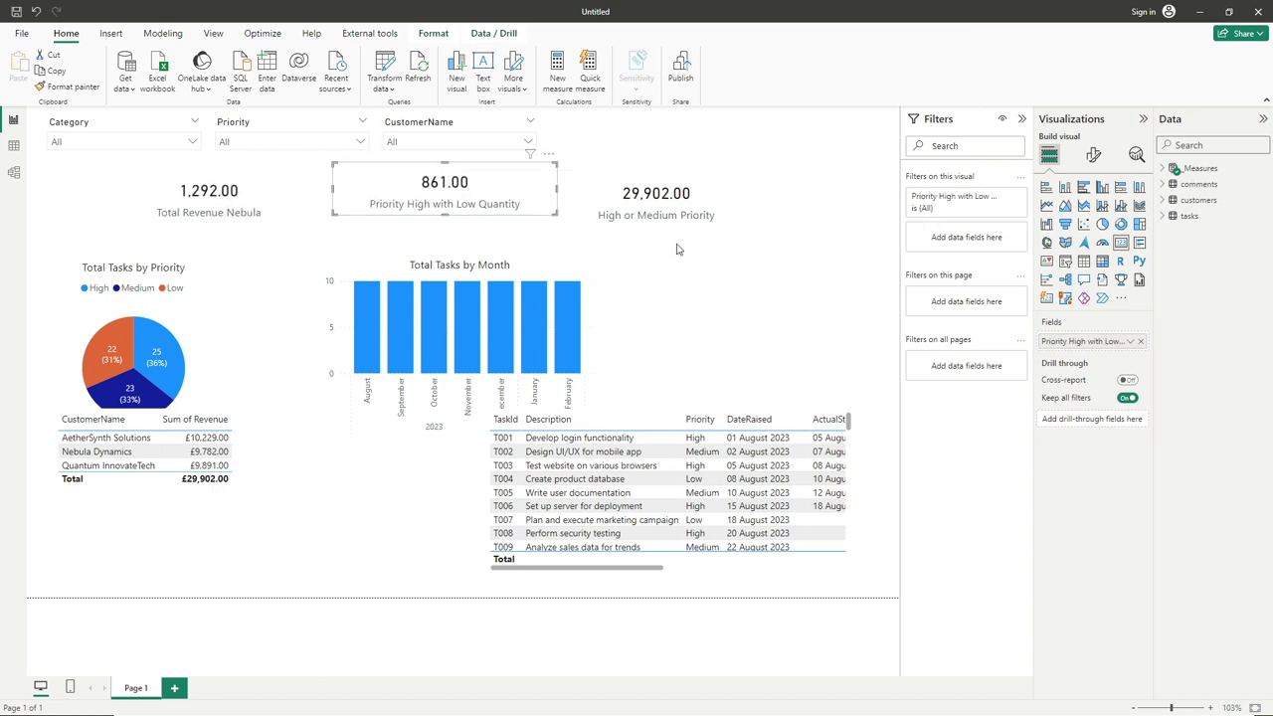
# Turn on the 861.00 card's title and begin entering 'High Priority' as its text.
pyautogui.click(1093, 159)
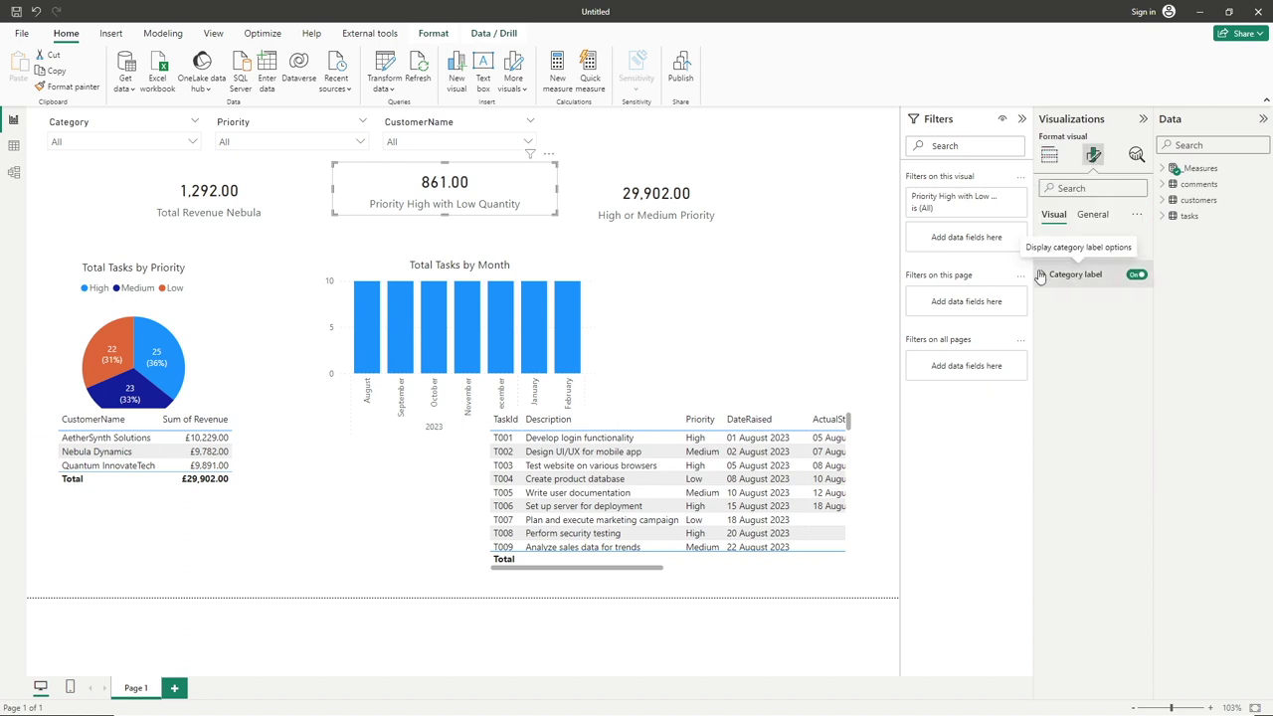
pyautogui.click(1060, 247)
pyautogui.click(1079, 246)
pyautogui.click(1093, 214)
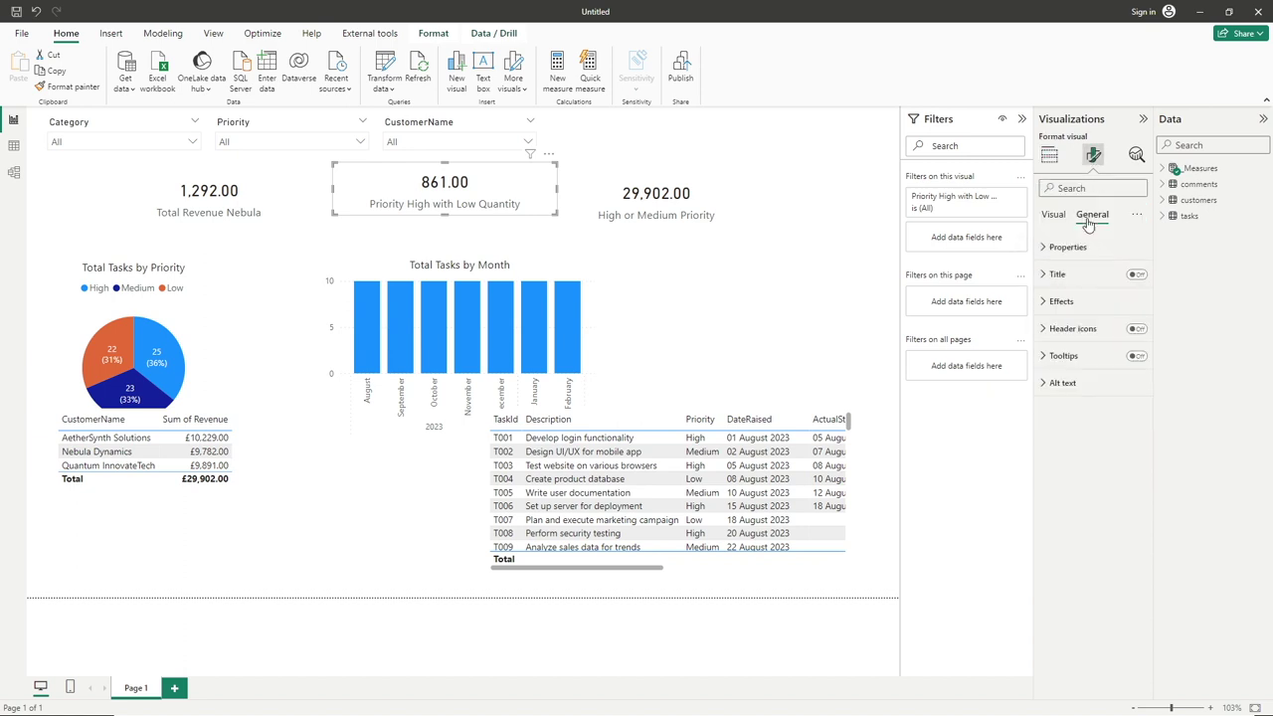
pyautogui.click(1057, 274)
pyautogui.click(1136, 274)
pyautogui.click(1119, 307)
pyautogui.click(1079, 340)
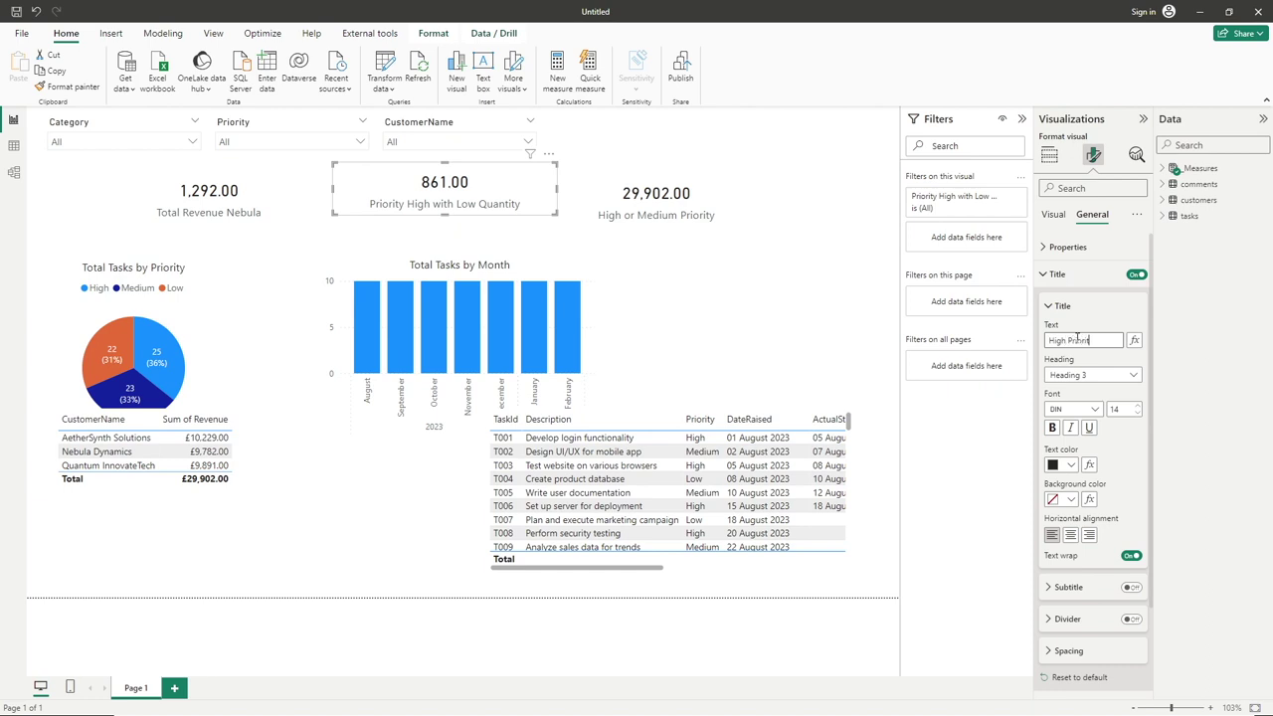
# Complete the title 'High Priority with Low Quantity', centred in Segoe UI.
pyautogui.press('Return')
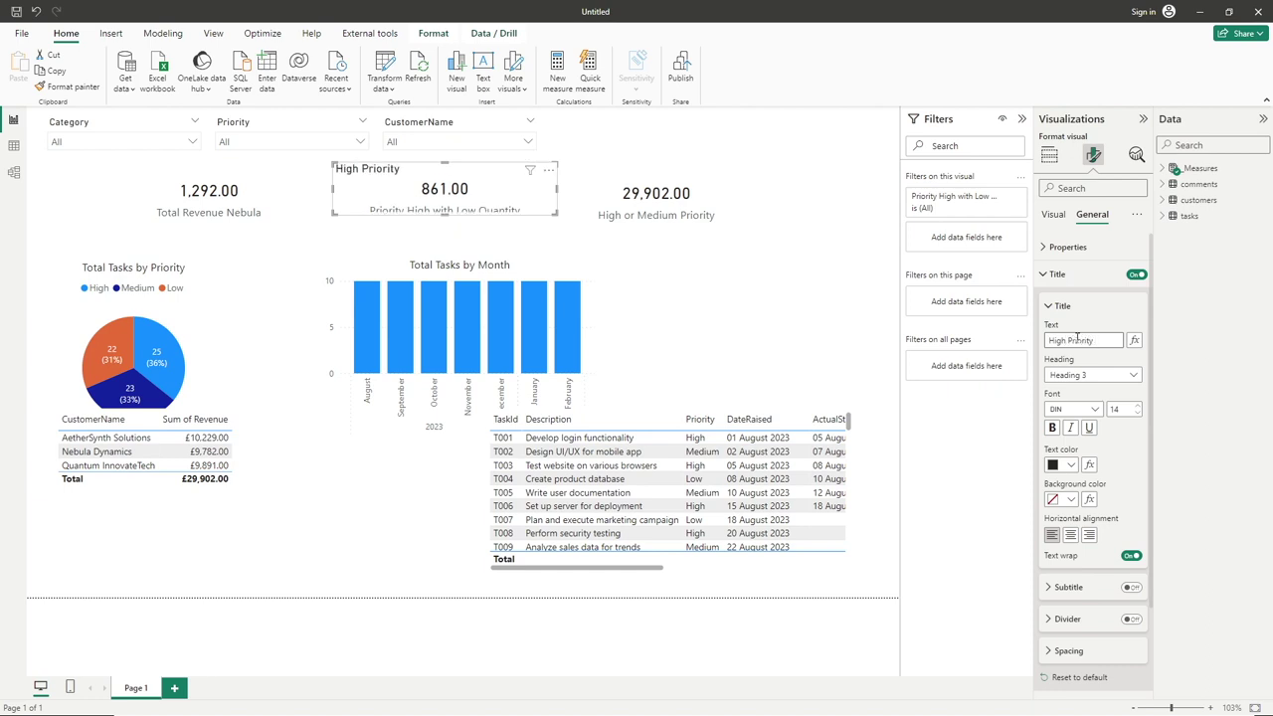
pyautogui.write('Low Quantity')
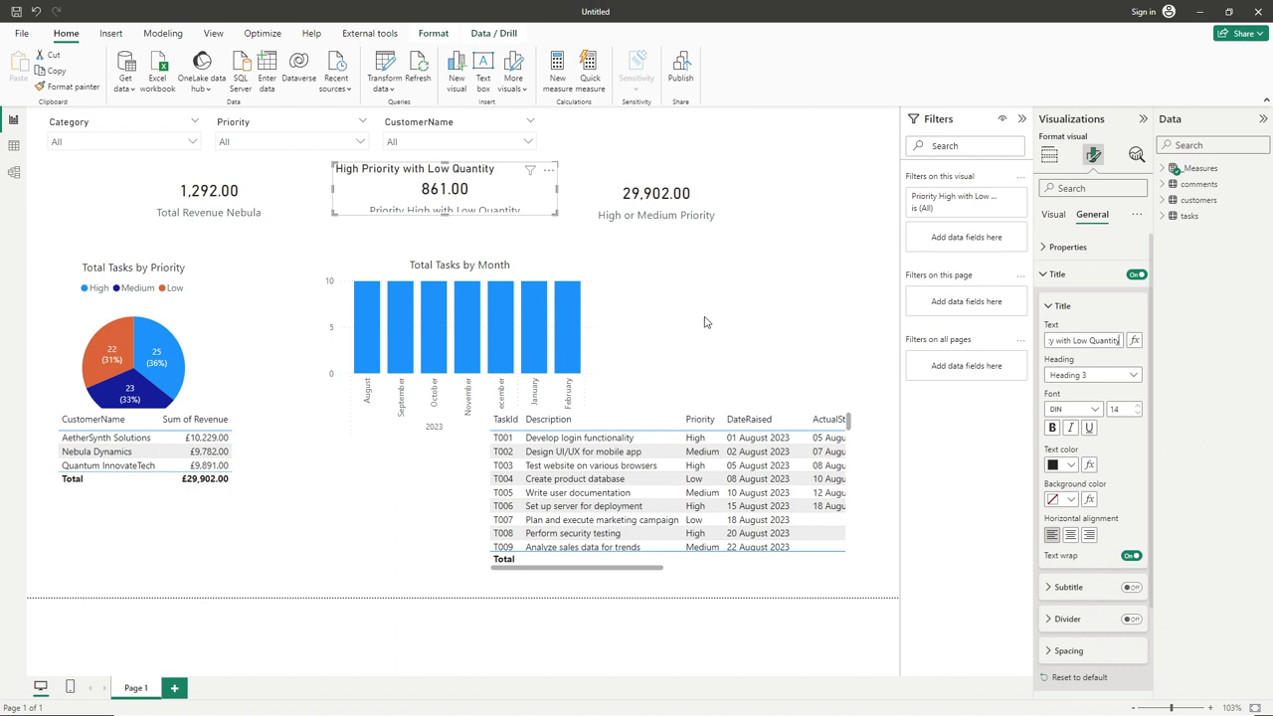
pyautogui.click(1079, 408)
pyautogui.scroll(-2, 1096, 483)
pyautogui.scroll(-3, 1096, 483)
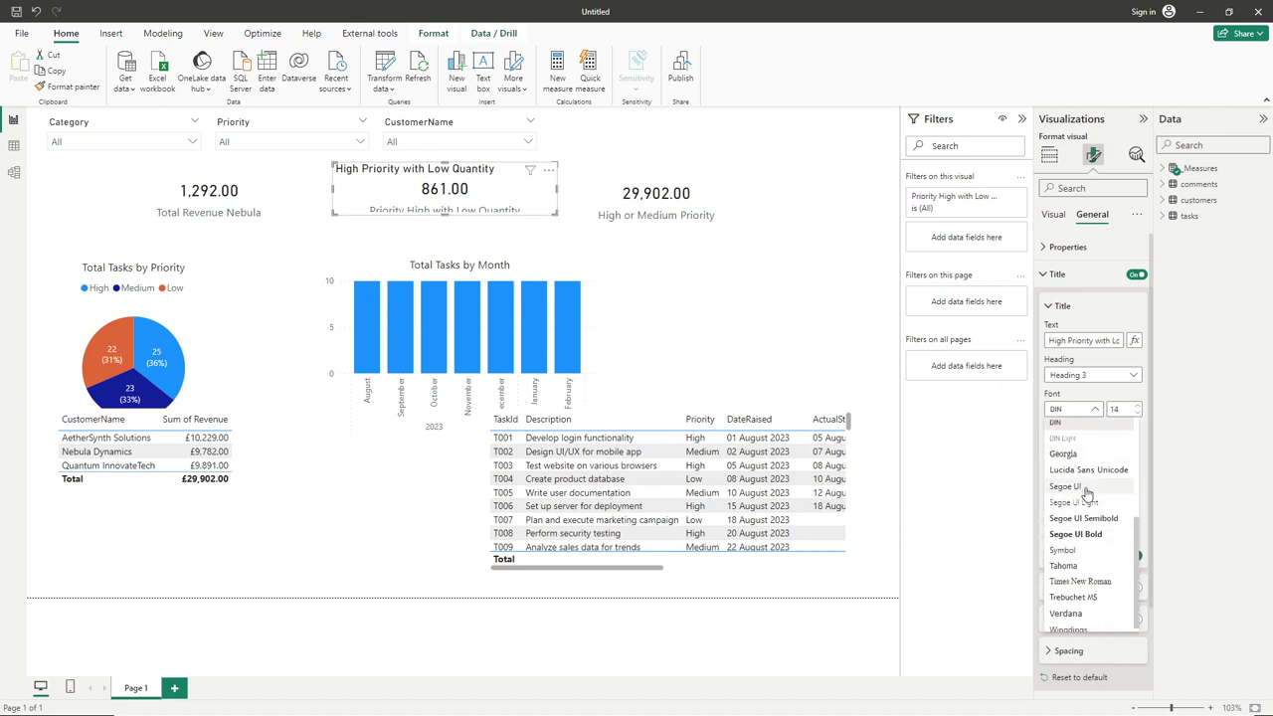
pyautogui.click(1094, 485)
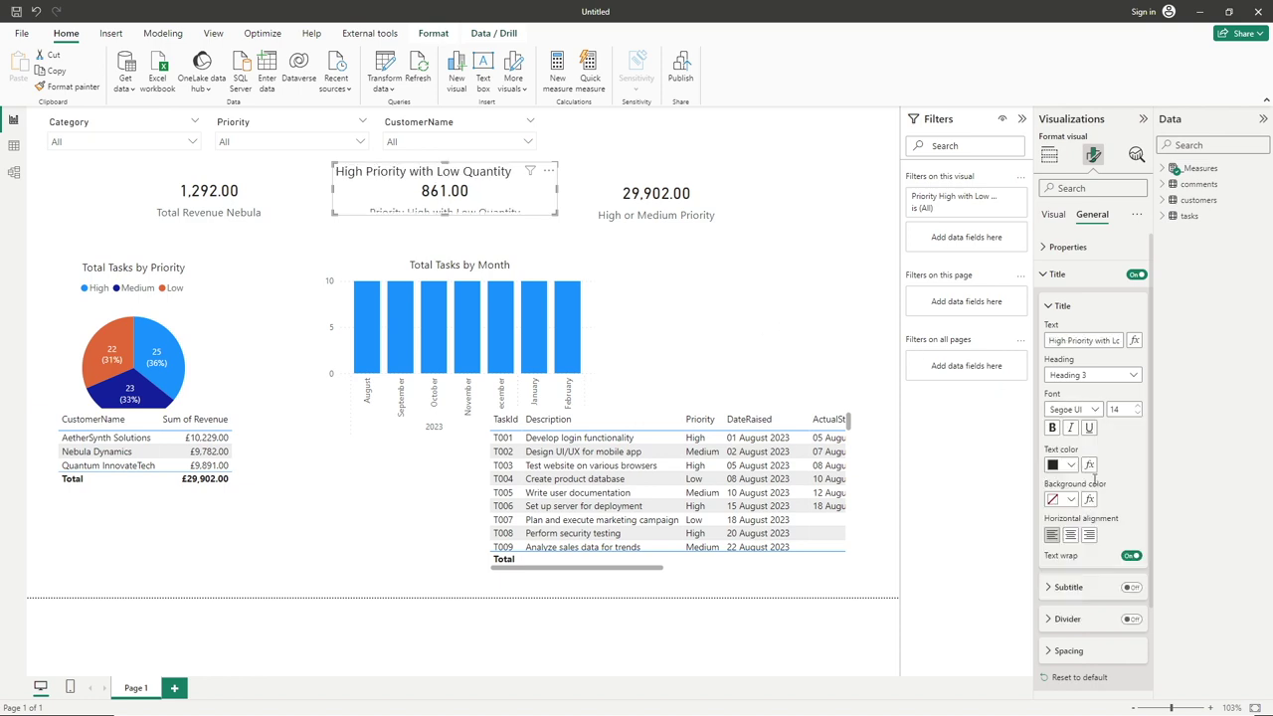
pyautogui.click(1138, 413)
pyautogui.click(1138, 413)
pyautogui.click(1138, 413)
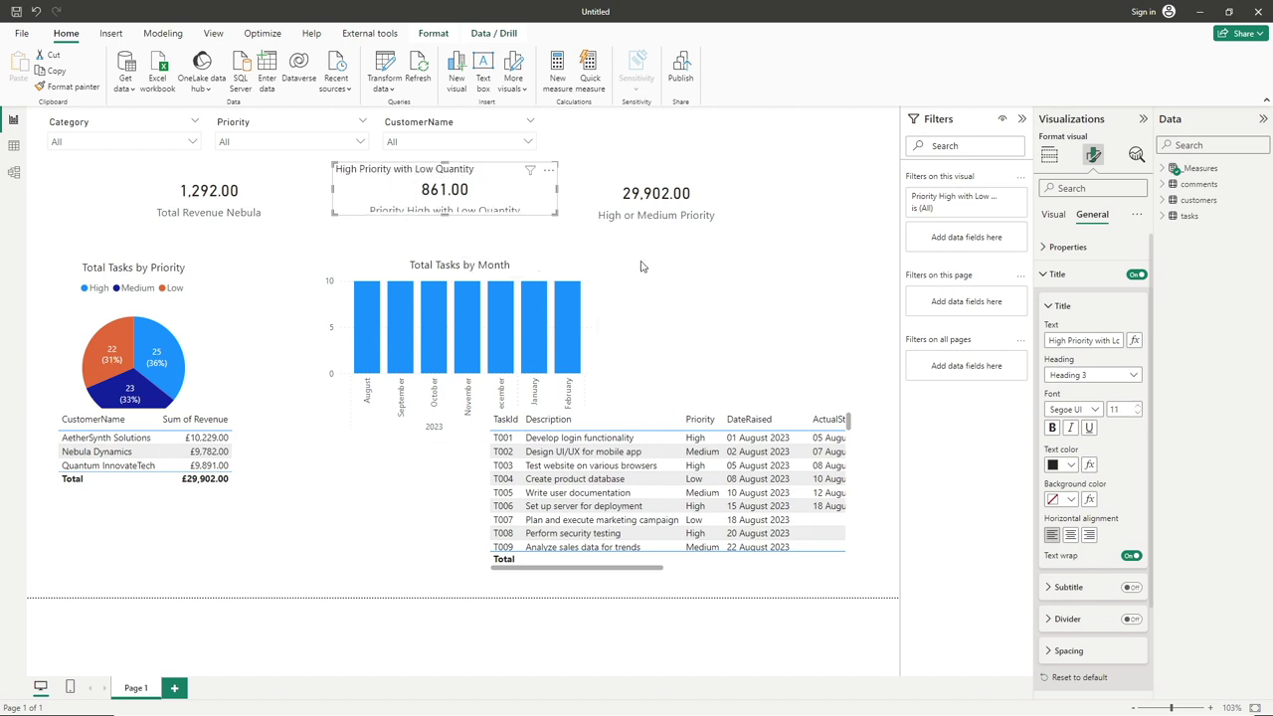
pyautogui.click(1070, 536)
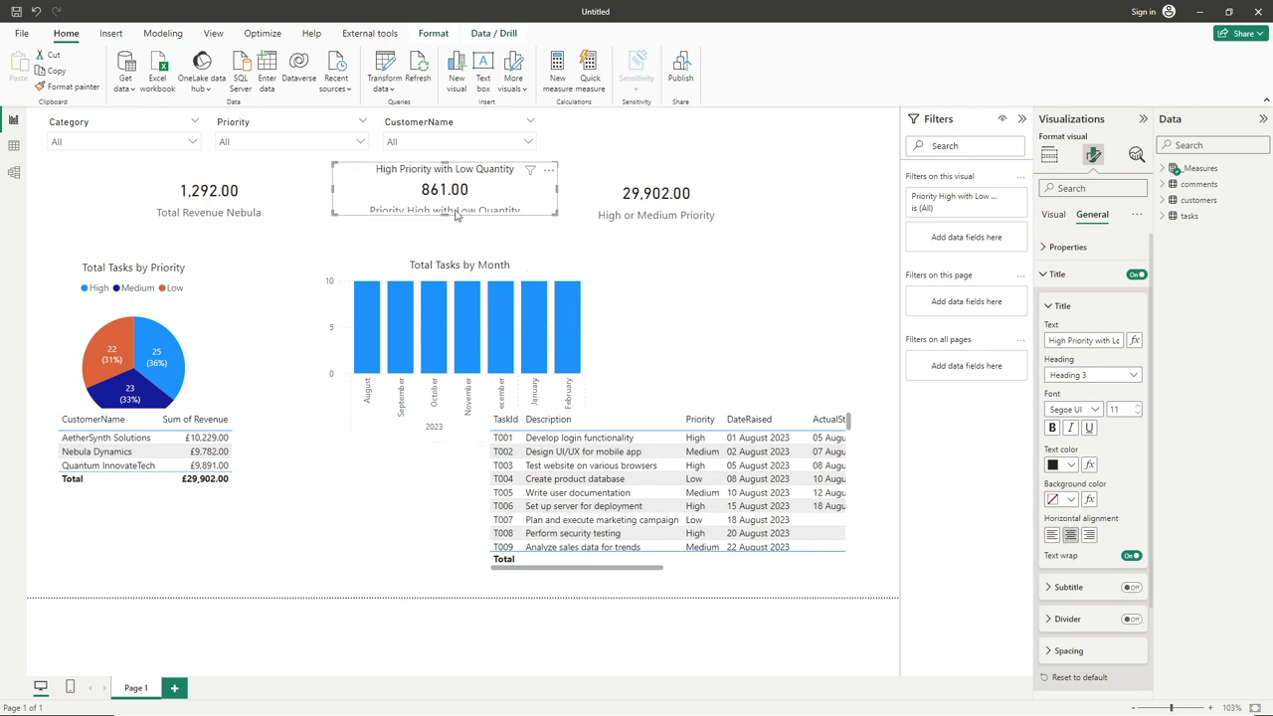
# Give the title a navy background and white size-10 text, and turn off the category label.
pyautogui.click(1063, 306)
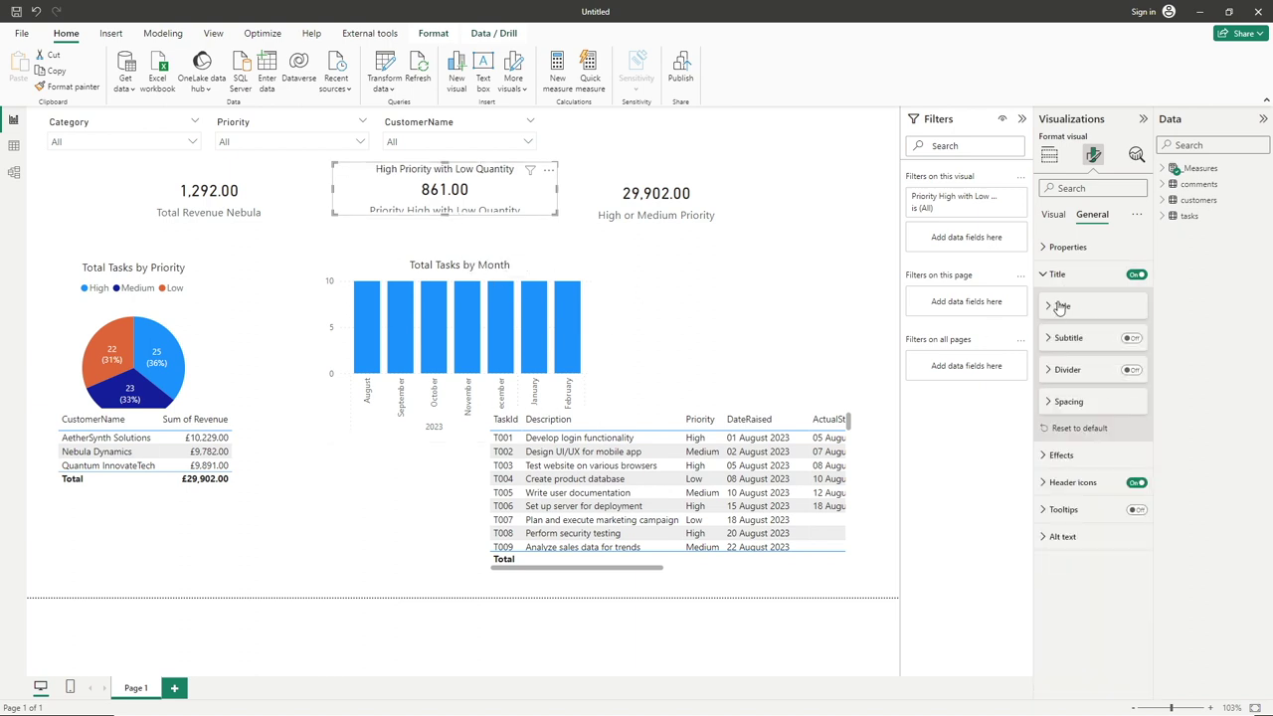
pyautogui.click(1058, 308)
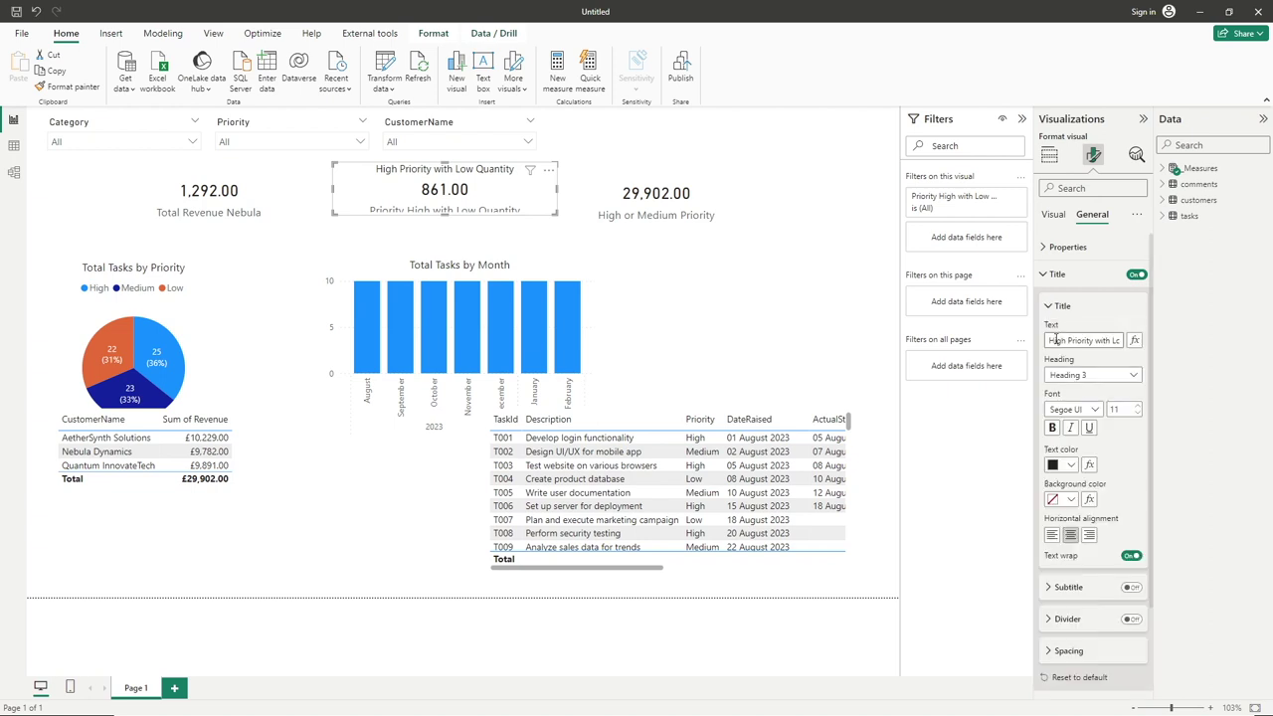
pyautogui.click(1070, 500)
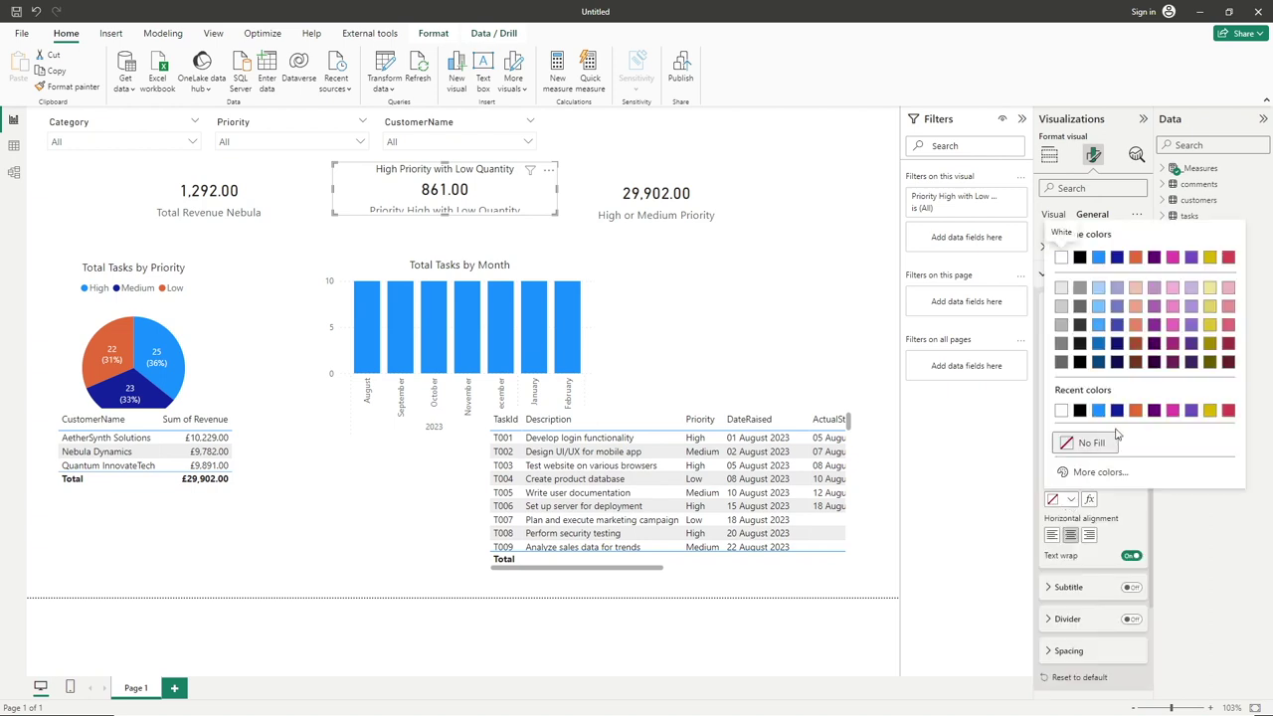
pyautogui.click(1098, 263)
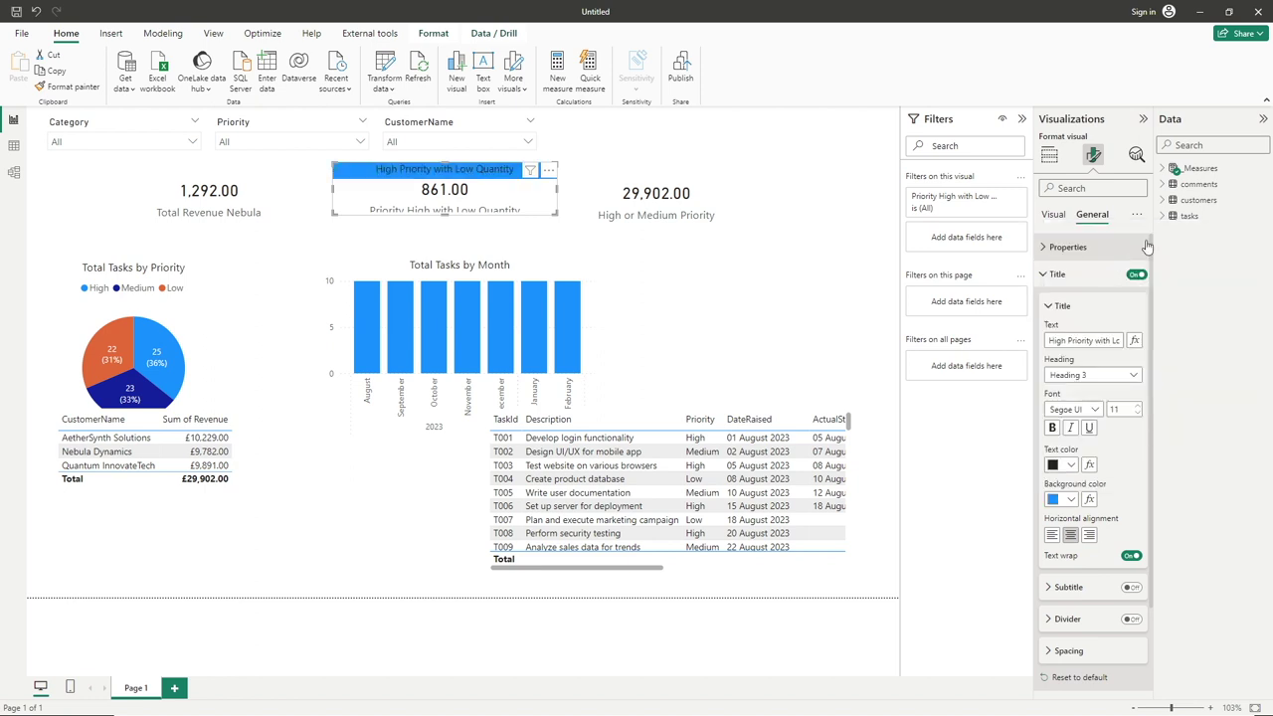
pyautogui.click(1069, 501)
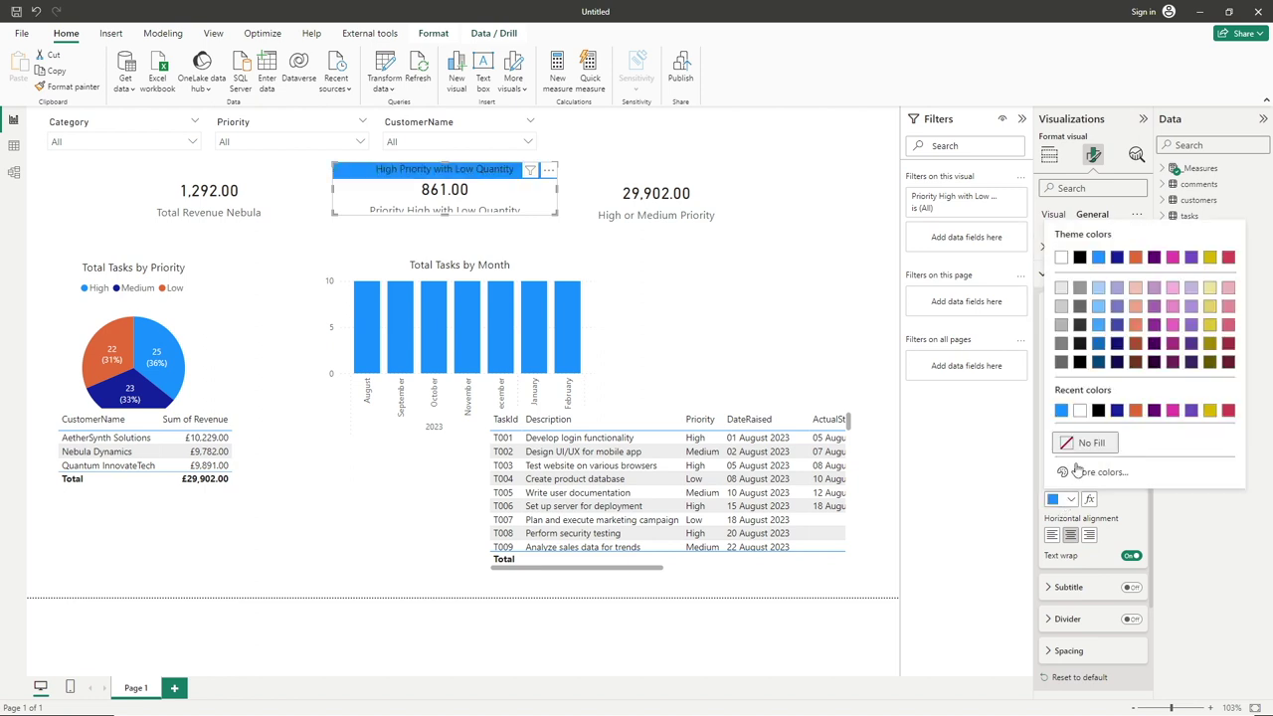
pyautogui.click(1117, 259)
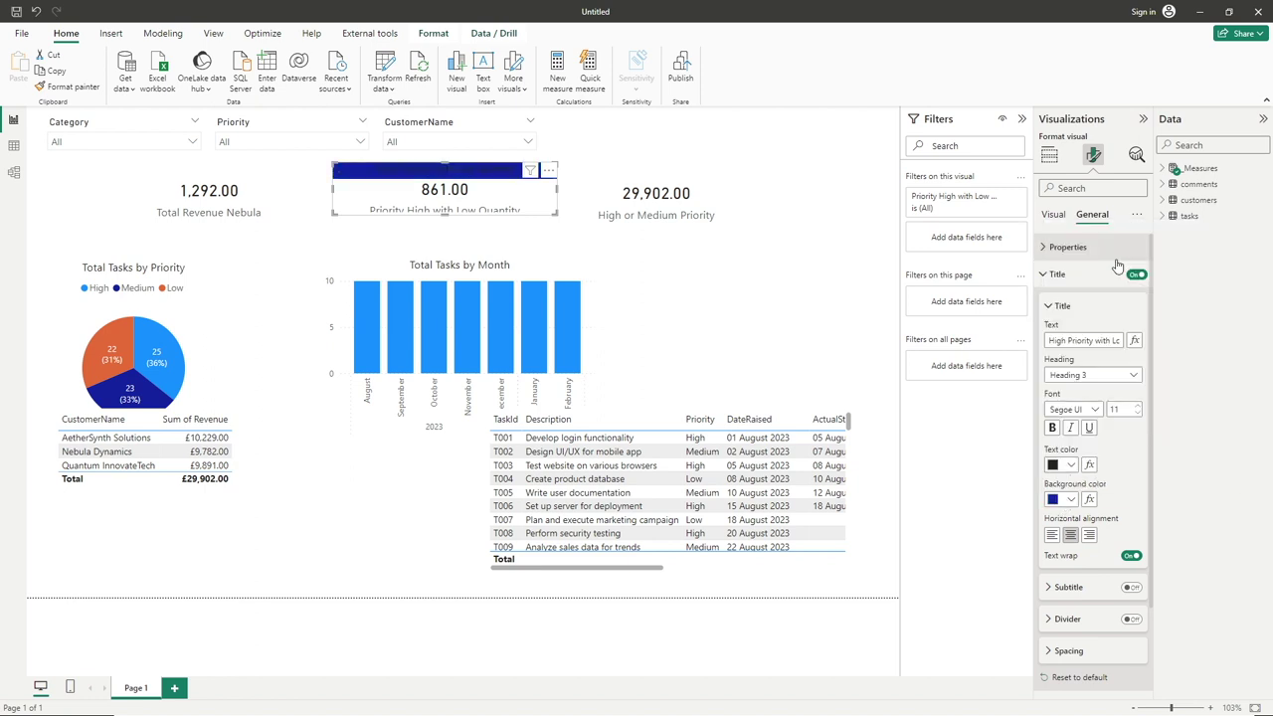
pyautogui.click(1062, 464)
pyautogui.click(1062, 512)
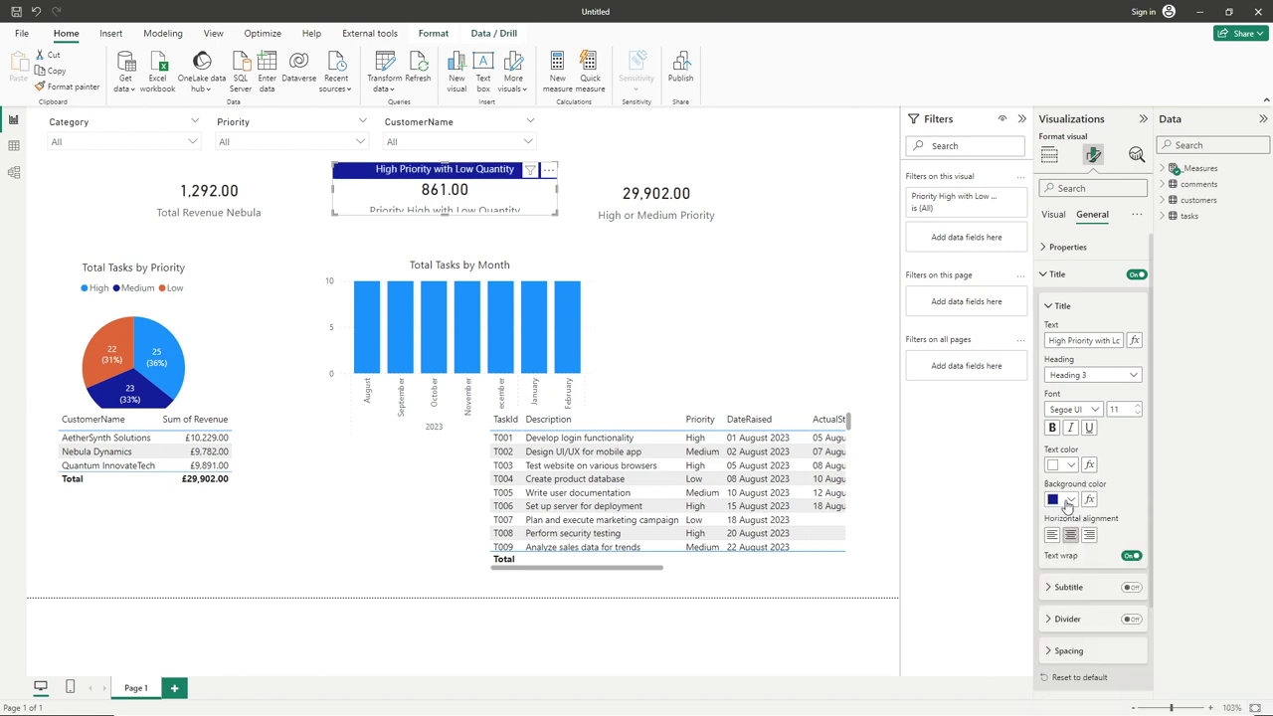
pyautogui.click(1139, 414)
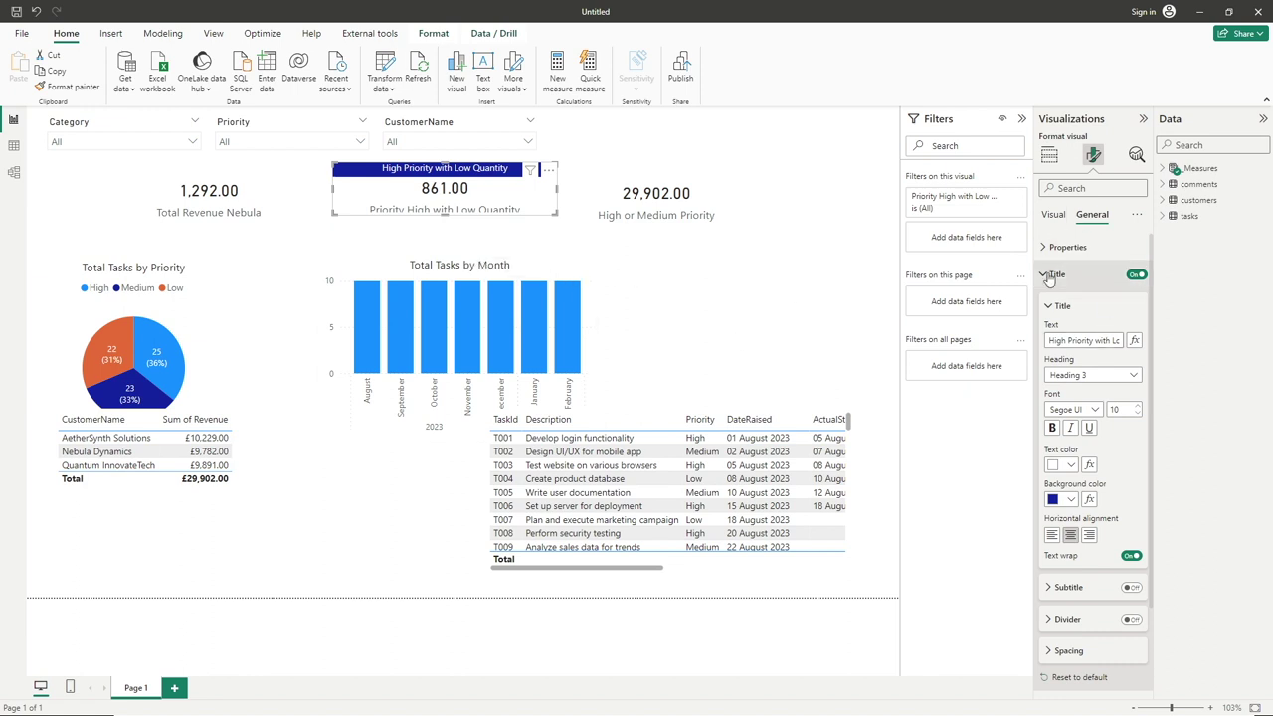
pyautogui.click(1051, 214)
pyautogui.click(1138, 274)
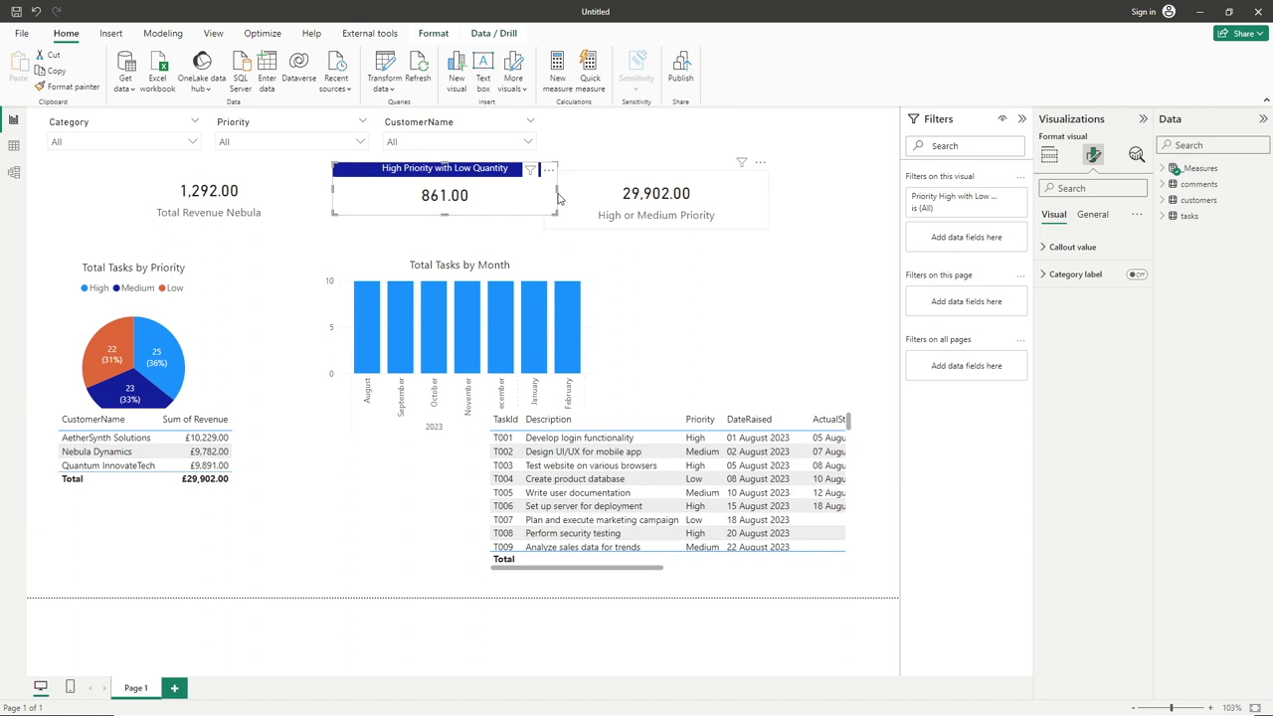
# Narrow the High Priority with Low Quantity card by dragging its right edge.
pyautogui.moveTo(558, 190); pyautogui.dragTo(496, 208)
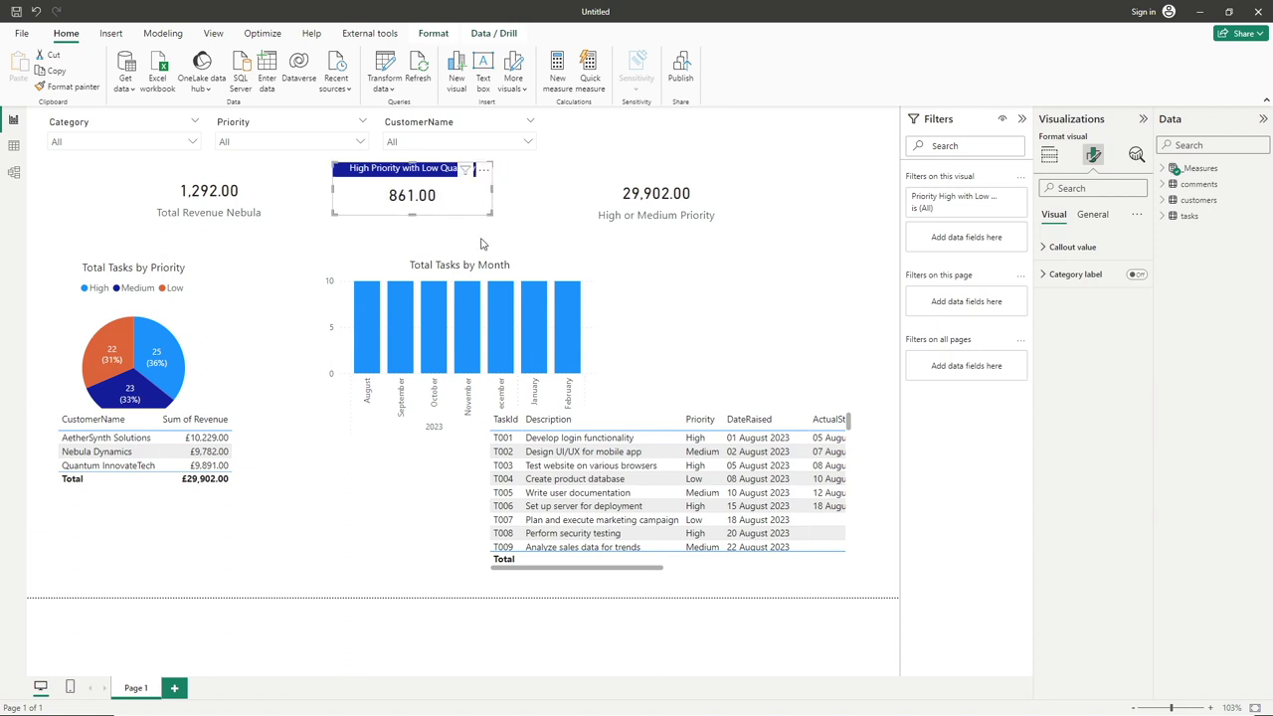
pyautogui.click(448, 232)
pyautogui.click(411, 204)
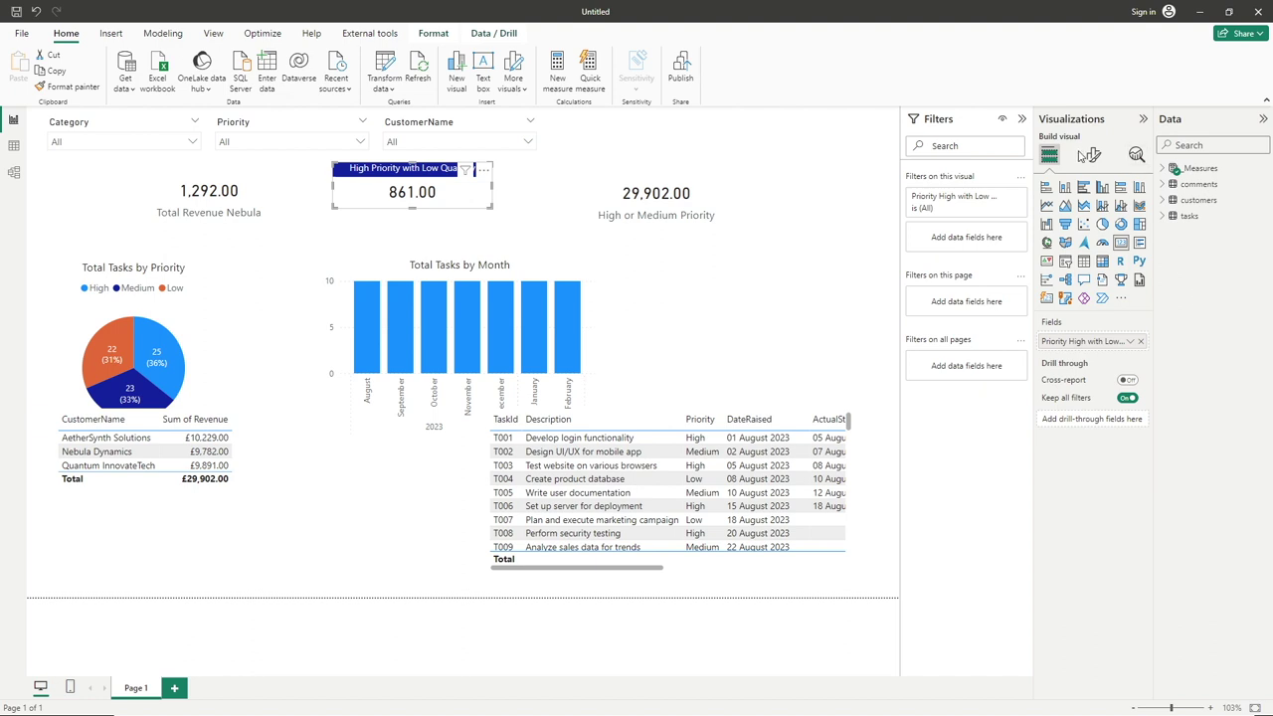
# Turn on a navy visual border for the card.
pyautogui.click(1092, 156)
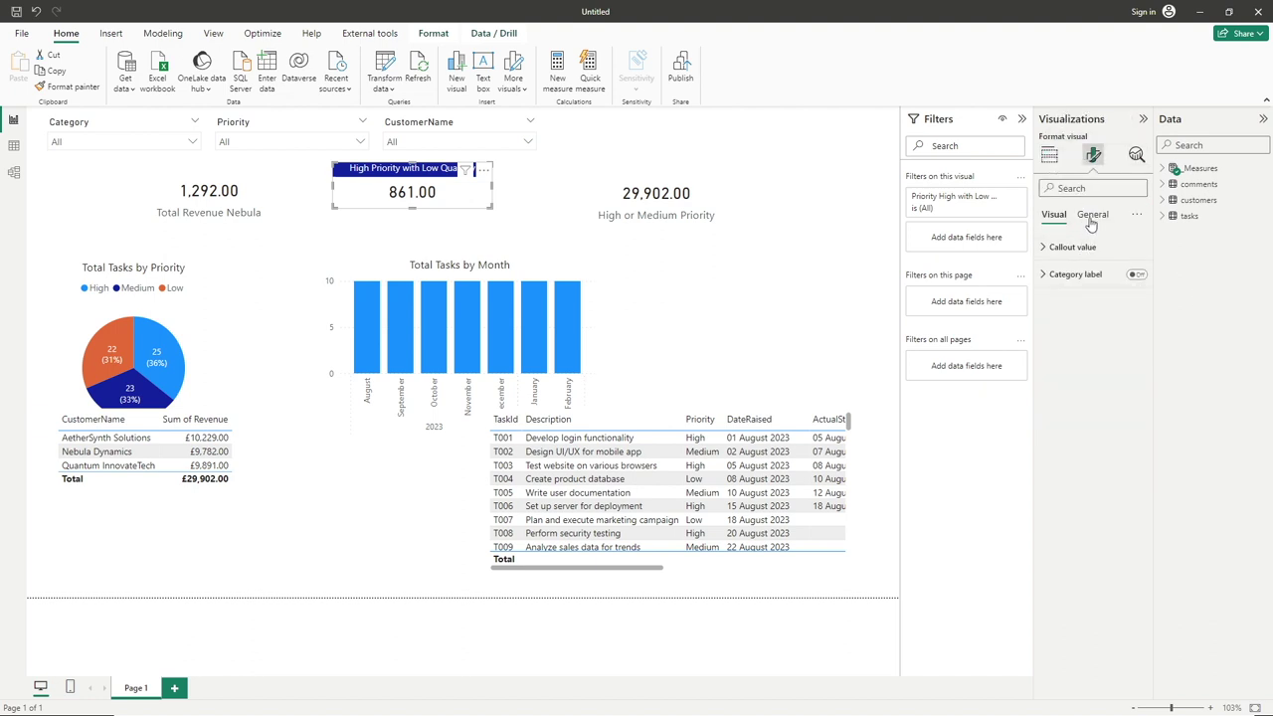
pyautogui.click(1093, 215)
pyautogui.click(1074, 308)
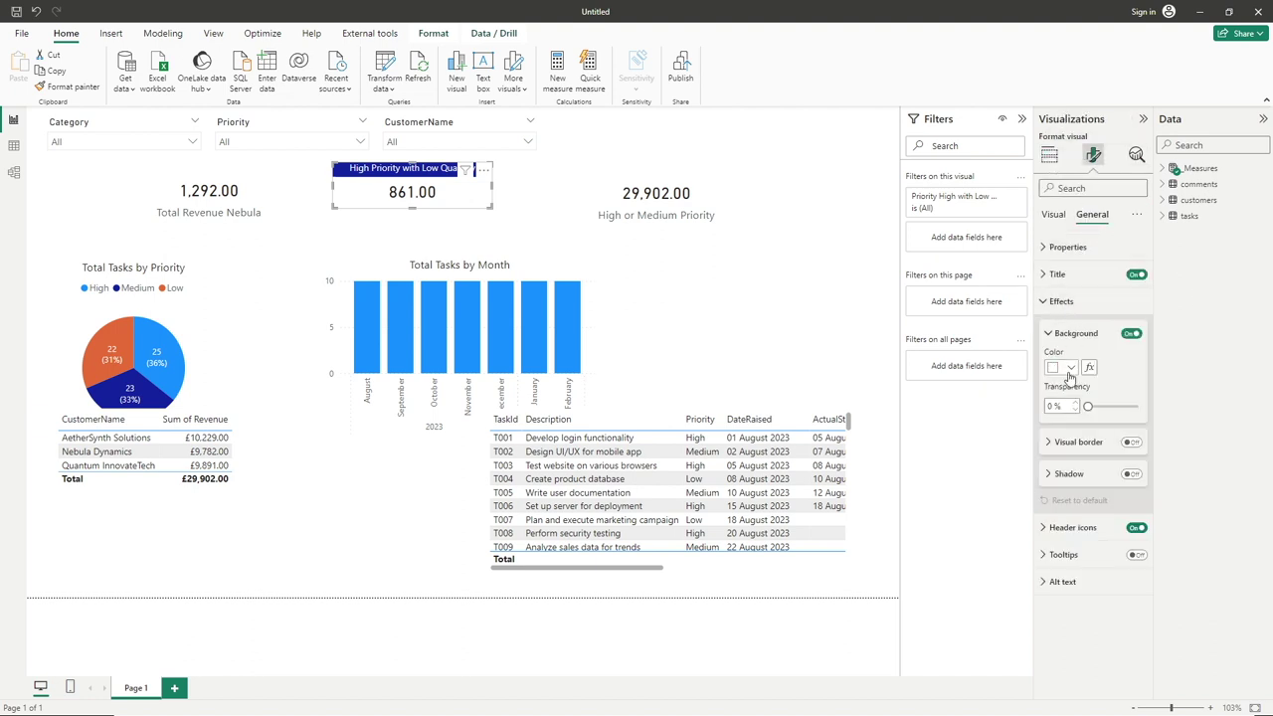
pyautogui.click(1060, 452)
pyautogui.click(1132, 442)
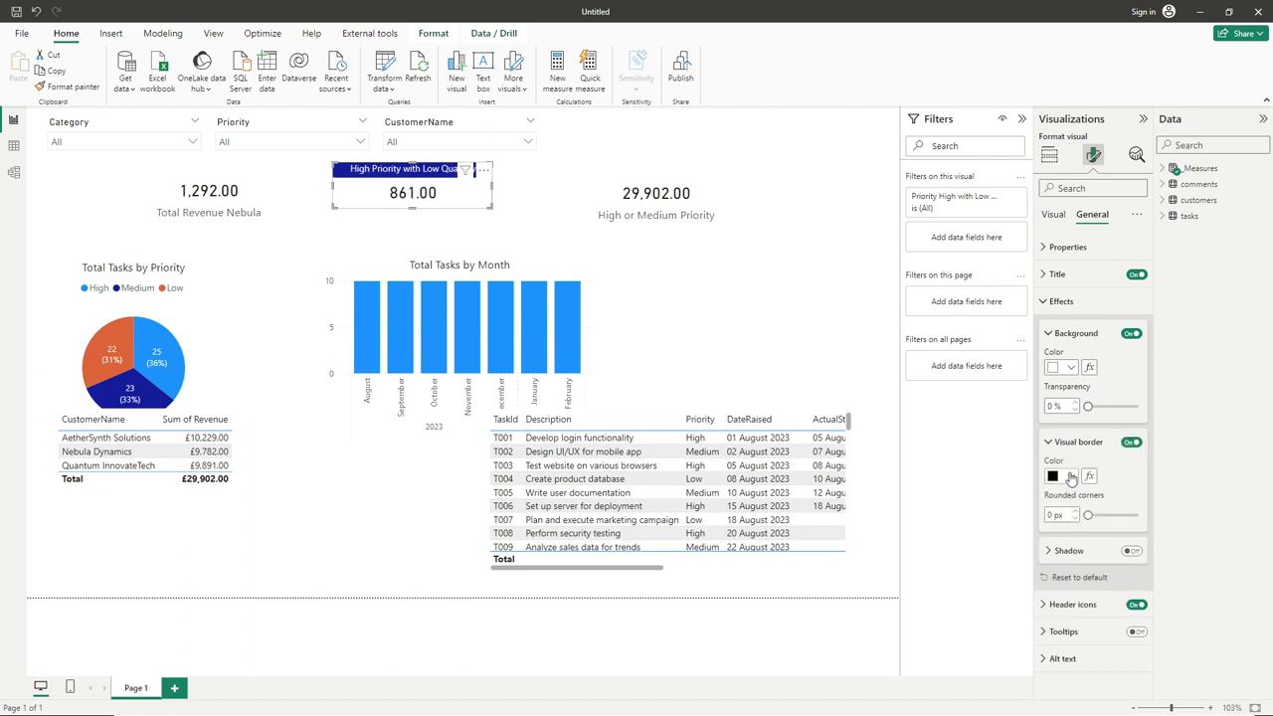
pyautogui.click(1062, 477)
pyautogui.click(1117, 266)
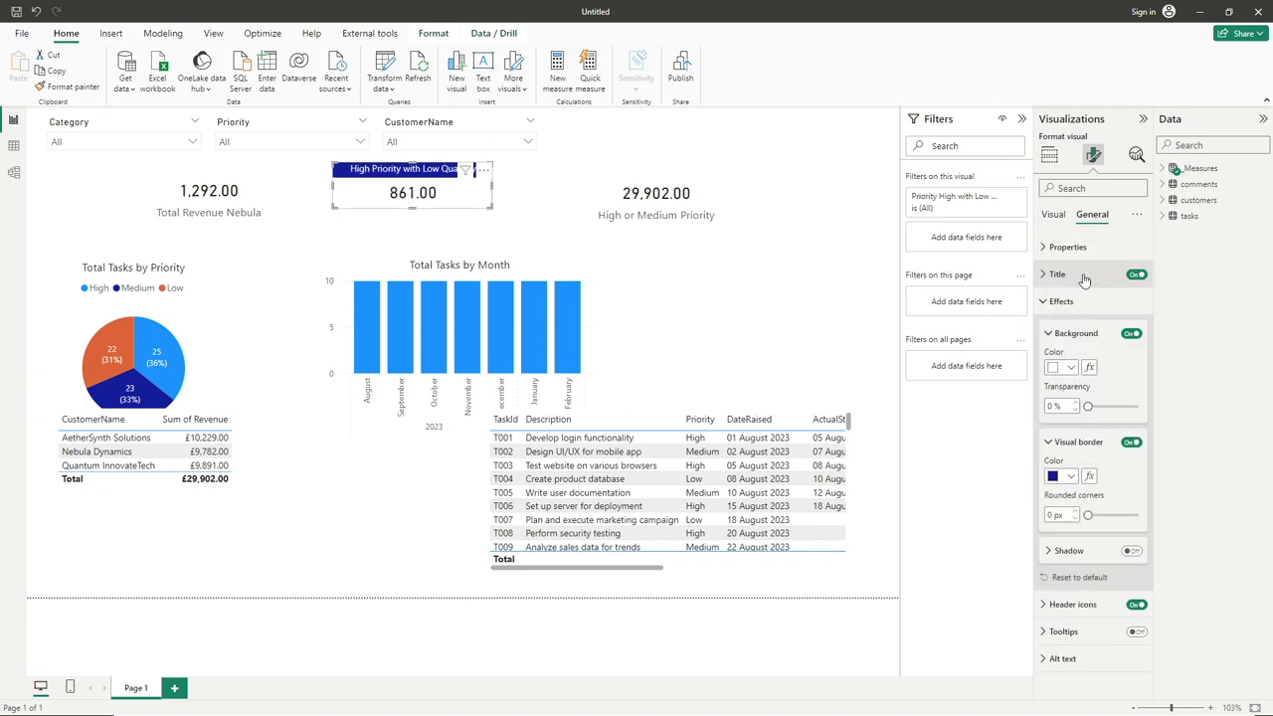
pyautogui.click(806, 300)
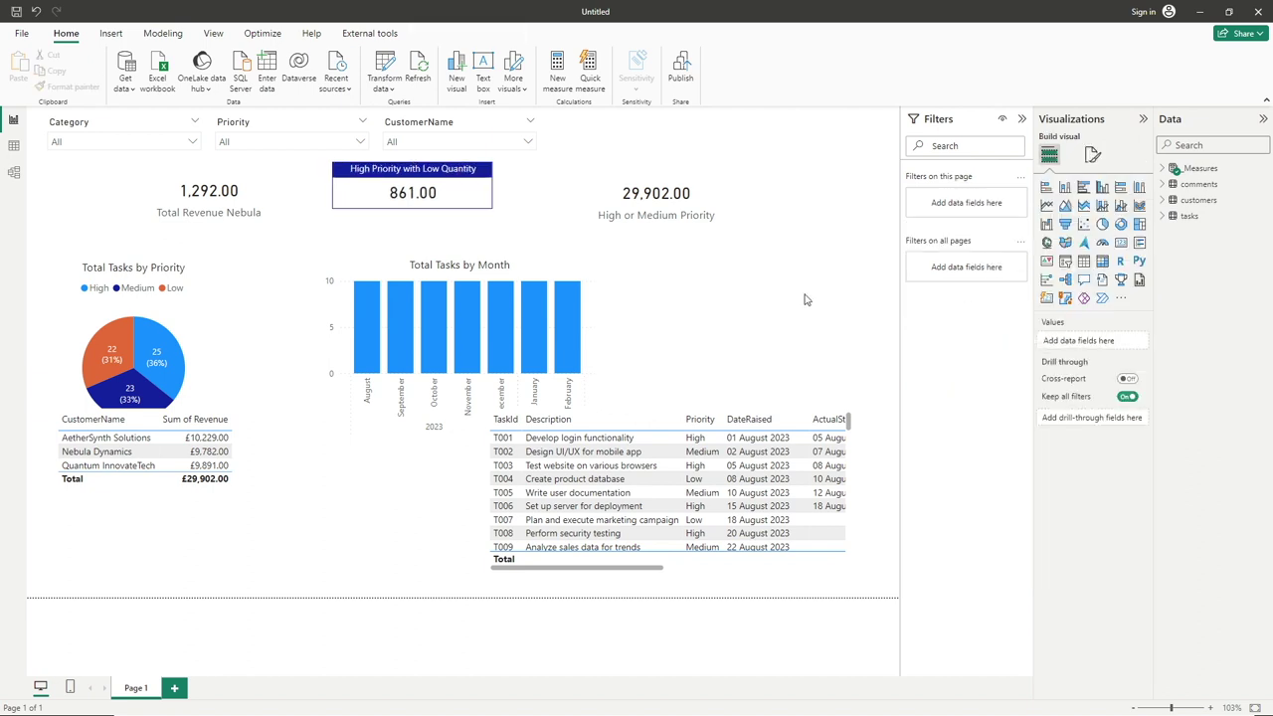
# Change the High Priority card's border colour to black.
pyautogui.click(481, 213)
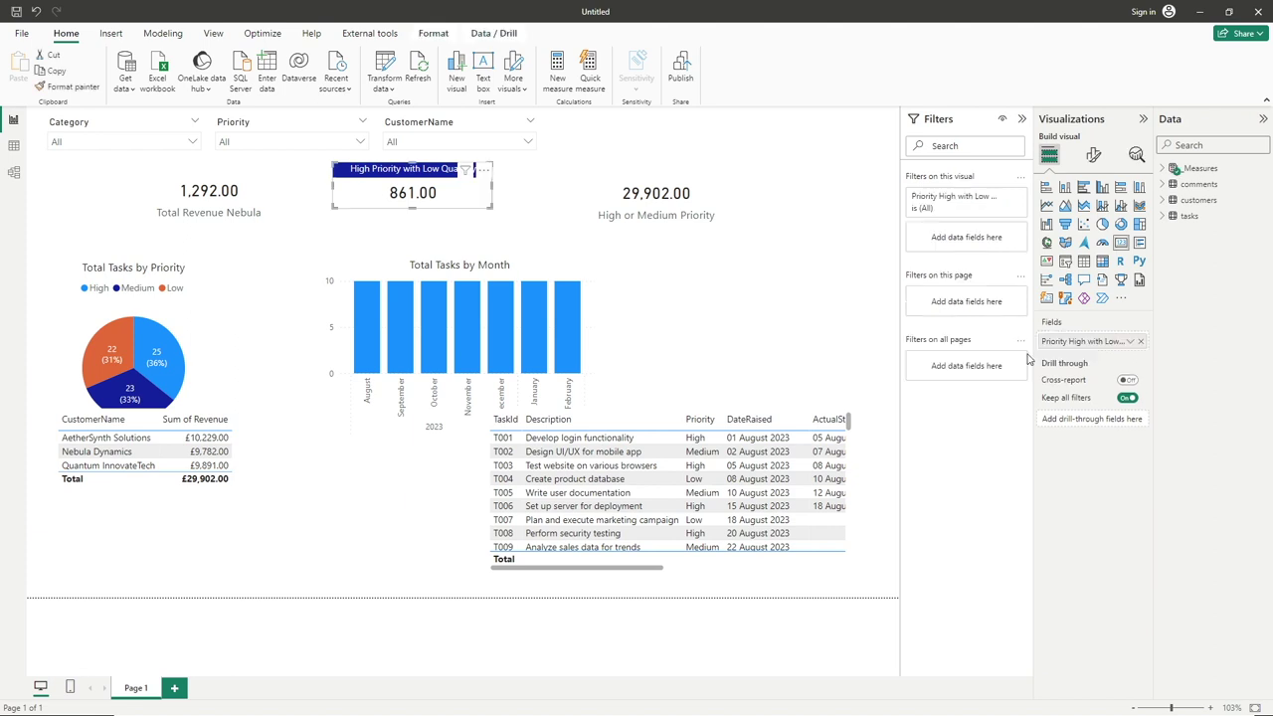
pyautogui.click(1093, 154)
pyautogui.click(1092, 215)
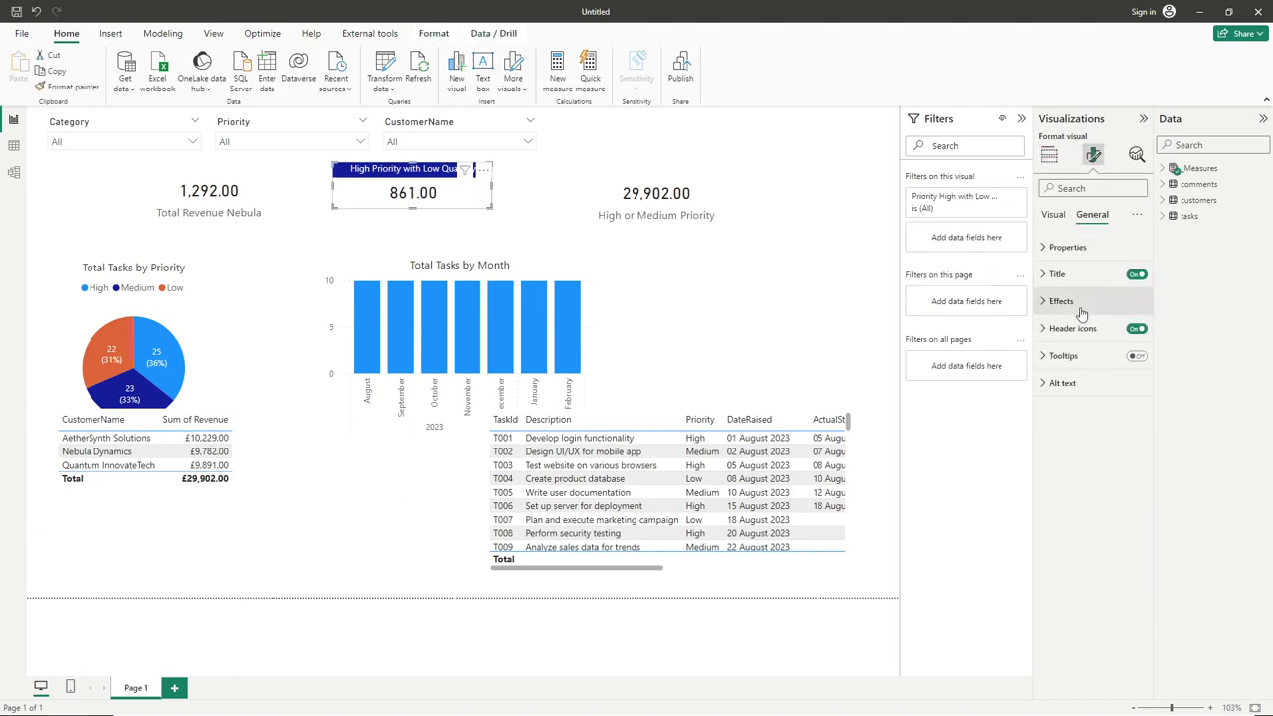
pyautogui.click(1080, 302)
pyautogui.click(1086, 453)
pyautogui.click(1071, 476)
pyautogui.click(1081, 267)
pyautogui.click(750, 293)
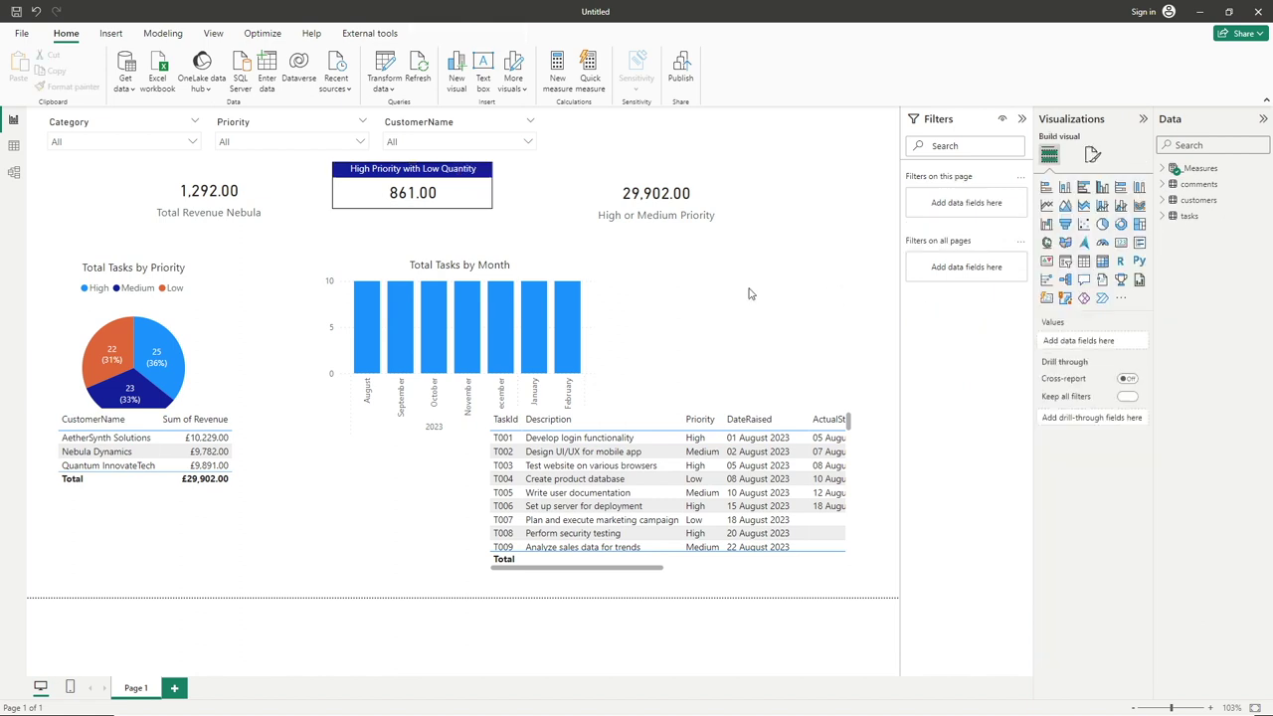
# Copy the High Priority card's formatting onto the 1,292.00 card with Format painter.
pyautogui.click(394, 172)
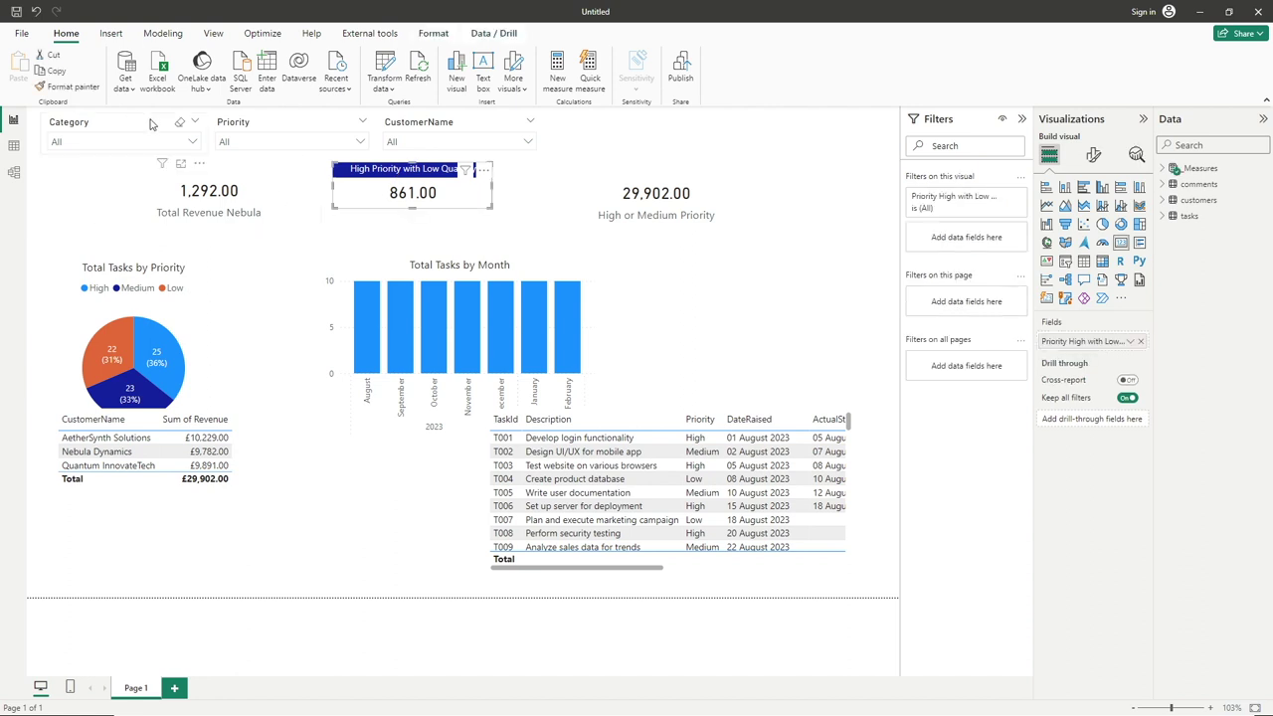
pyautogui.click(59, 87)
pyautogui.click(219, 195)
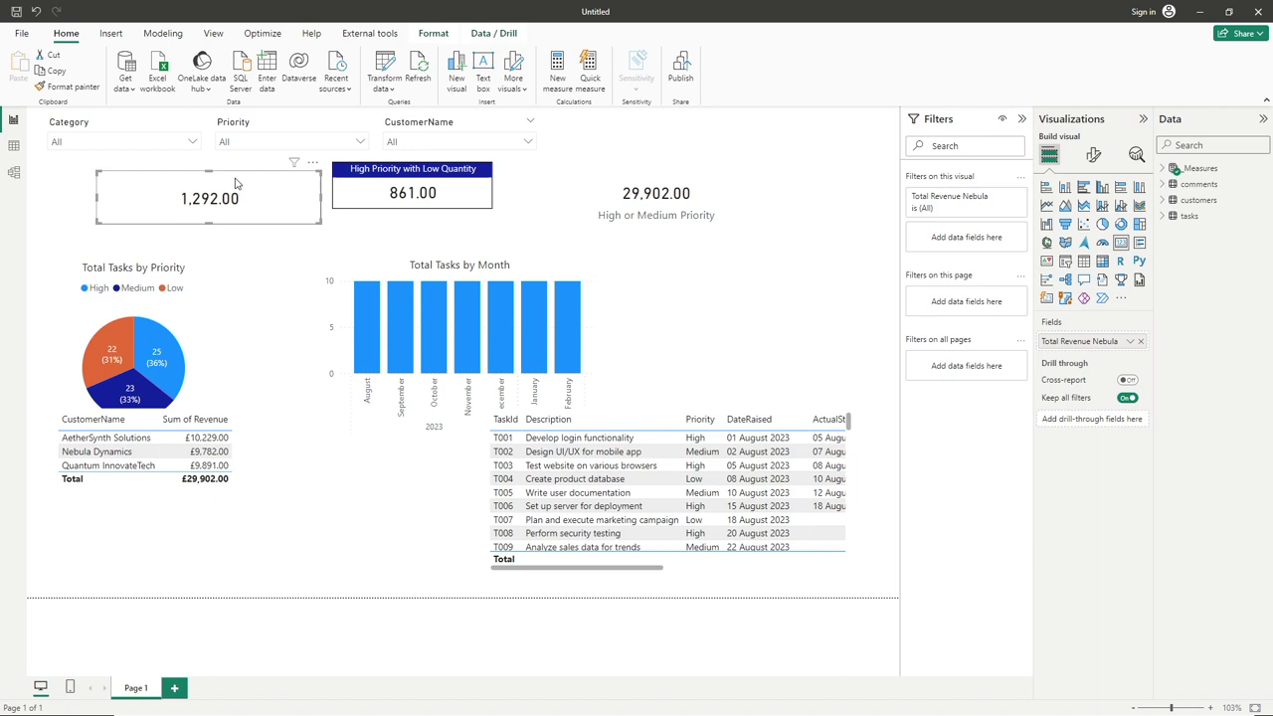
# Title the 1,292.00 card 'Total Revenue (Nebula)' and make it narrower.
pyautogui.click(1093, 154)
pyautogui.click(1092, 213)
pyautogui.click(1136, 273)
pyautogui.click(1057, 273)
pyautogui.click(1067, 341)
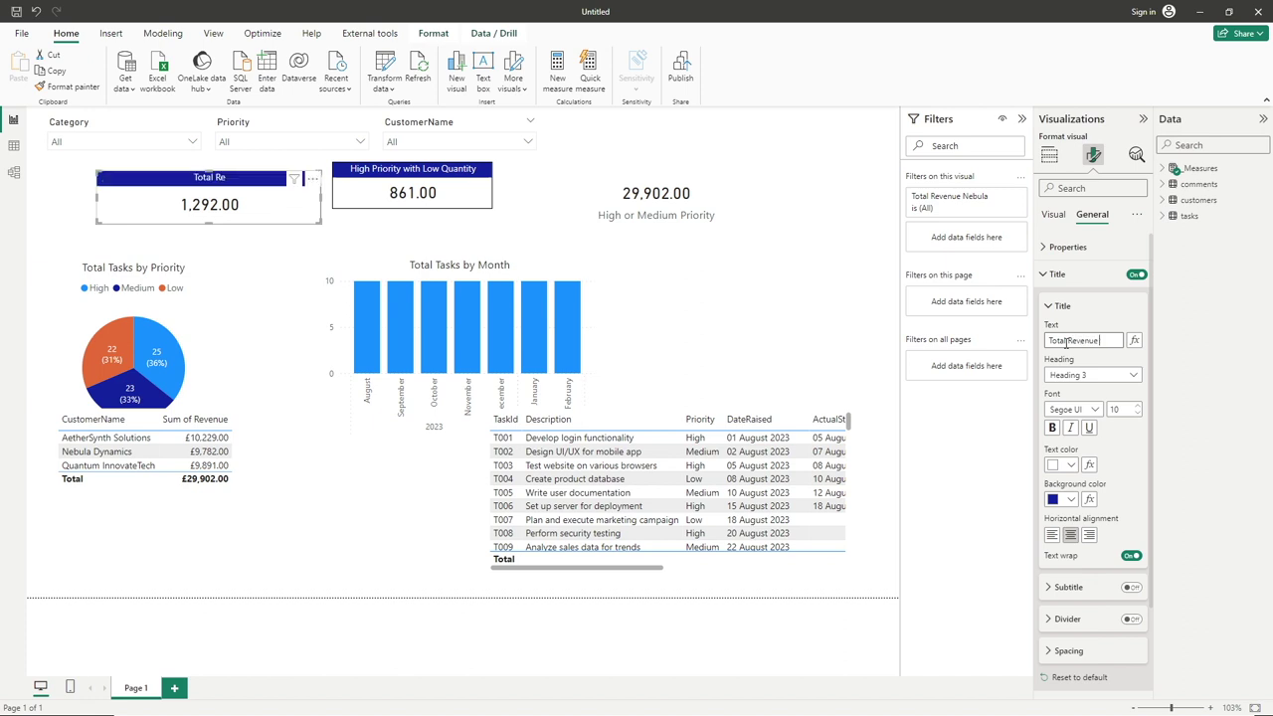
pyautogui.write('(Nebula)')
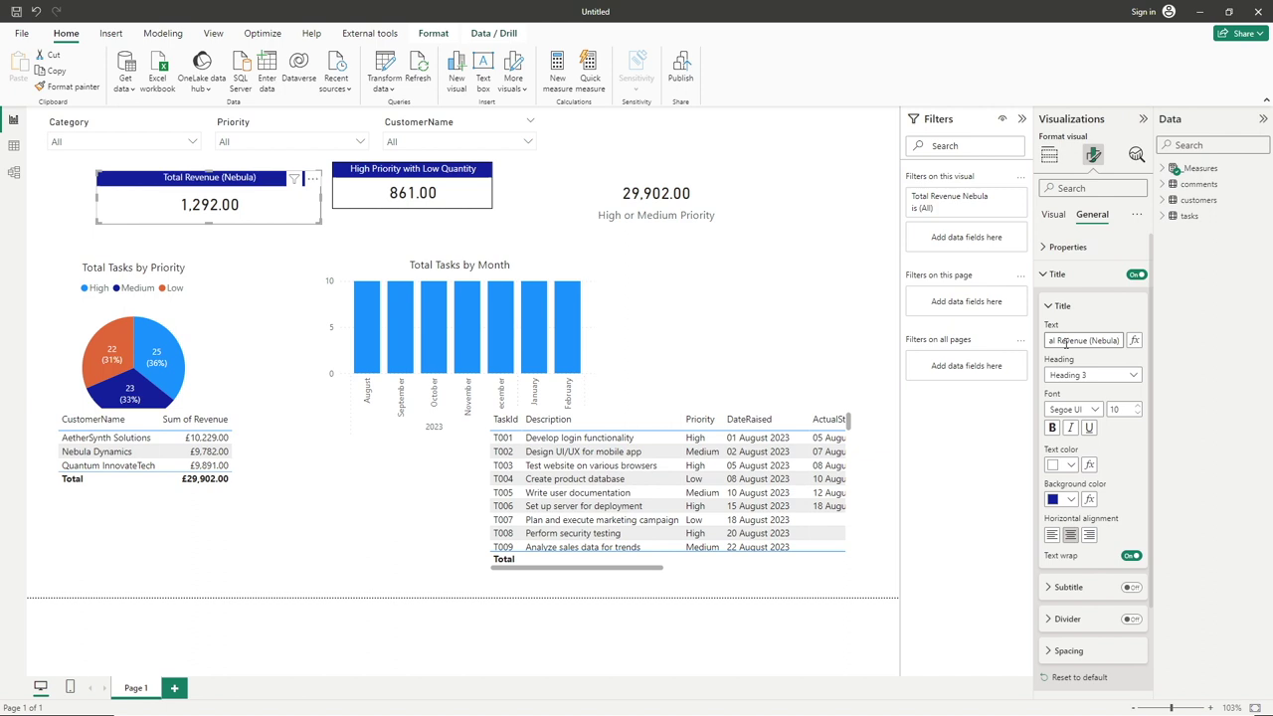
pyautogui.moveTo(318, 200); pyautogui.dragTo(240, 200)
pyautogui.click(347, 236)
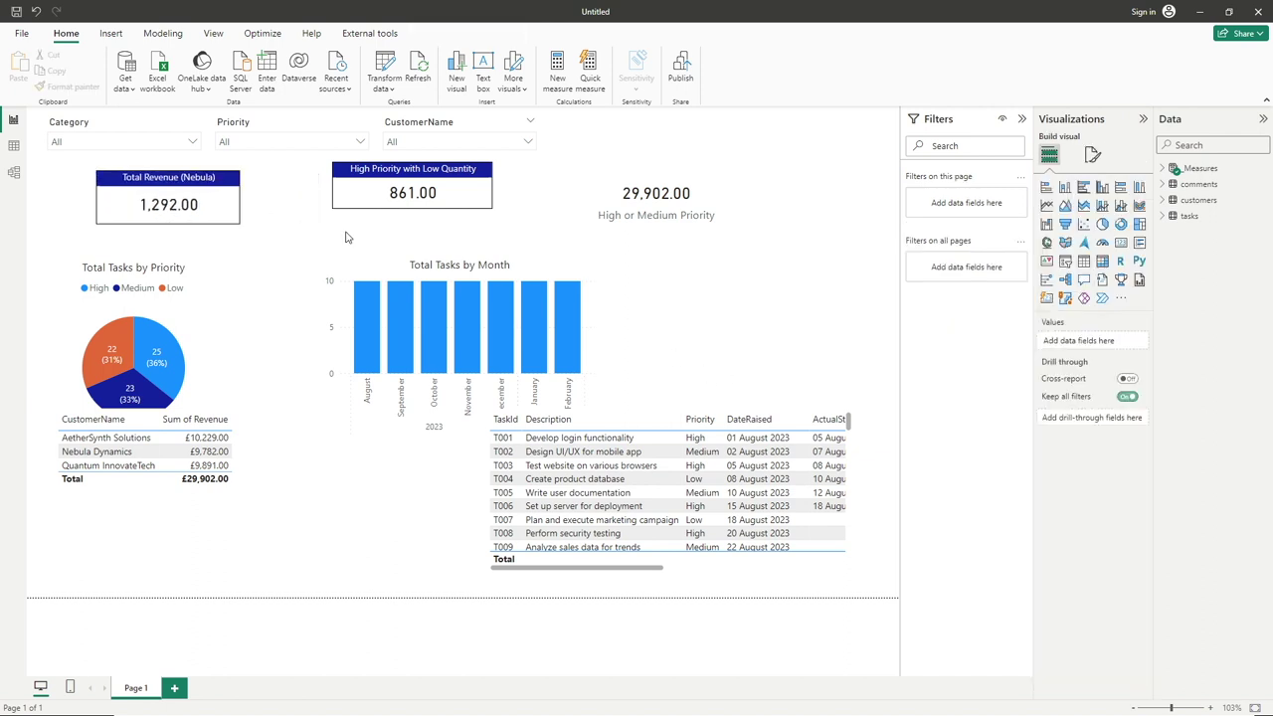
# Copy the High Priority card's formatting onto the 29,902.00 card with Format painter.
pyautogui.click(654, 201)
pyautogui.click(400, 170)
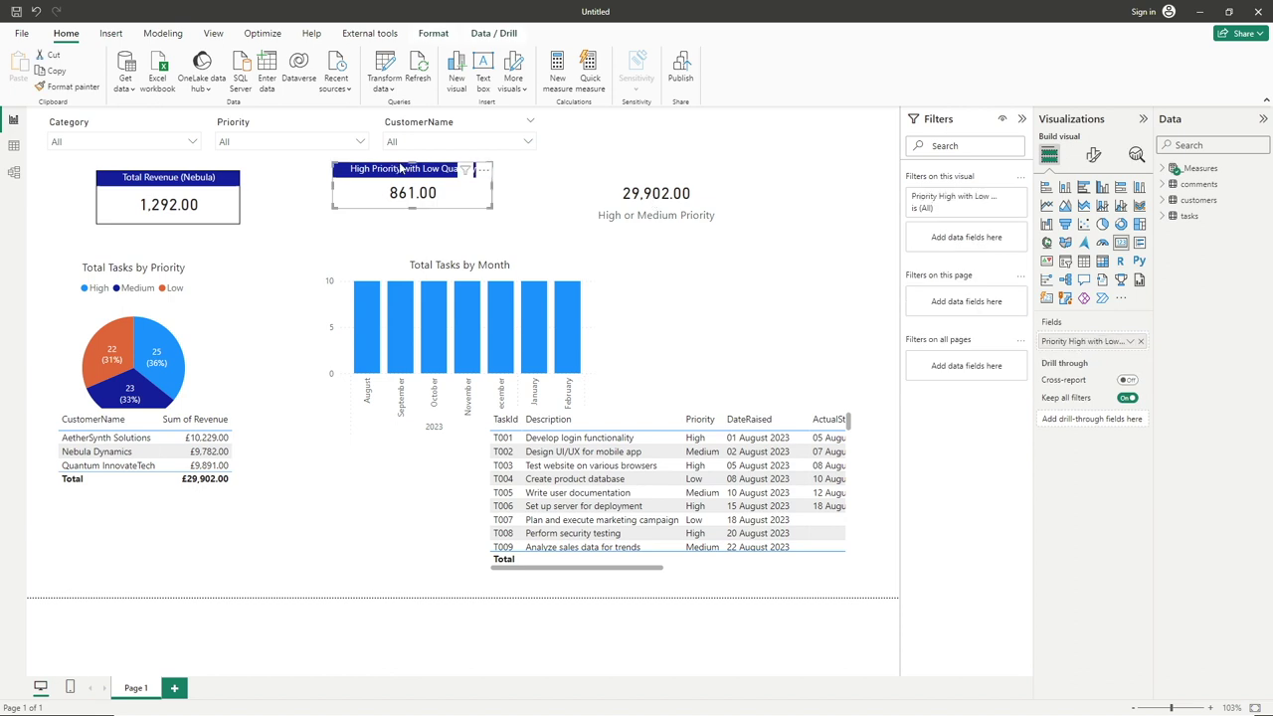
pyautogui.click(61, 87)
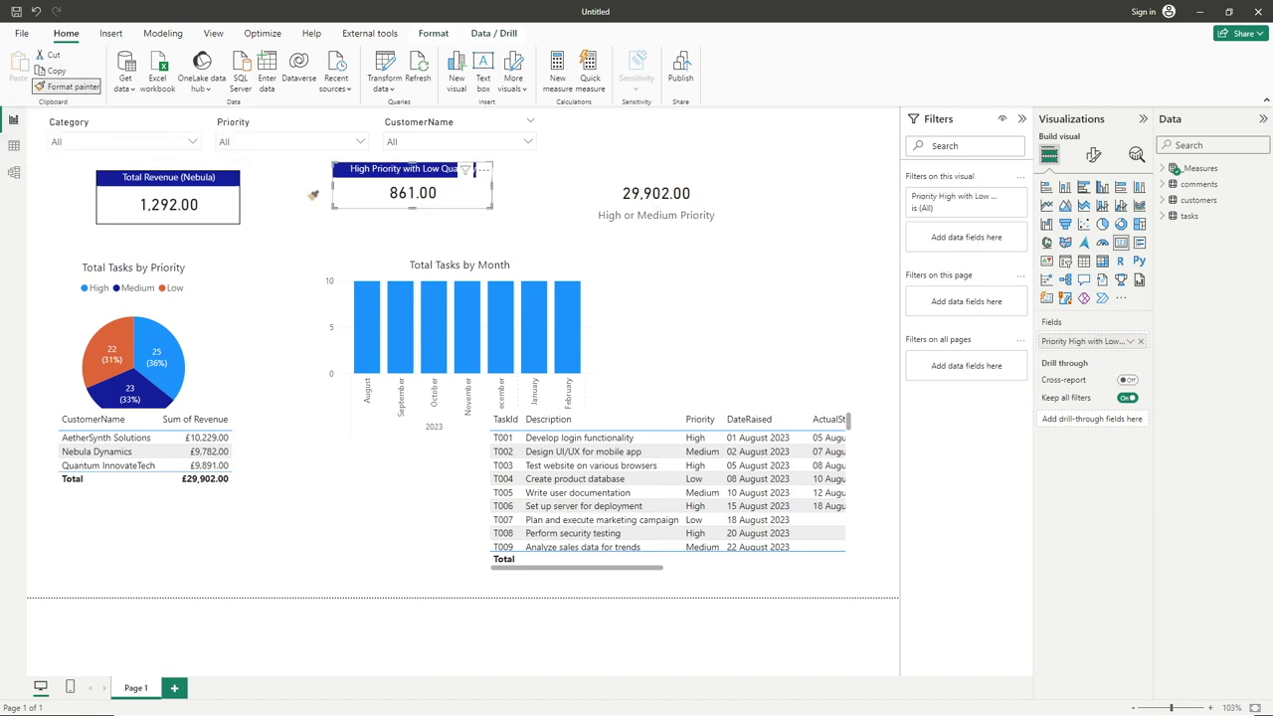
pyautogui.click(644, 198)
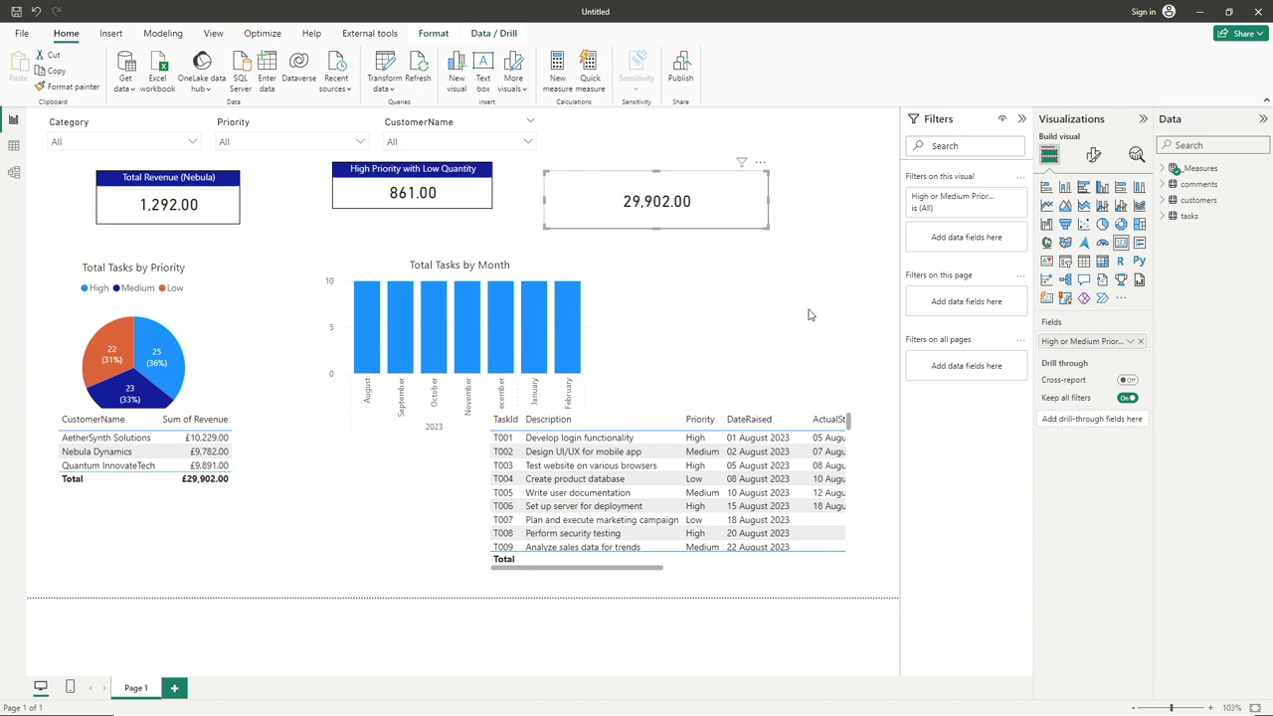
# Turn on the 29,902.00 card's title and set its text to 'High or Medium Priority'.
pyautogui.click(1094, 155)
pyautogui.click(1091, 214)
pyautogui.click(1137, 274)
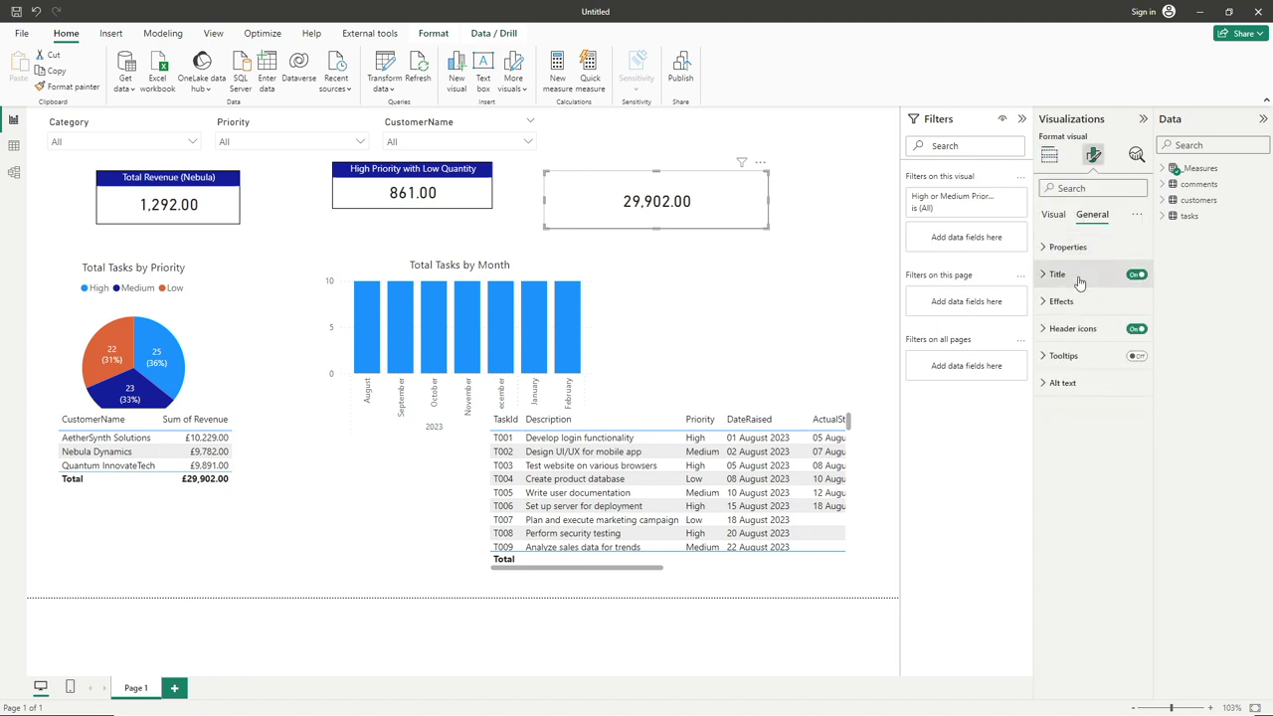
pyautogui.click(1057, 274)
pyautogui.click(1075, 338)
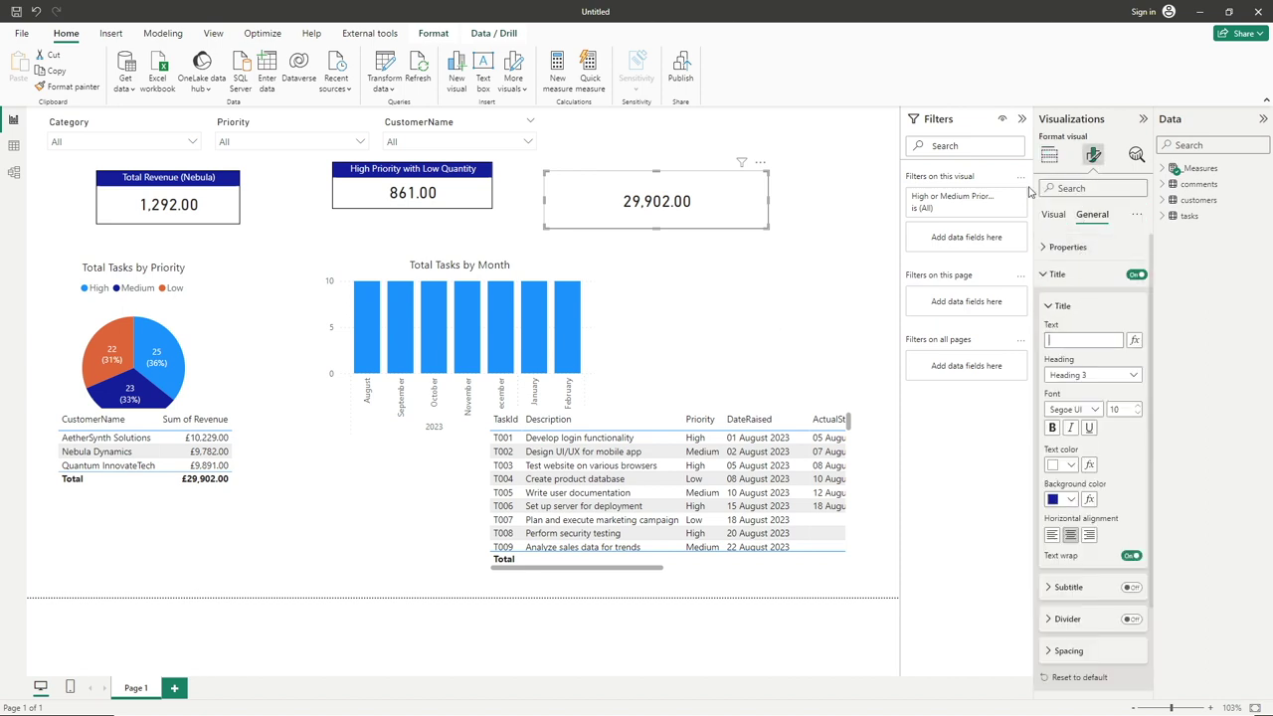
pyautogui.click(1049, 154)
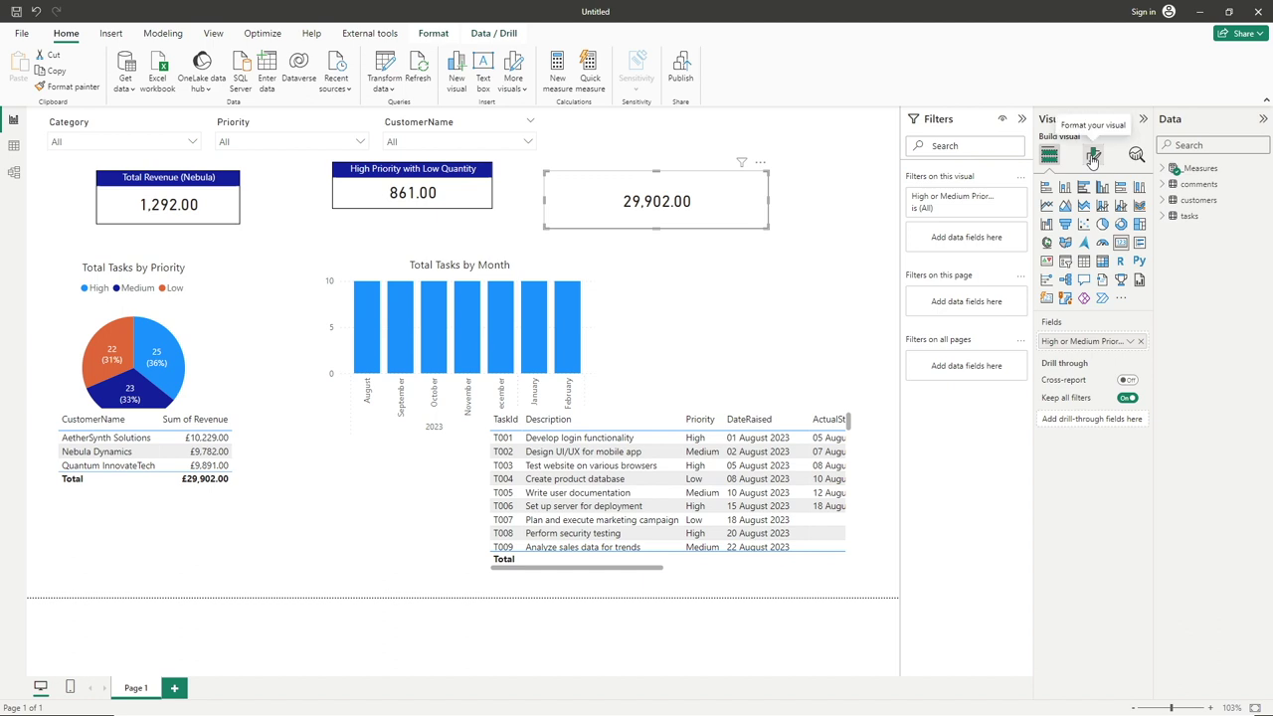
pyautogui.click(1093, 155)
pyautogui.click(1091, 214)
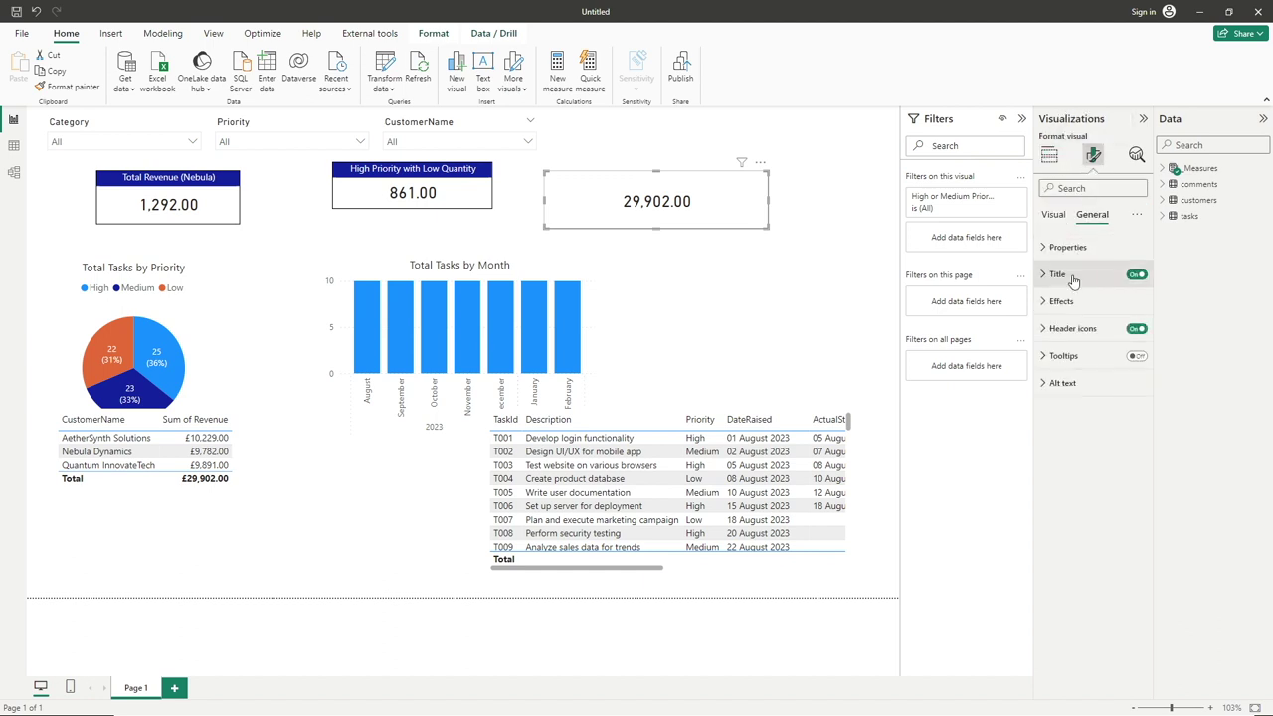
pyautogui.click(1058, 273)
pyautogui.click(1073, 339)
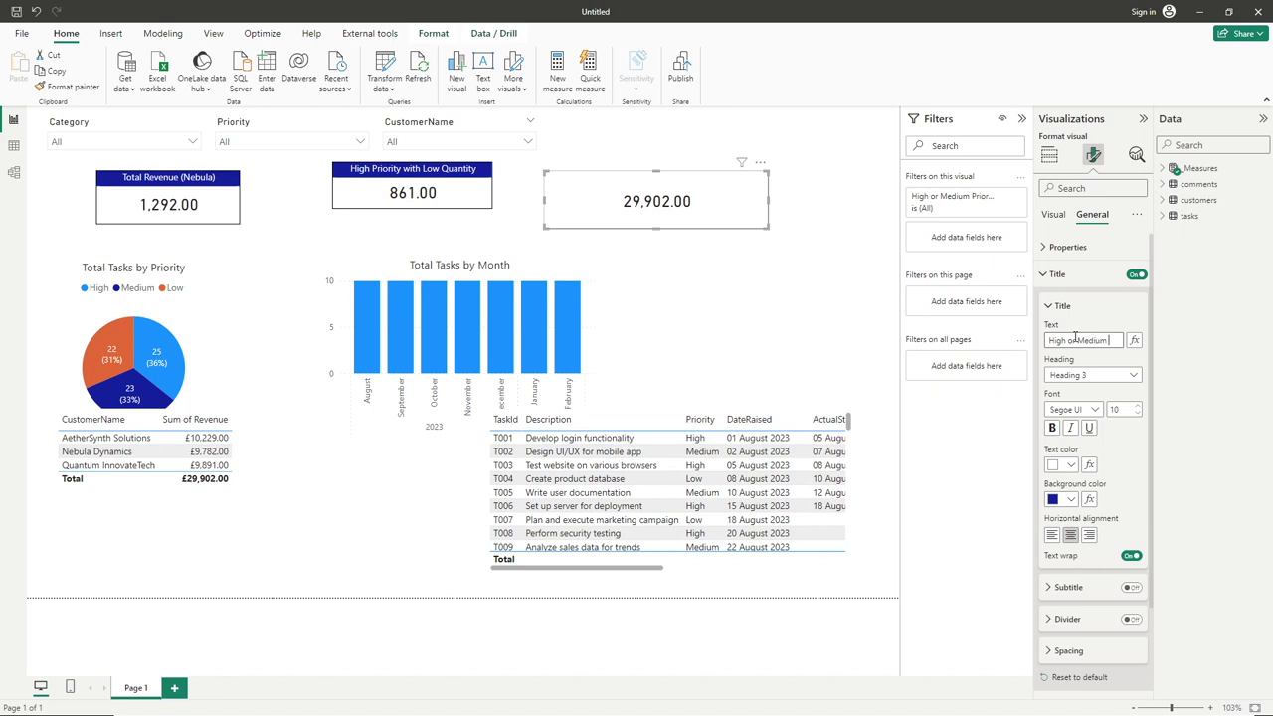
pyautogui.write('High or Medium Priority')
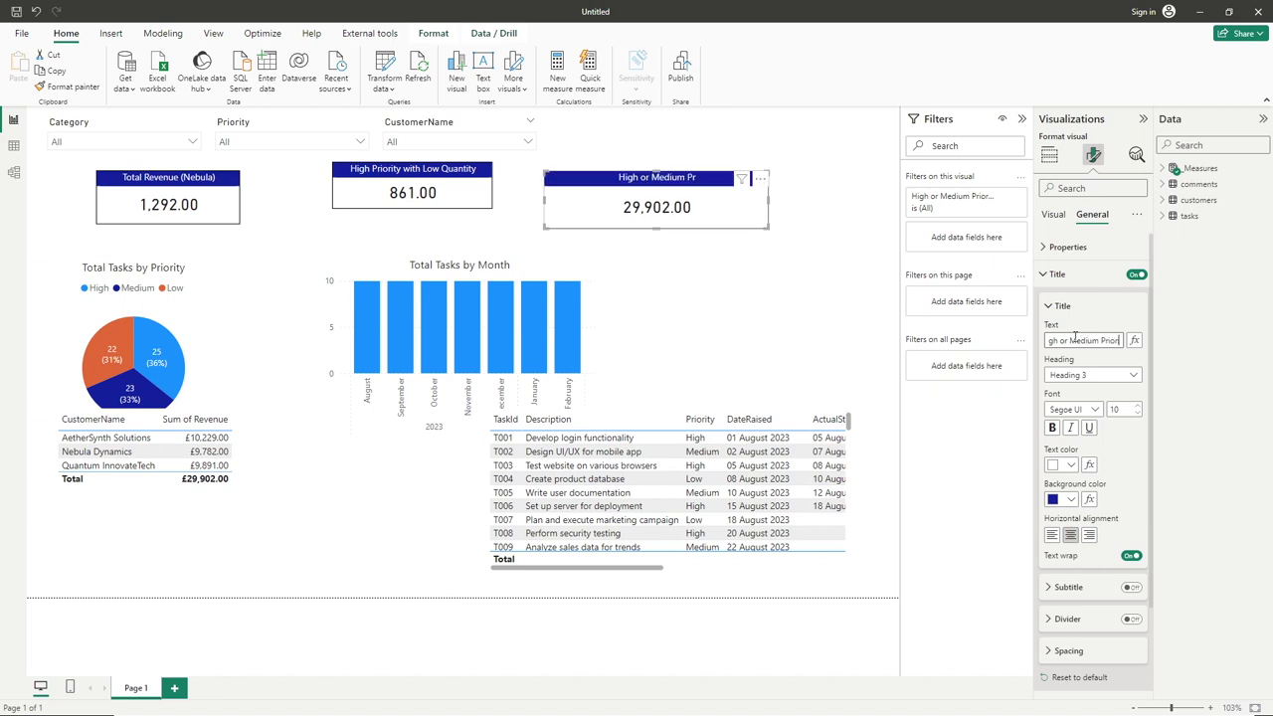
pyautogui.click(671, 260)
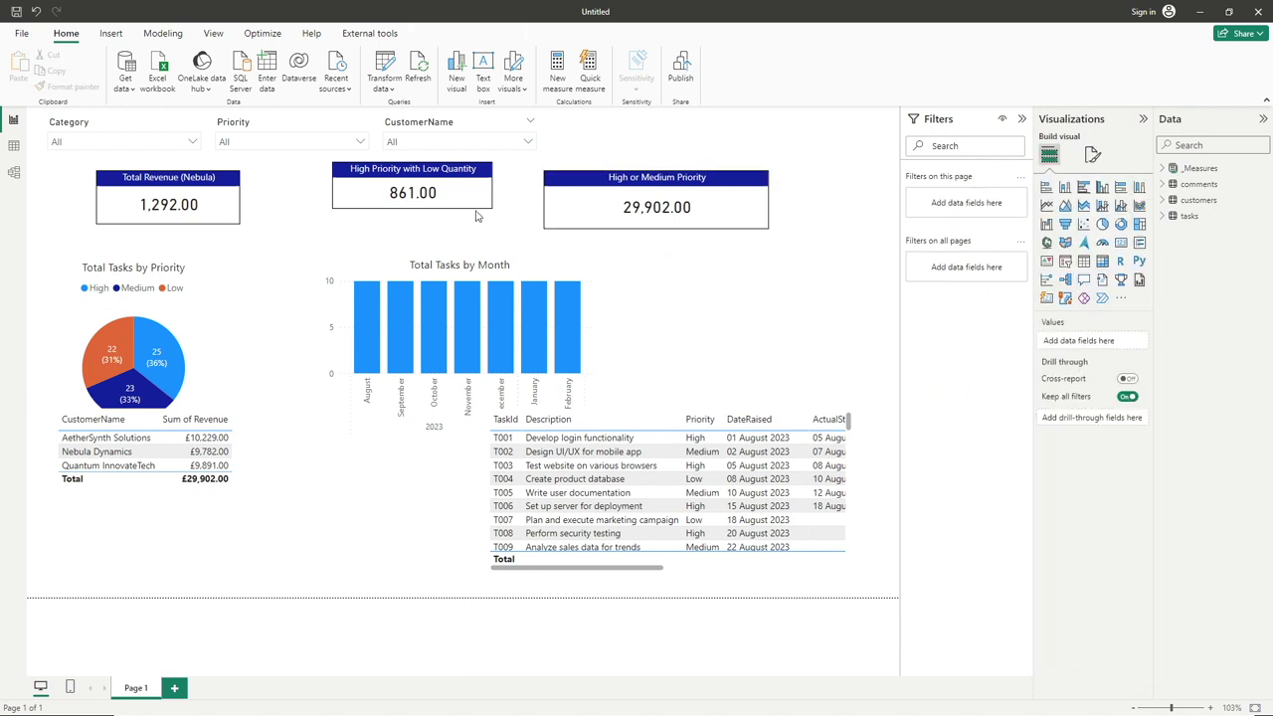
# Narrow the High Priority with Low Quantity card and check its size values.
pyautogui.click(388, 175)
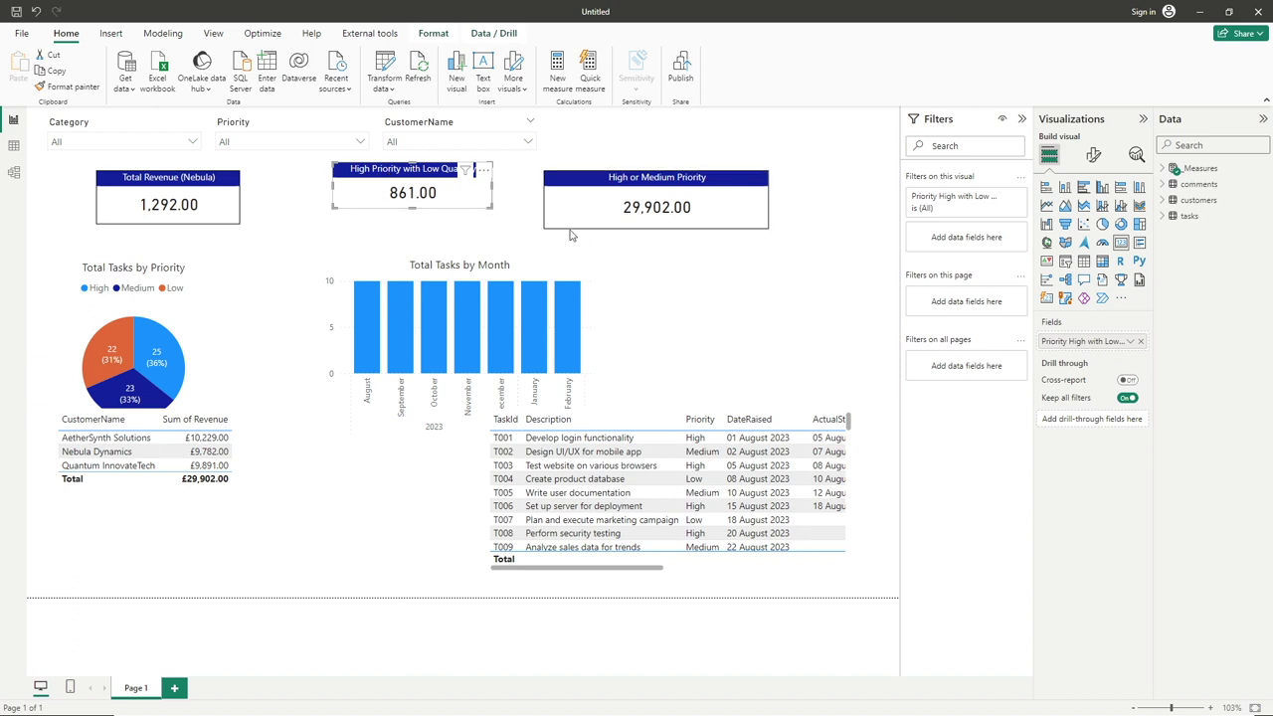
pyautogui.click(489, 220)
pyautogui.click(490, 189)
pyautogui.moveTo(491, 186); pyautogui.dragTo(476, 195)
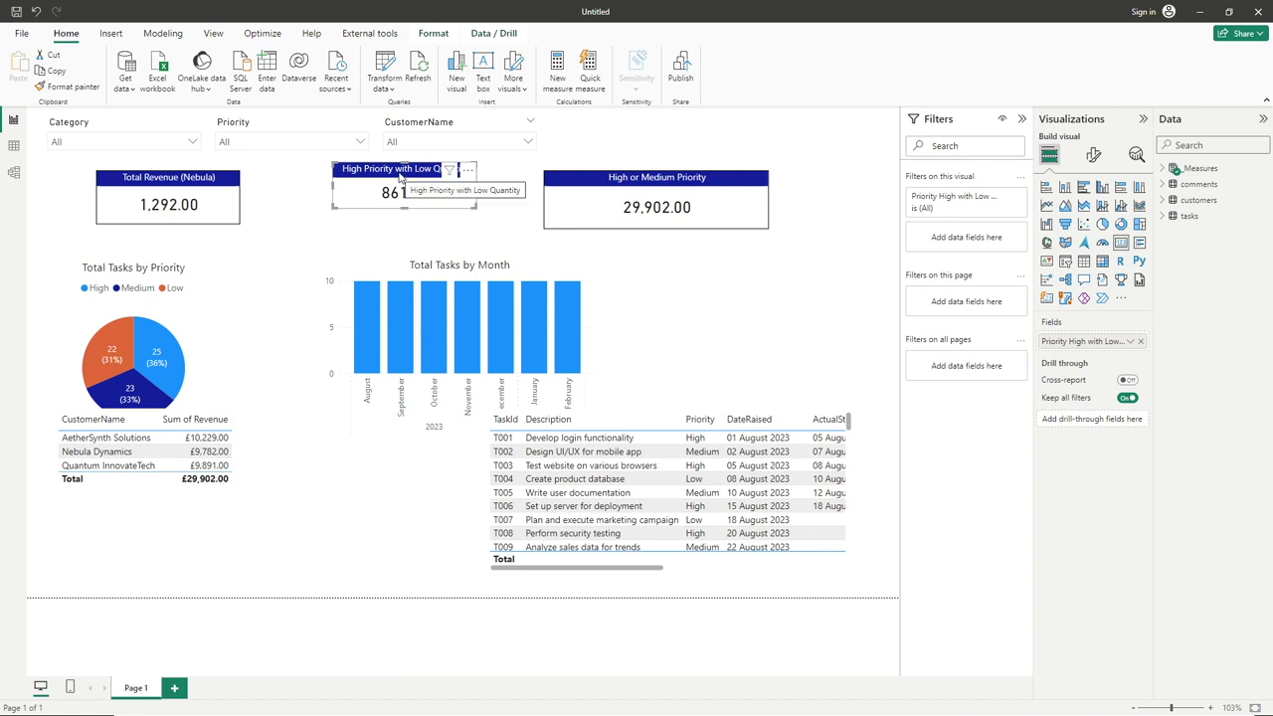
pyautogui.click(1094, 155)
pyautogui.click(1107, 216)
pyautogui.click(1081, 248)
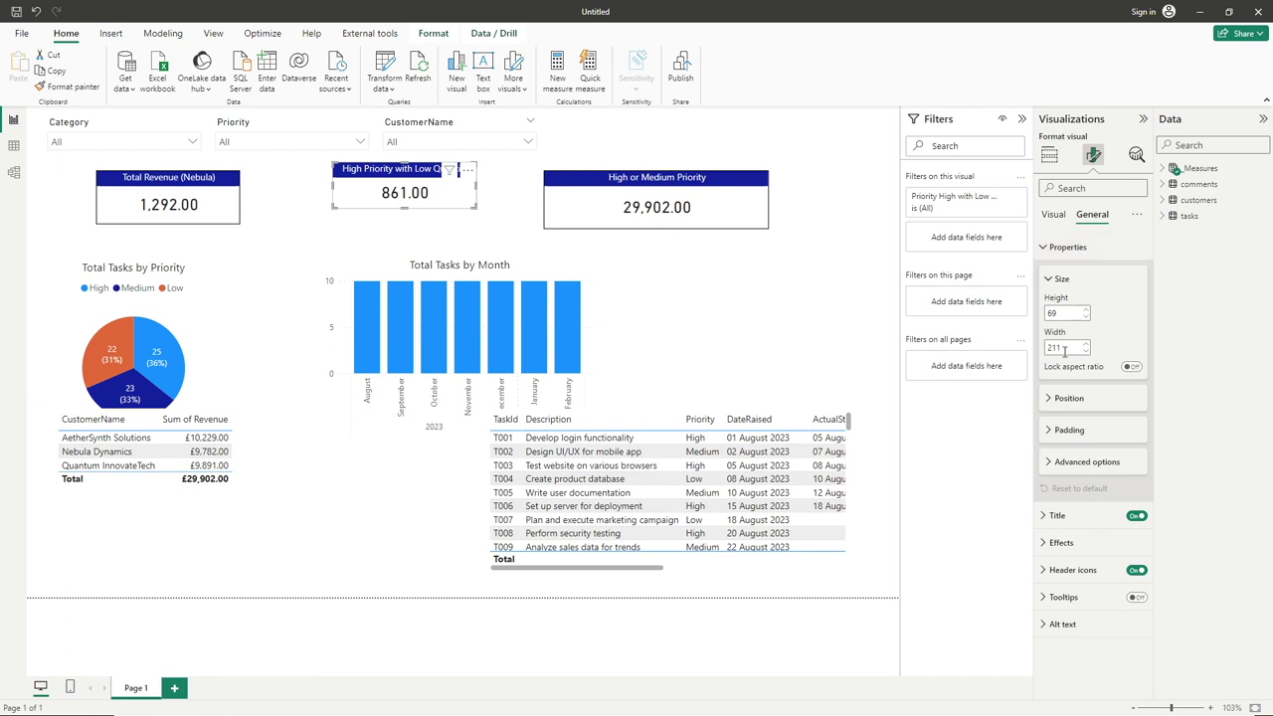
# Set the High or Medium Priority and Total Revenue cards to width 211.
pyautogui.click(628, 189)
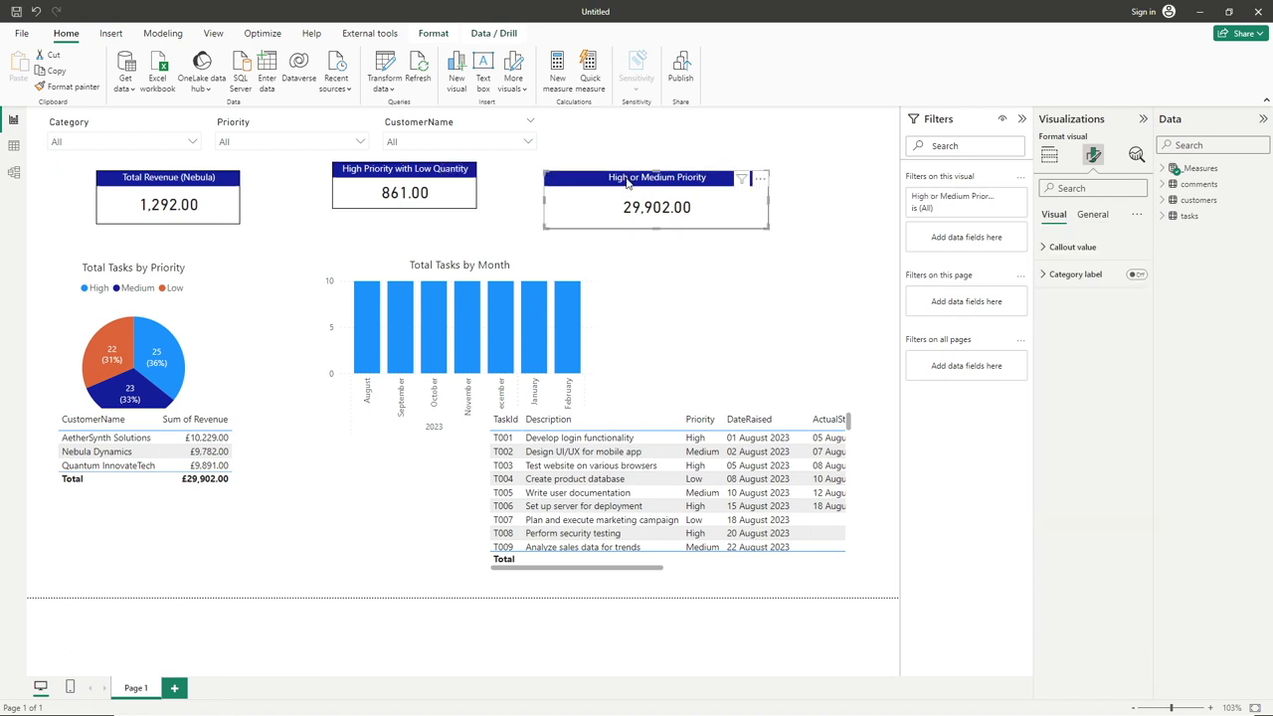
pyautogui.keyDown('ctrl'); pyautogui.click(165, 180); pyautogui.keyUp('ctrl')
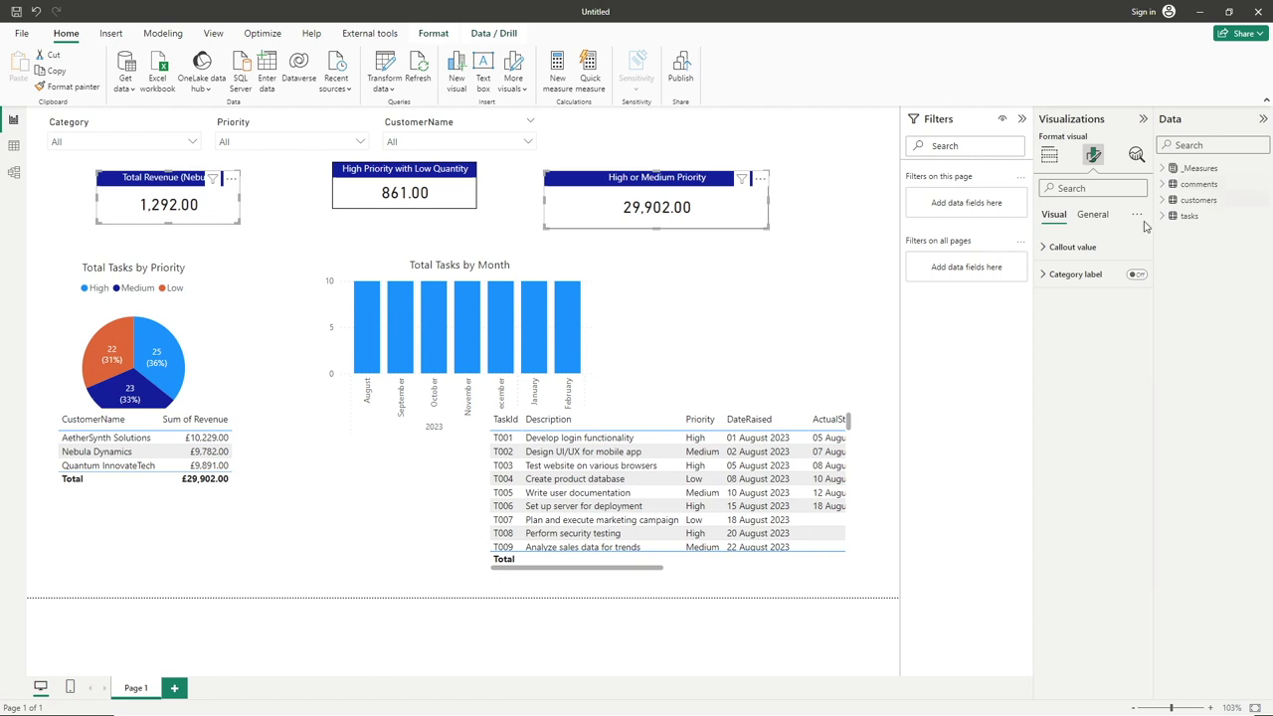
pyautogui.click(1107, 221)
pyautogui.click(1067, 347)
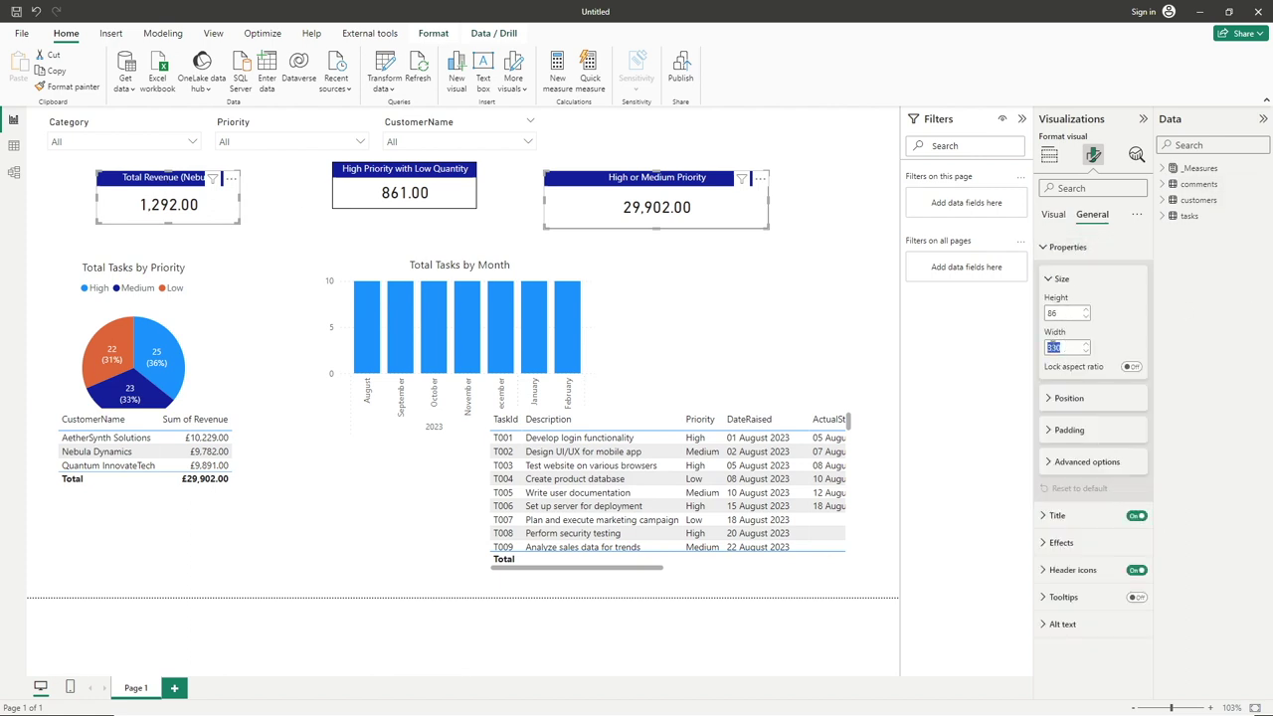
pyautogui.write('211')
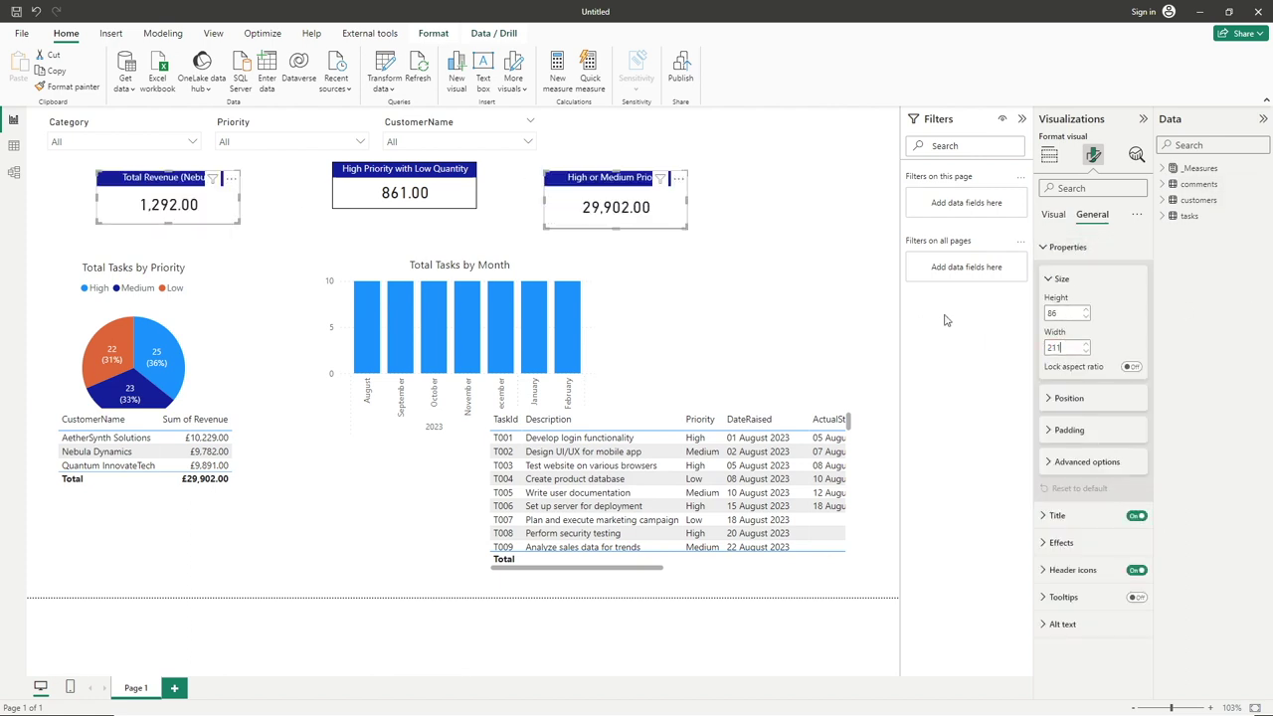
# Set the card height to 68 so all three cards match the middle card.
pyautogui.click(411, 175)
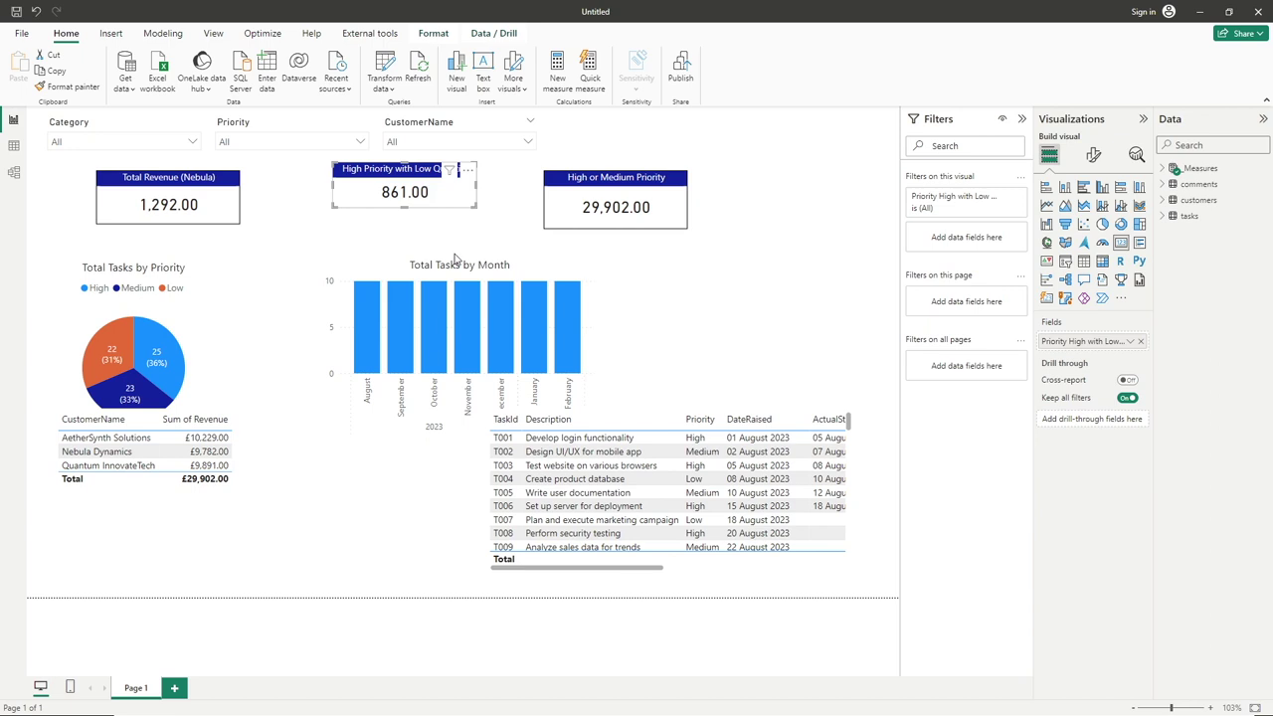
pyautogui.click(1093, 154)
pyautogui.click(1092, 214)
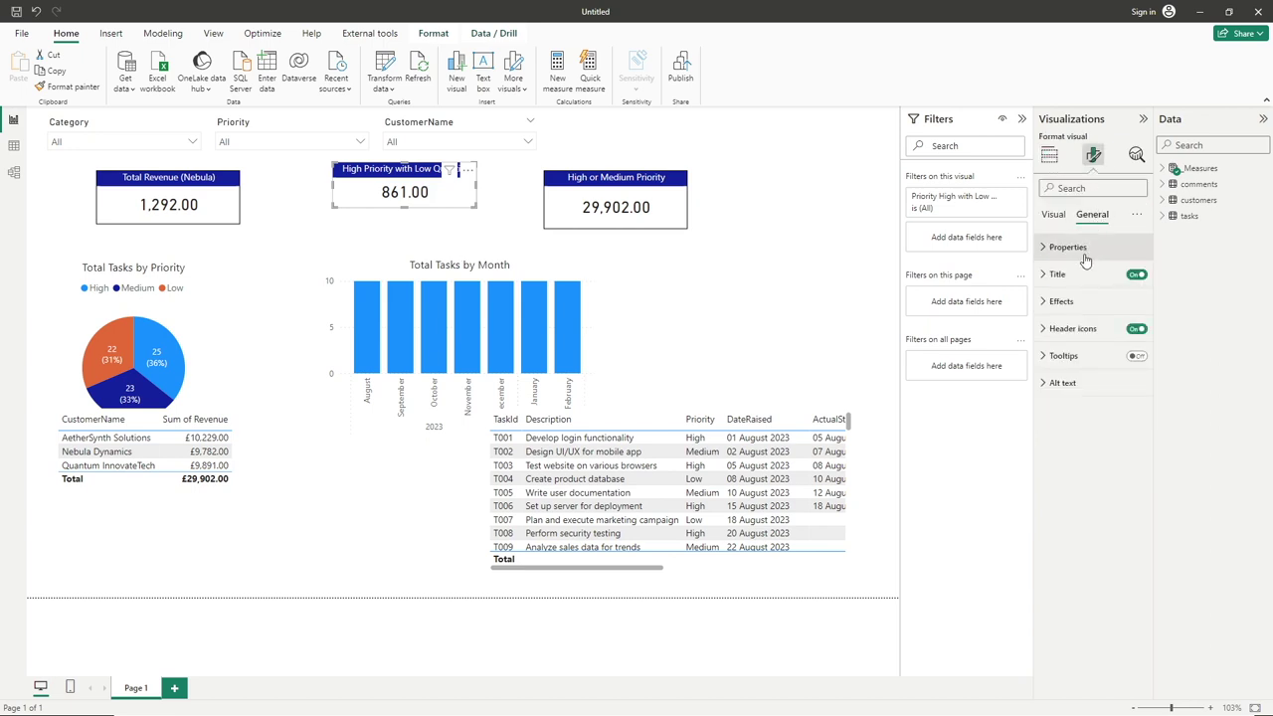
pyautogui.click(1085, 250)
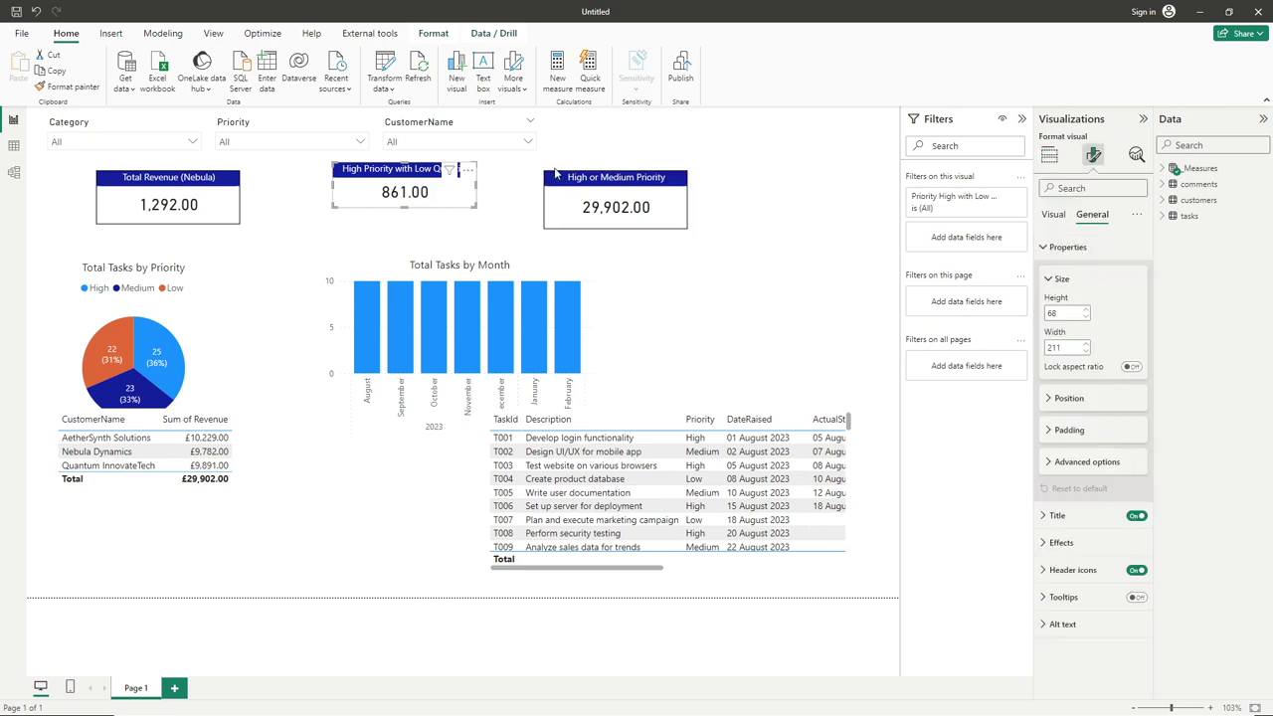
pyautogui.click(585, 179)
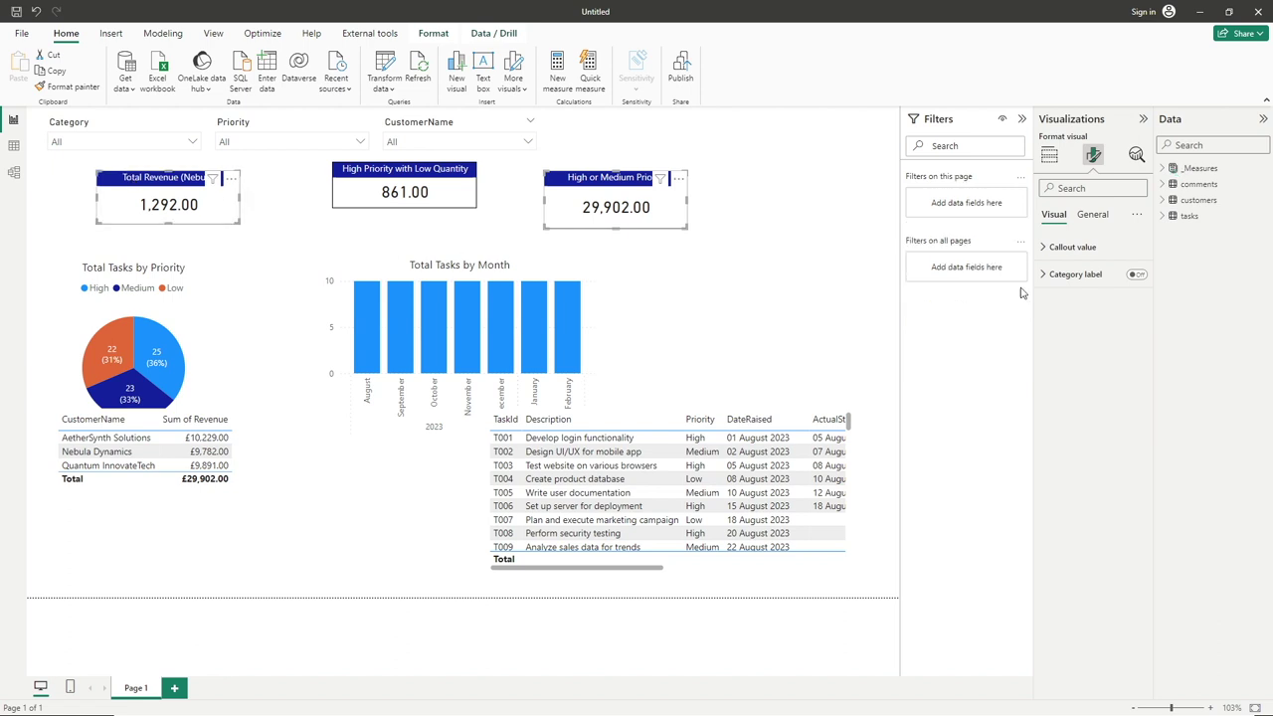
pyautogui.click(1092, 214)
pyautogui.doubleClick(1066, 314)
pyautogui.write('68')
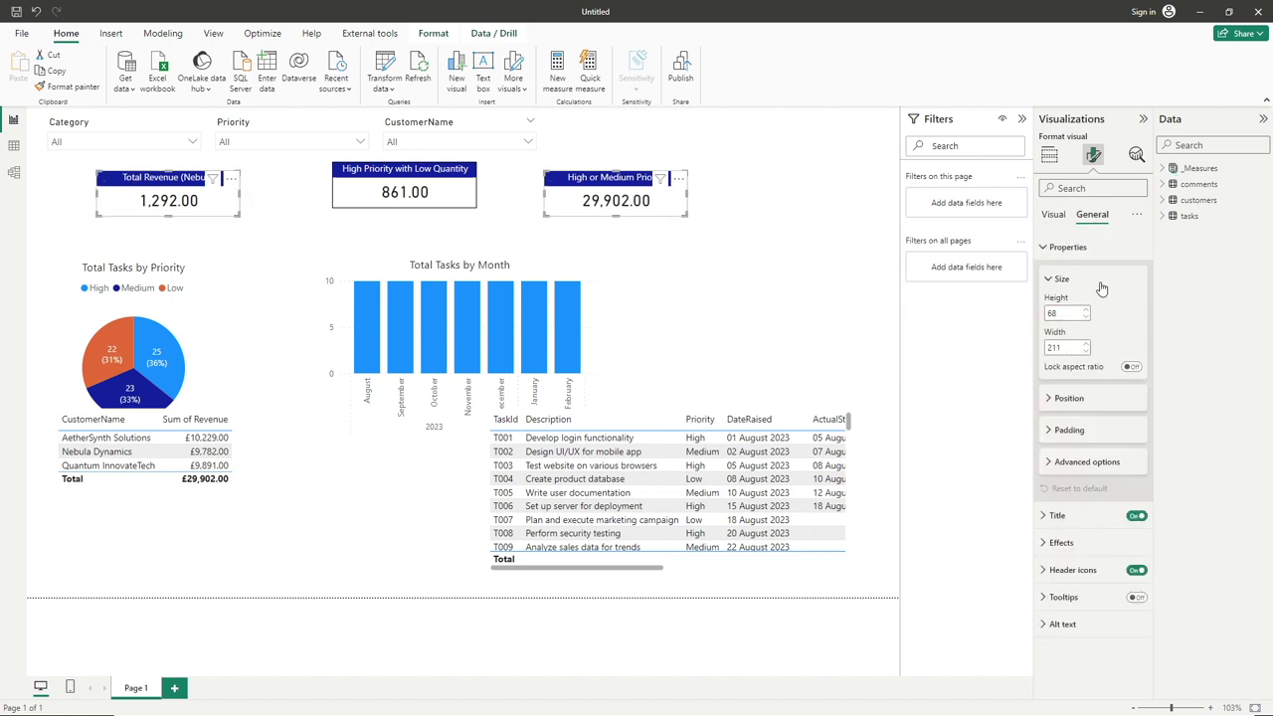
pyautogui.click(403, 197)
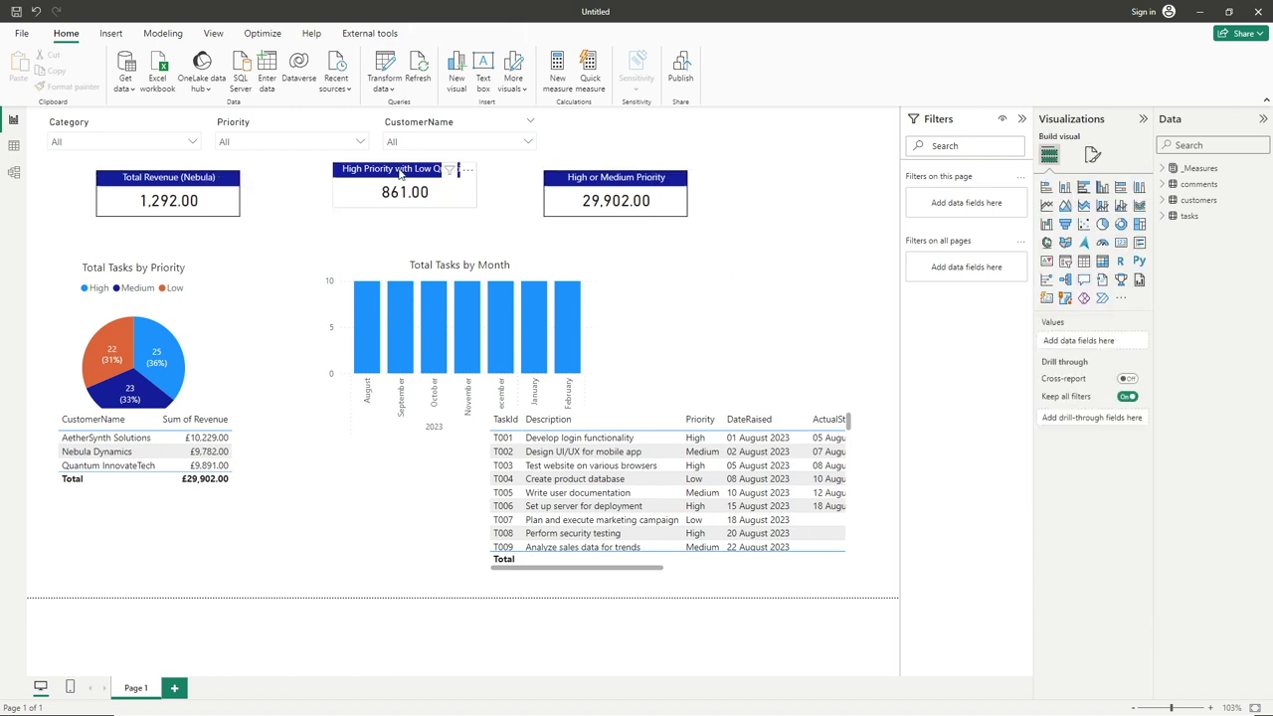
# Move the High Priority with Low Quantity card in line with the other cards.
pyautogui.moveTo(413, 177); pyautogui.dragTo(457, 185)
pyautogui.moveTo(456, 180); pyautogui.dragTo(456, 183)
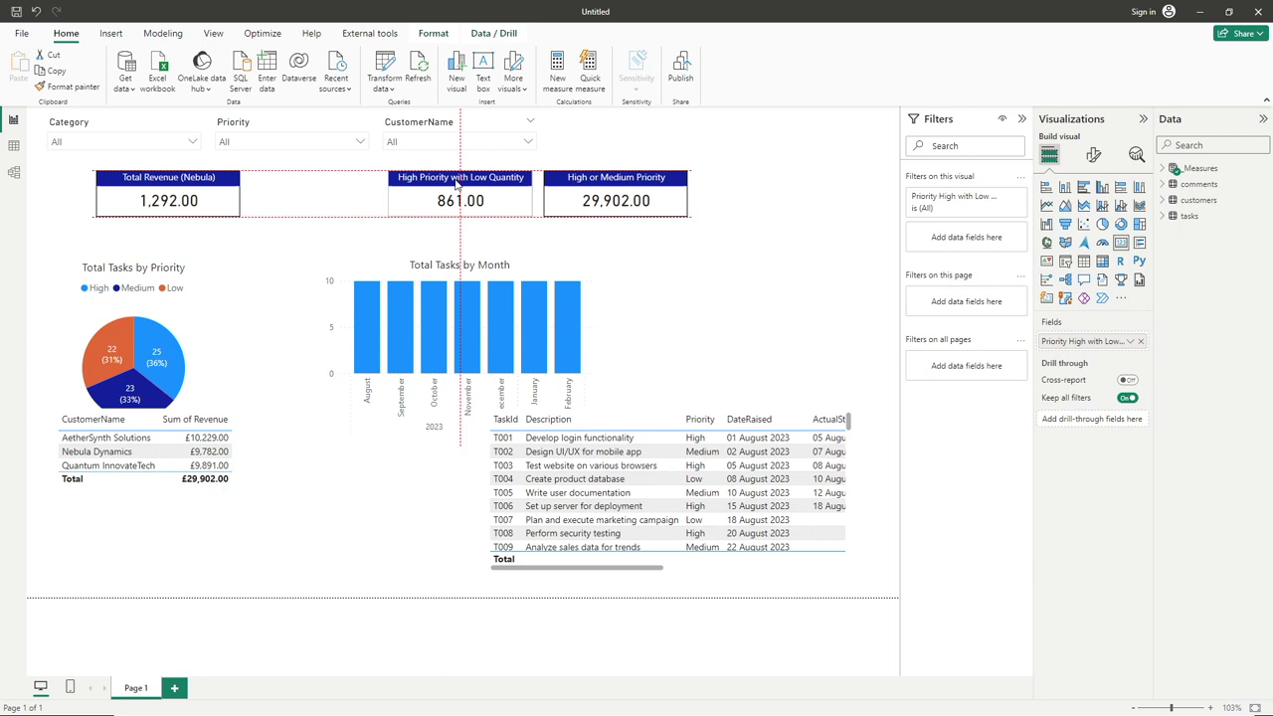
pyautogui.moveTo(456, 184); pyautogui.dragTo(460, 183)
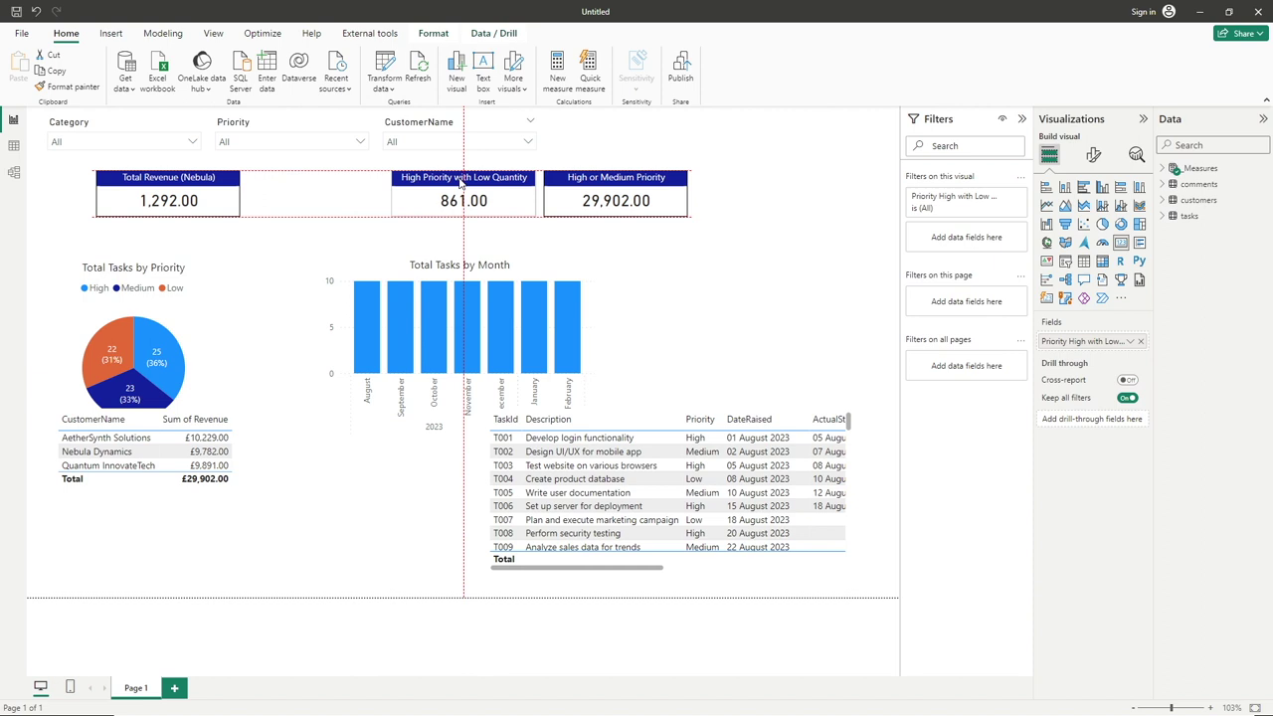
pyautogui.moveTo(461, 183); pyautogui.dragTo(461, 182)
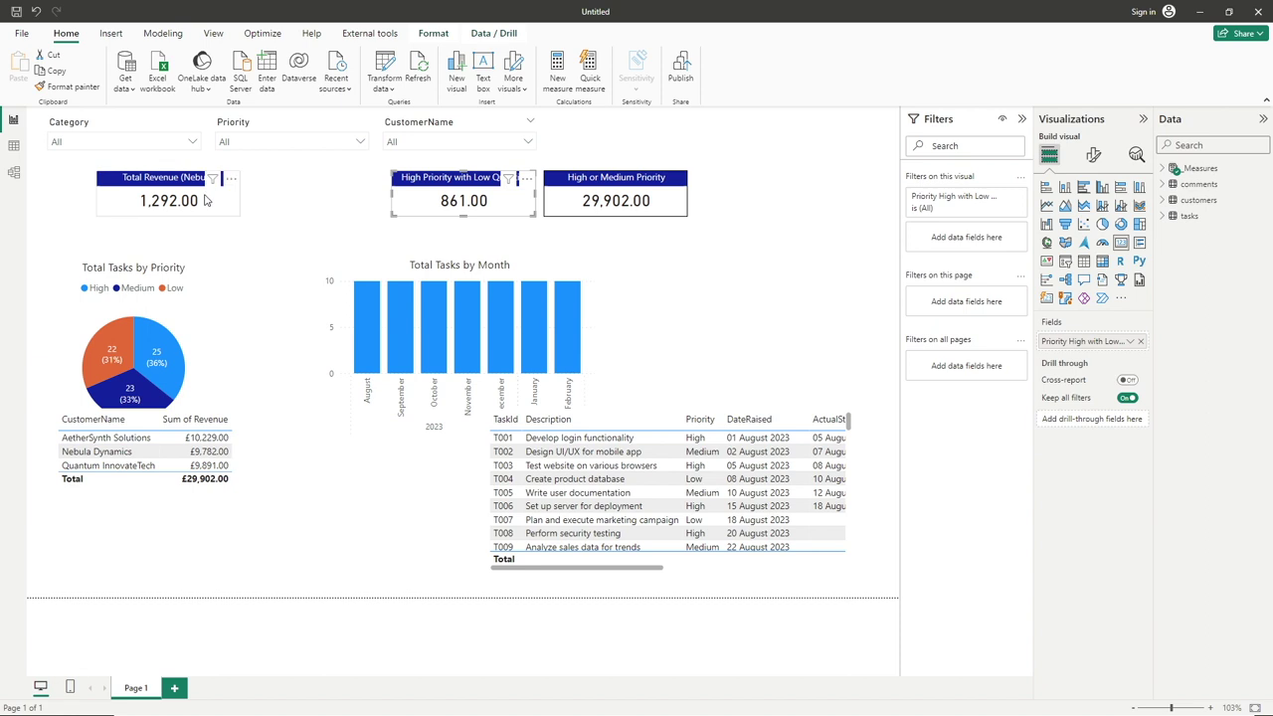
# Shift the Total Revenue and High or Medium Priority cards right, then marquee-select all three cards.
pyautogui.moveTo(147, 185); pyautogui.dragTo(293, 182)
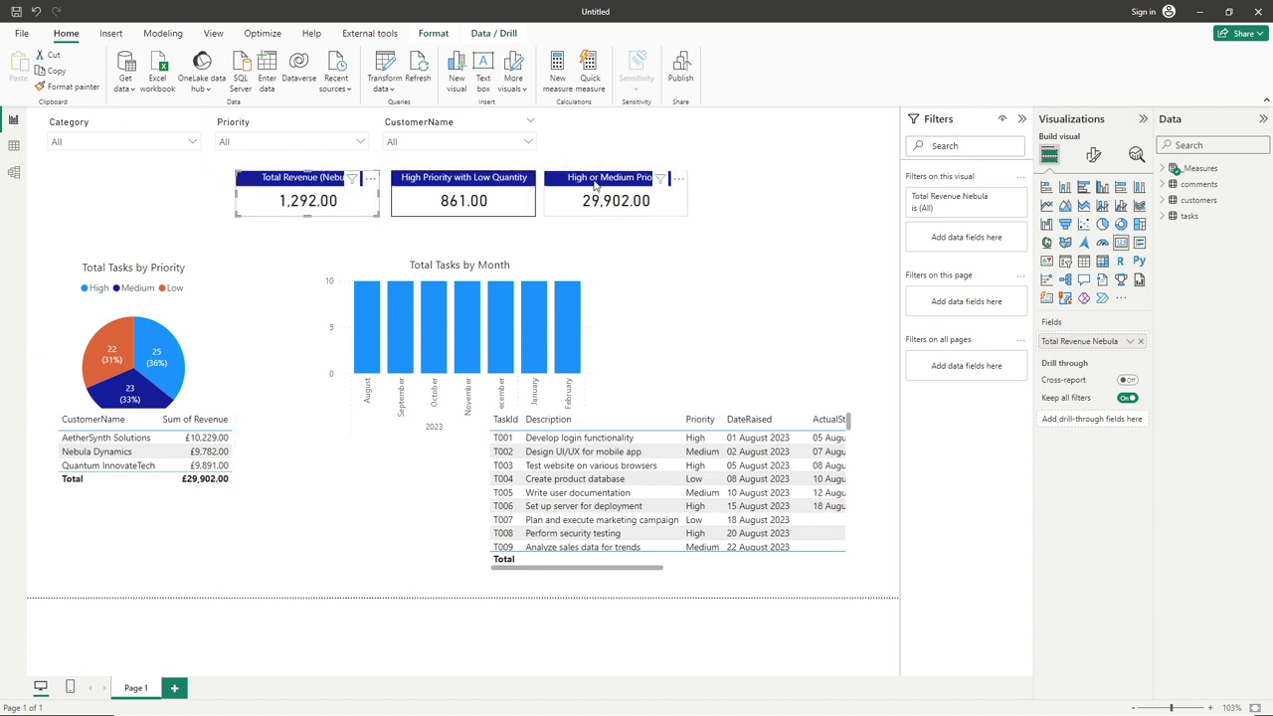
pyautogui.moveTo(597, 182); pyautogui.dragTo(600, 182)
pyautogui.click(739, 249)
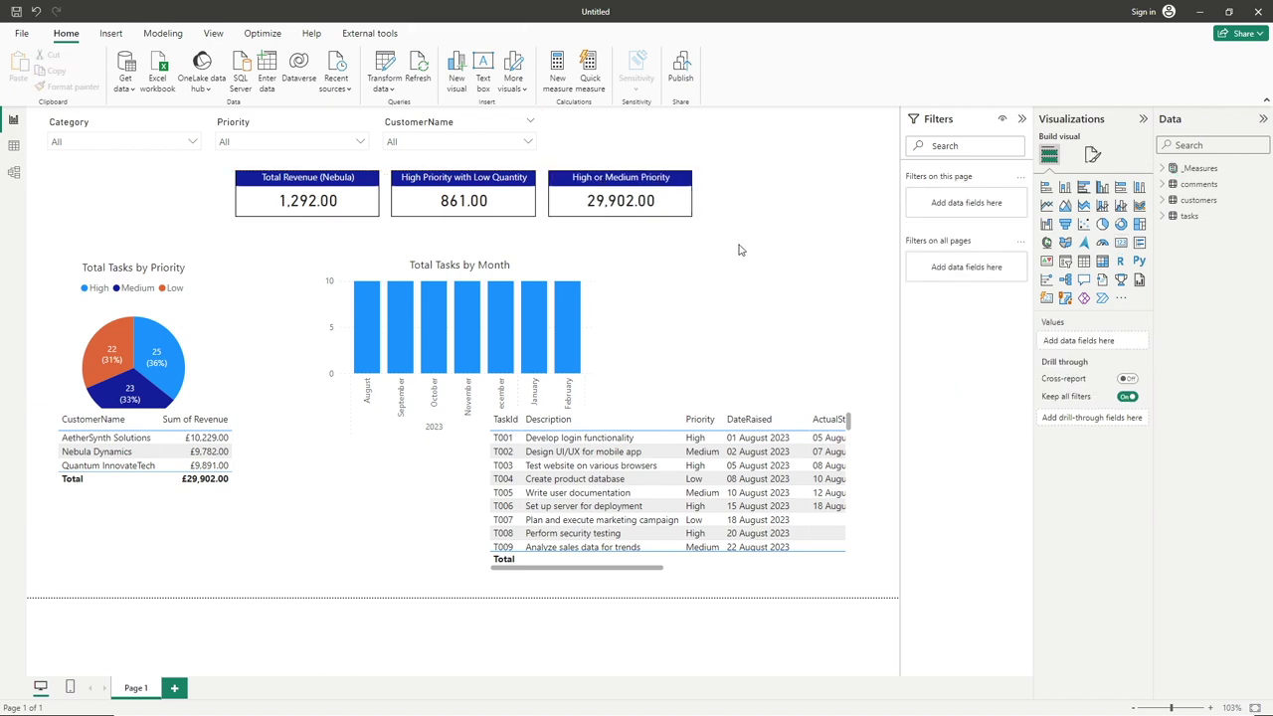
pyautogui.moveTo(741, 242); pyautogui.dragTo(204, 159)
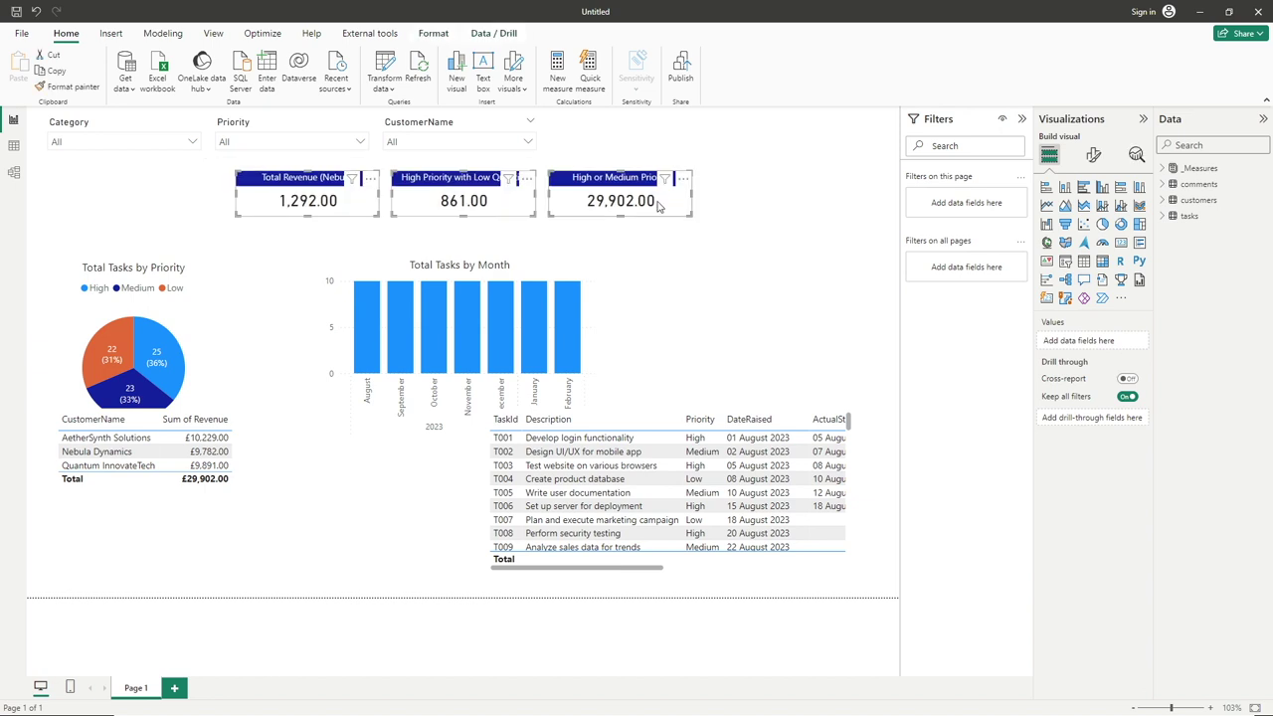
# Distribute the three KPI cards horizontally using Format > Align.
pyautogui.click(434, 33)
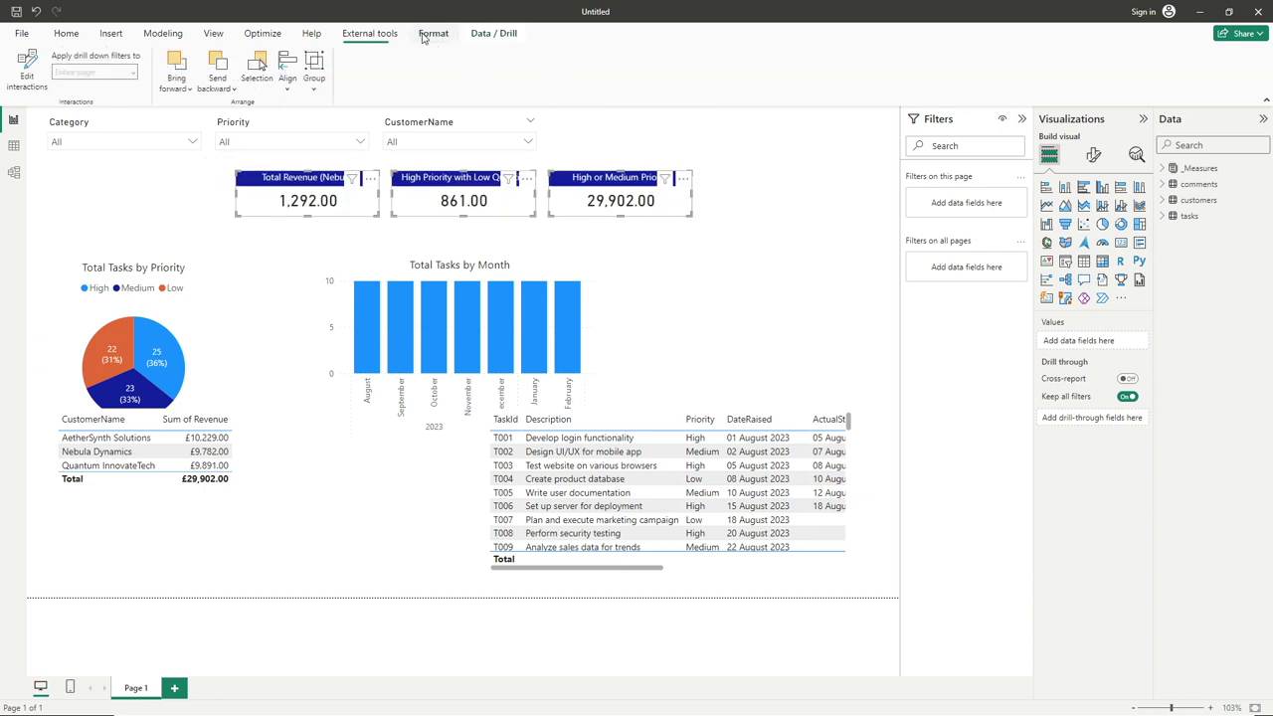
pyautogui.click(289, 90)
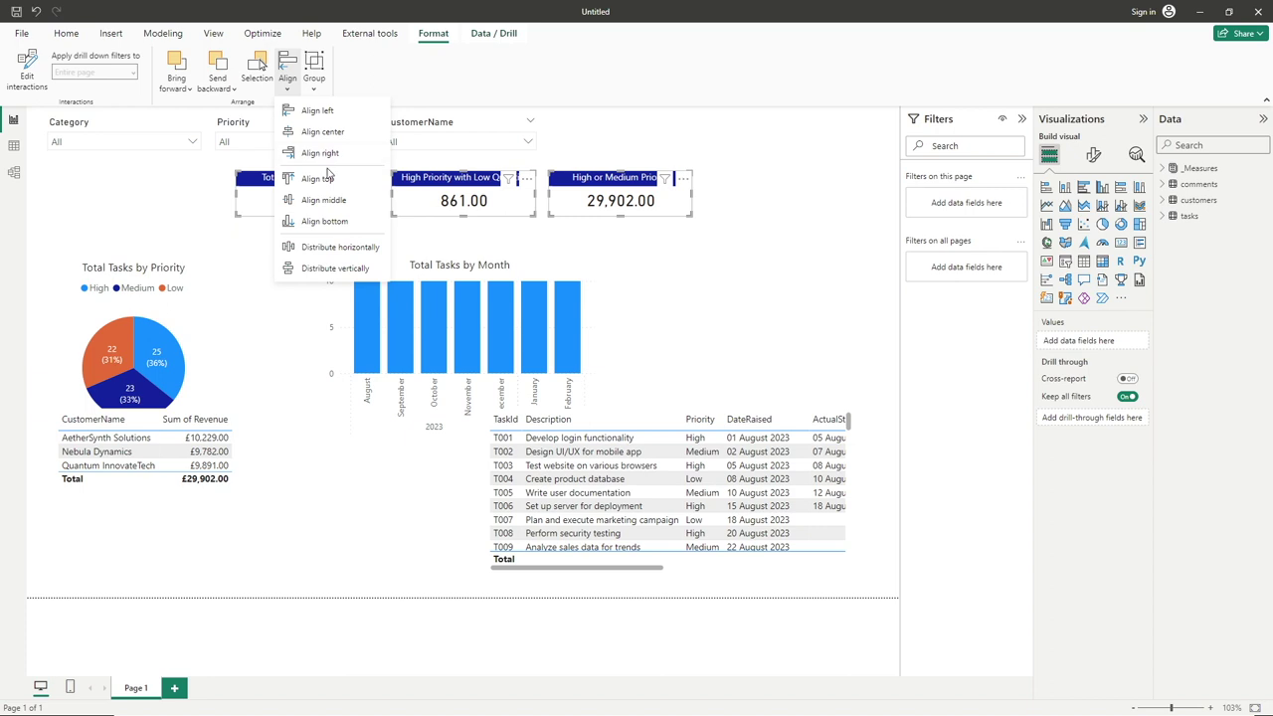
pyautogui.click(342, 248)
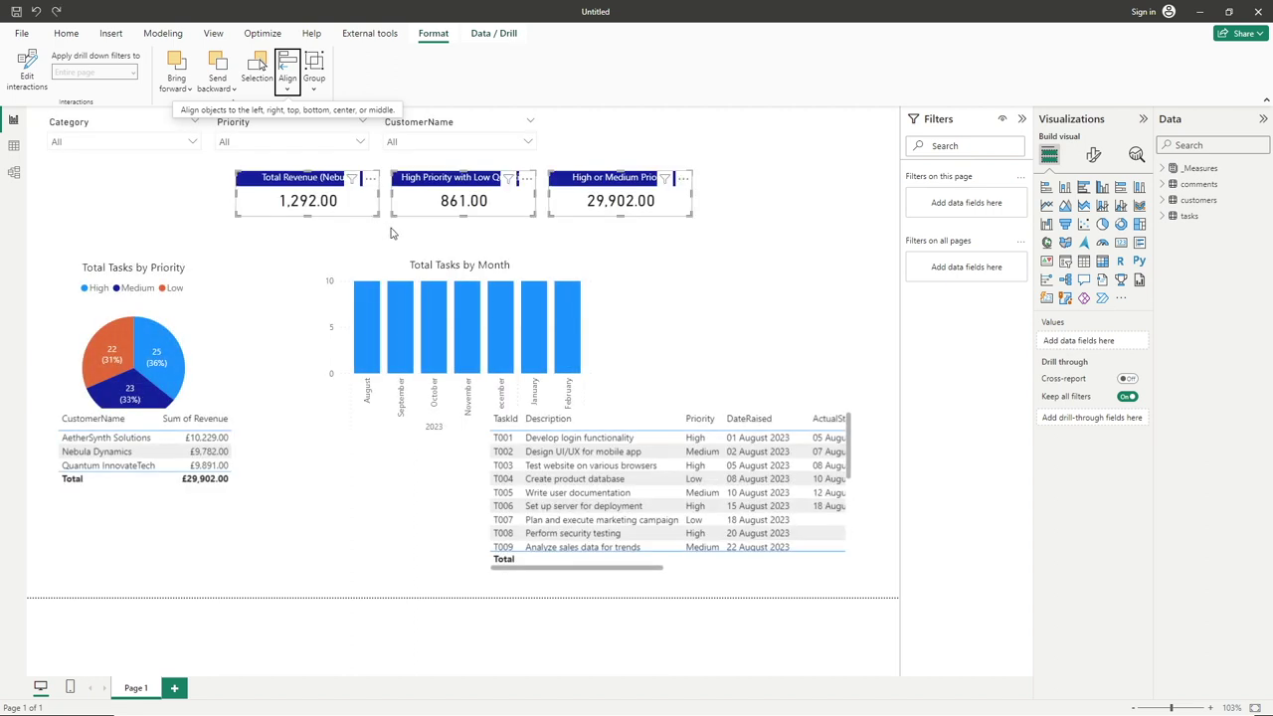
pyautogui.click(394, 234)
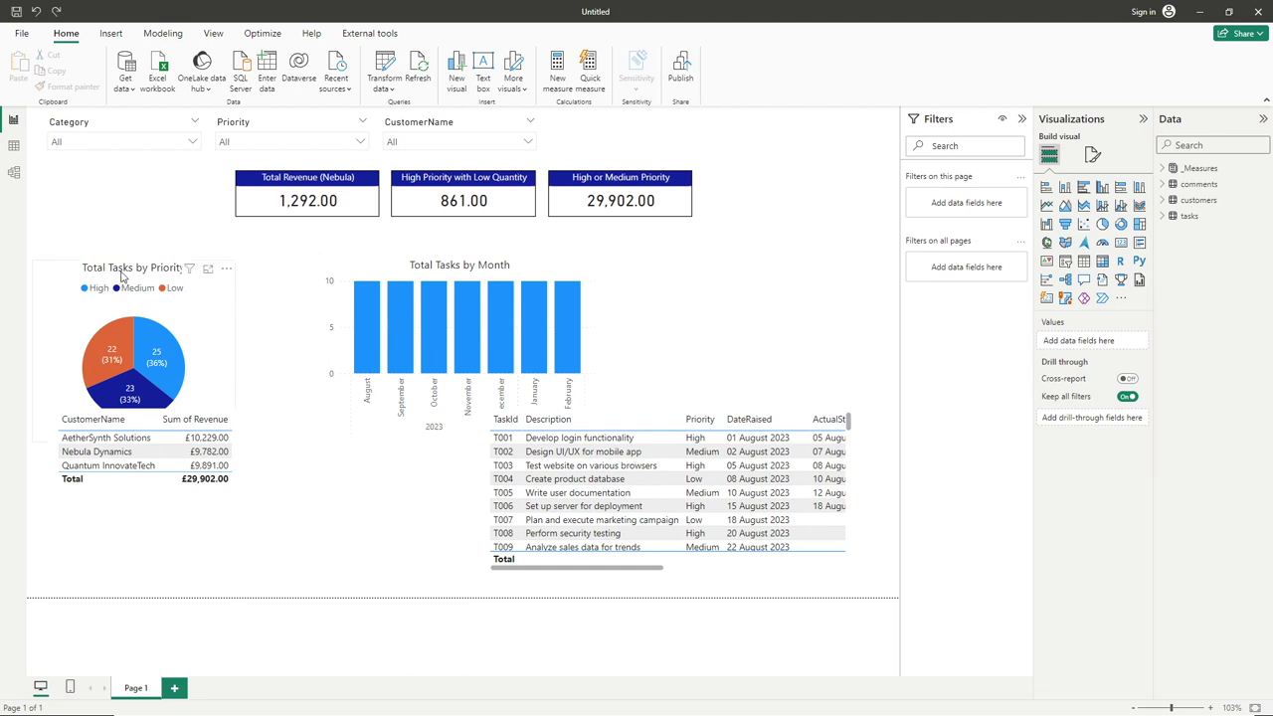
# Move the pie chart and bar chart up beneath the card row.
pyautogui.moveTo(140, 277); pyautogui.dragTo(143, 242)
pyautogui.moveTo(459, 273); pyautogui.dragTo(452, 250)
pyautogui.click(619, 288)
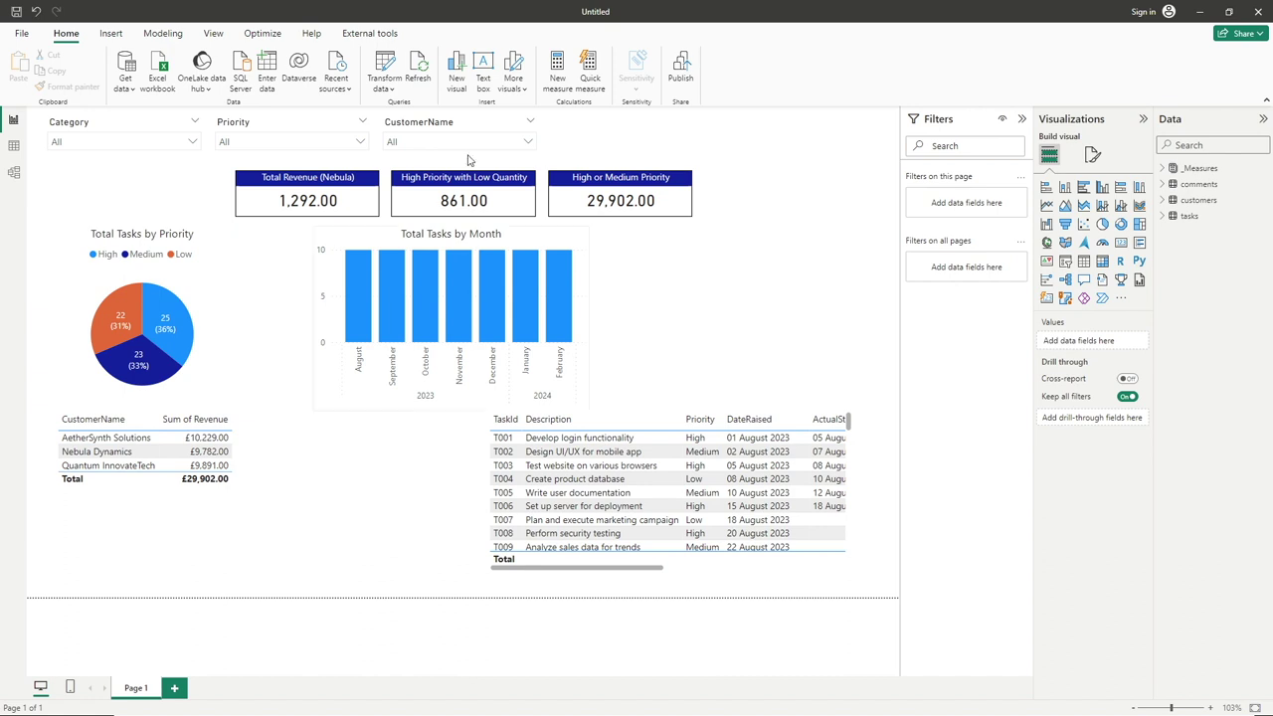
# Set the Category, Priority and CustomerName slicers' header font to Segoe UI, size 10.
pyautogui.click(117, 125)
pyautogui.keyDown('ctrl'); pyautogui.click(276, 130); pyautogui.keyUp('ctrl')
pyautogui.keyDown('ctrl'); pyautogui.click(457, 127); pyautogui.keyUp('ctrl')
pyautogui.click(1094, 155)
pyautogui.click(1091, 213)
pyautogui.click(1082, 289)
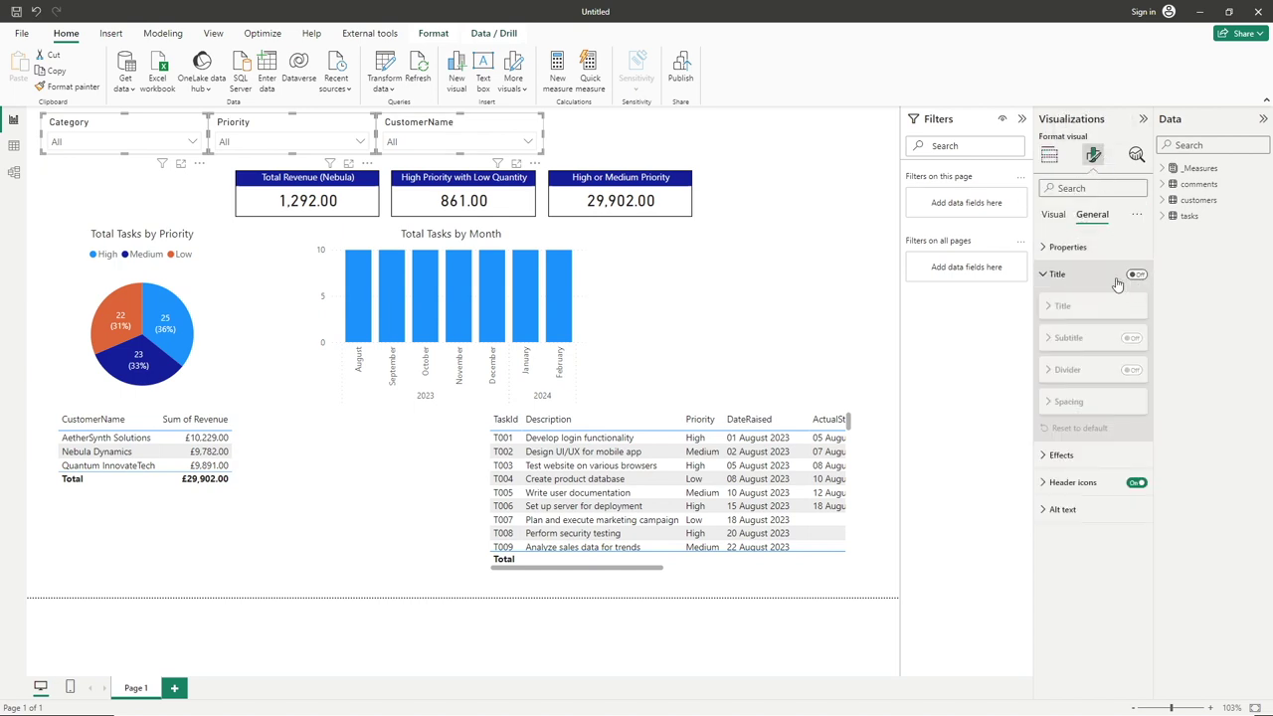
pyautogui.click(1084, 275)
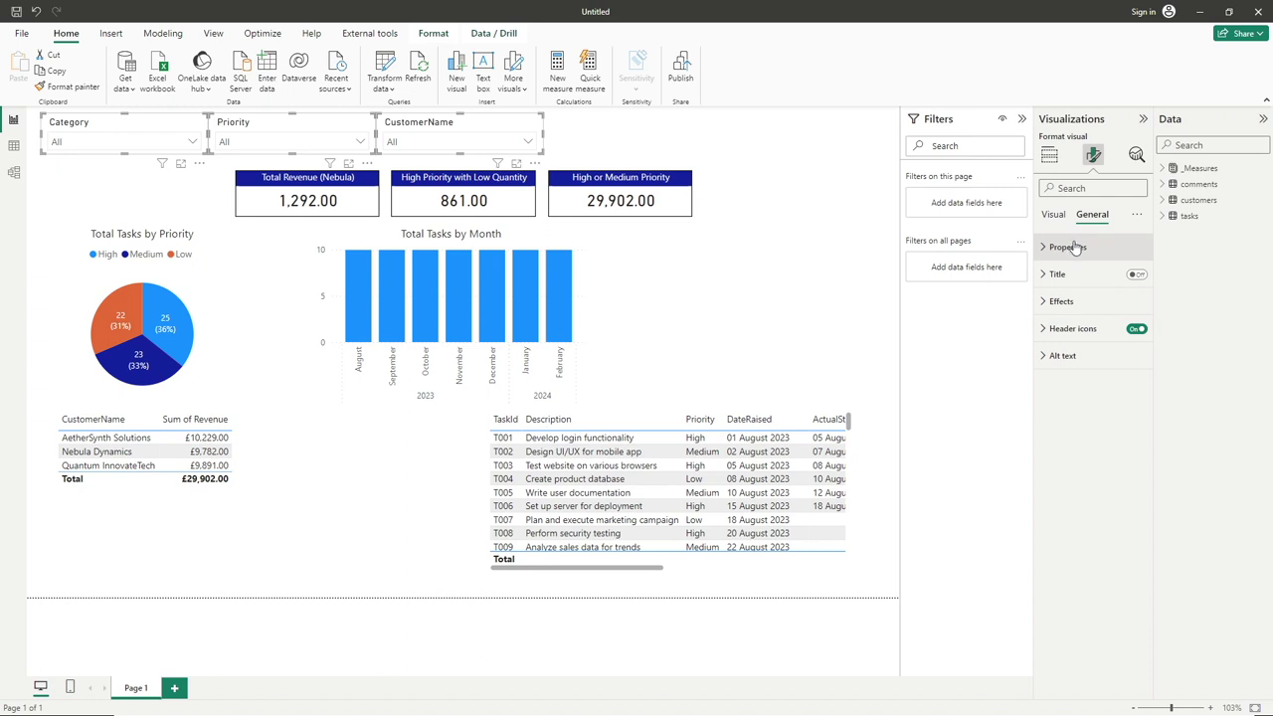
pyautogui.click(1054, 217)
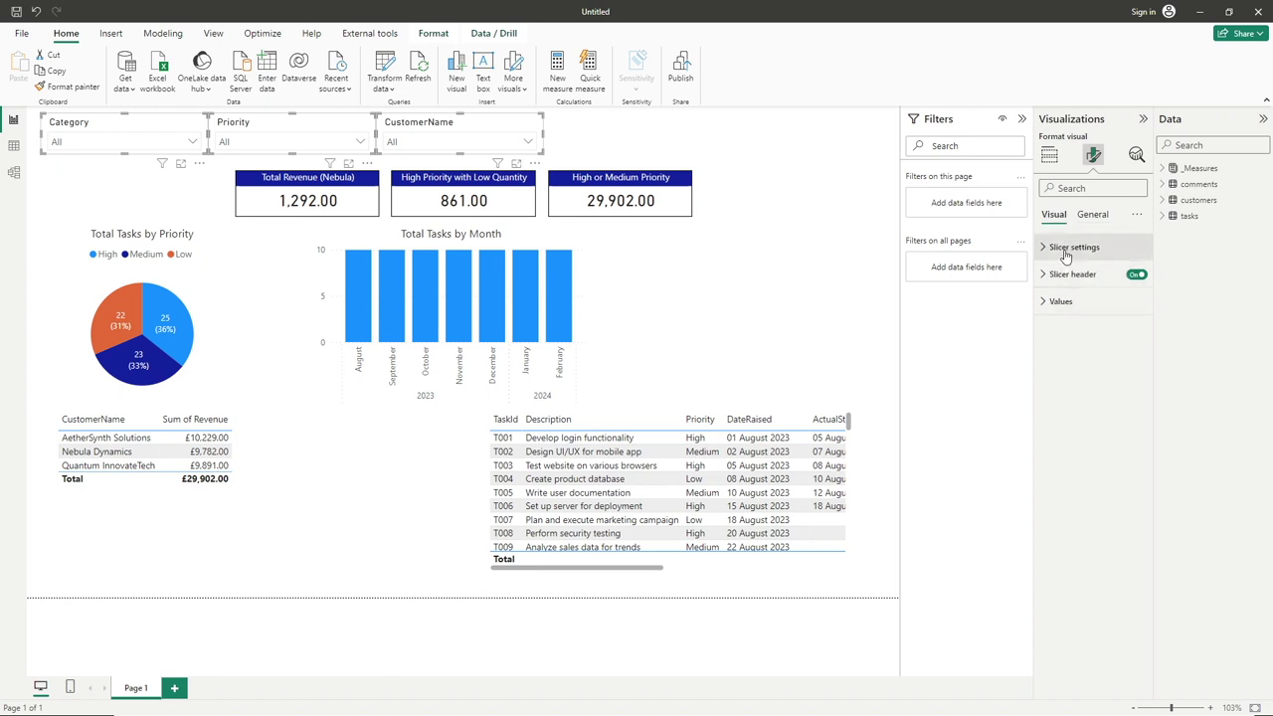
pyautogui.click(1071, 277)
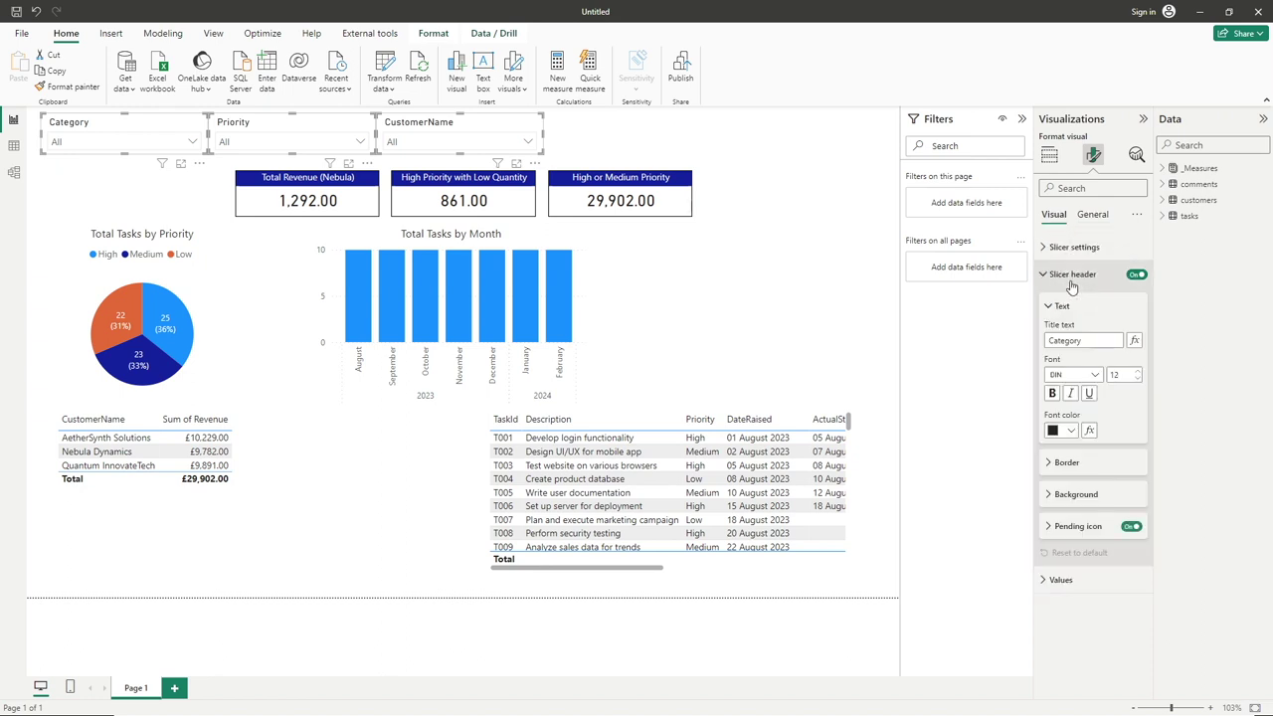
pyautogui.click(1082, 375)
pyautogui.scroll(-3, 1092, 488)
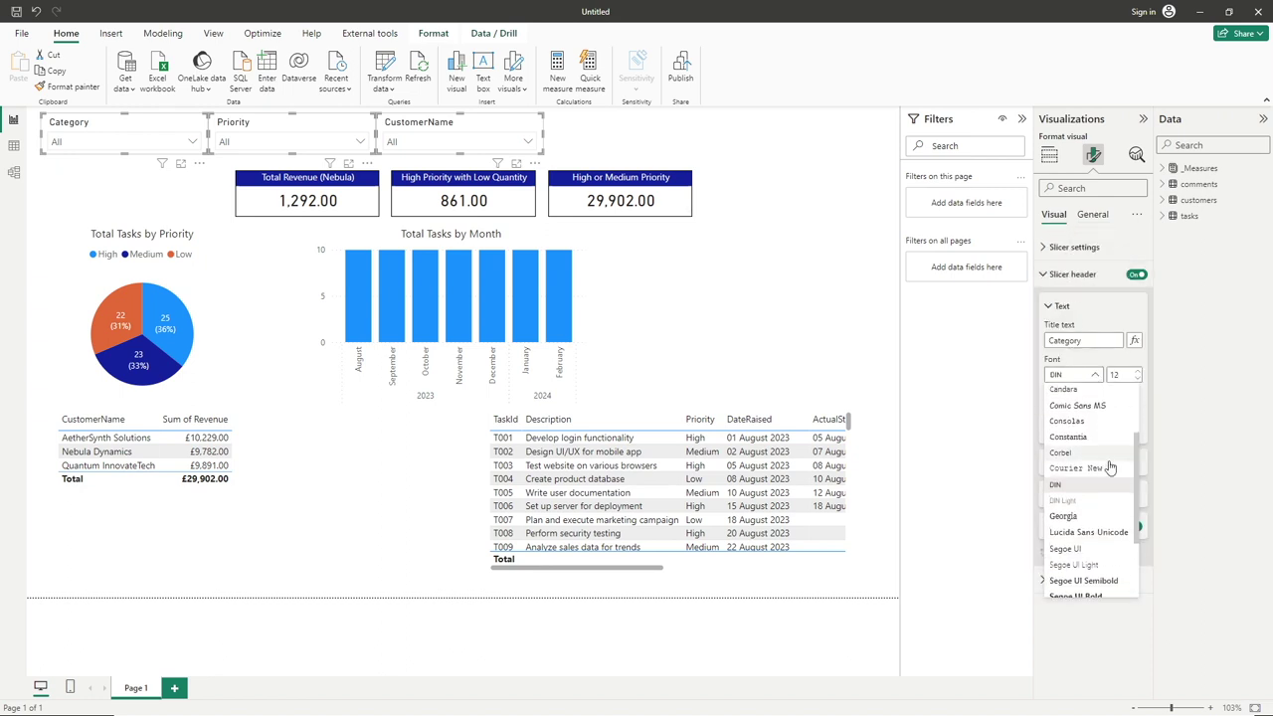
pyautogui.click(1091, 549)
pyautogui.click(1138, 379)
pyautogui.click(1138, 379)
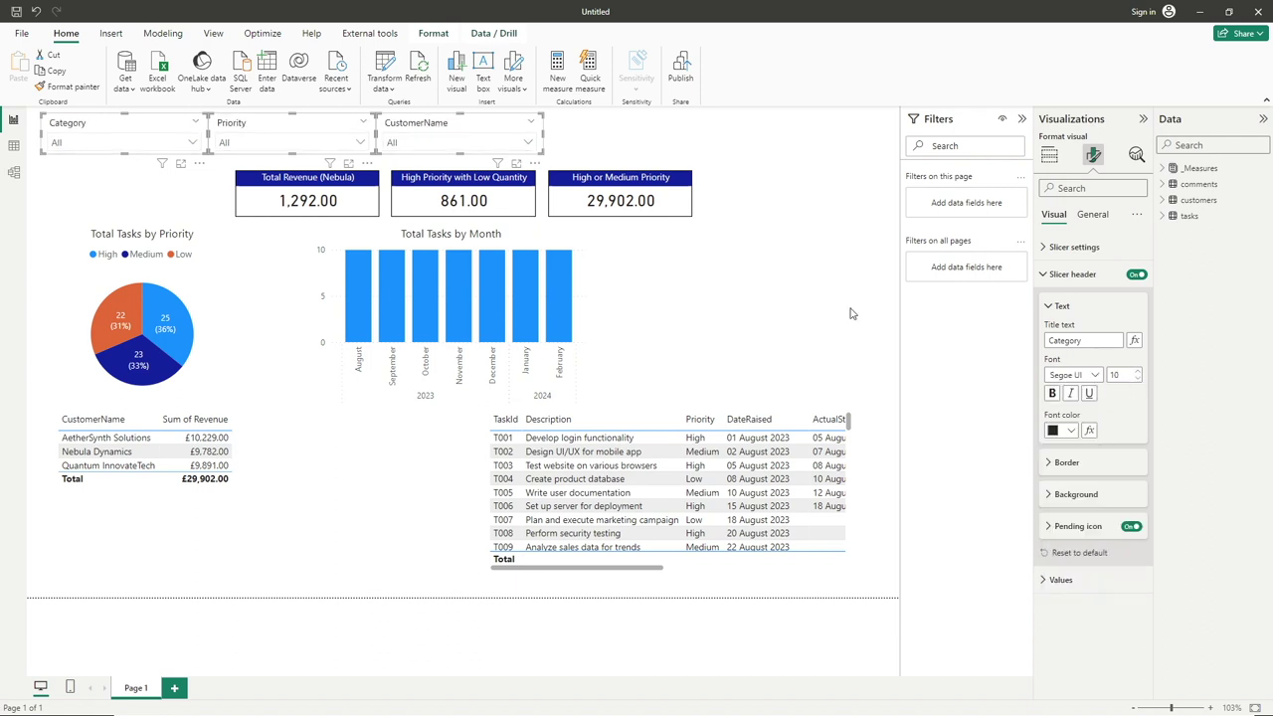
# Reduce the slicers' values font size to 9.
pyautogui.click(1062, 307)
pyautogui.click(1070, 279)
pyautogui.click(1062, 303)
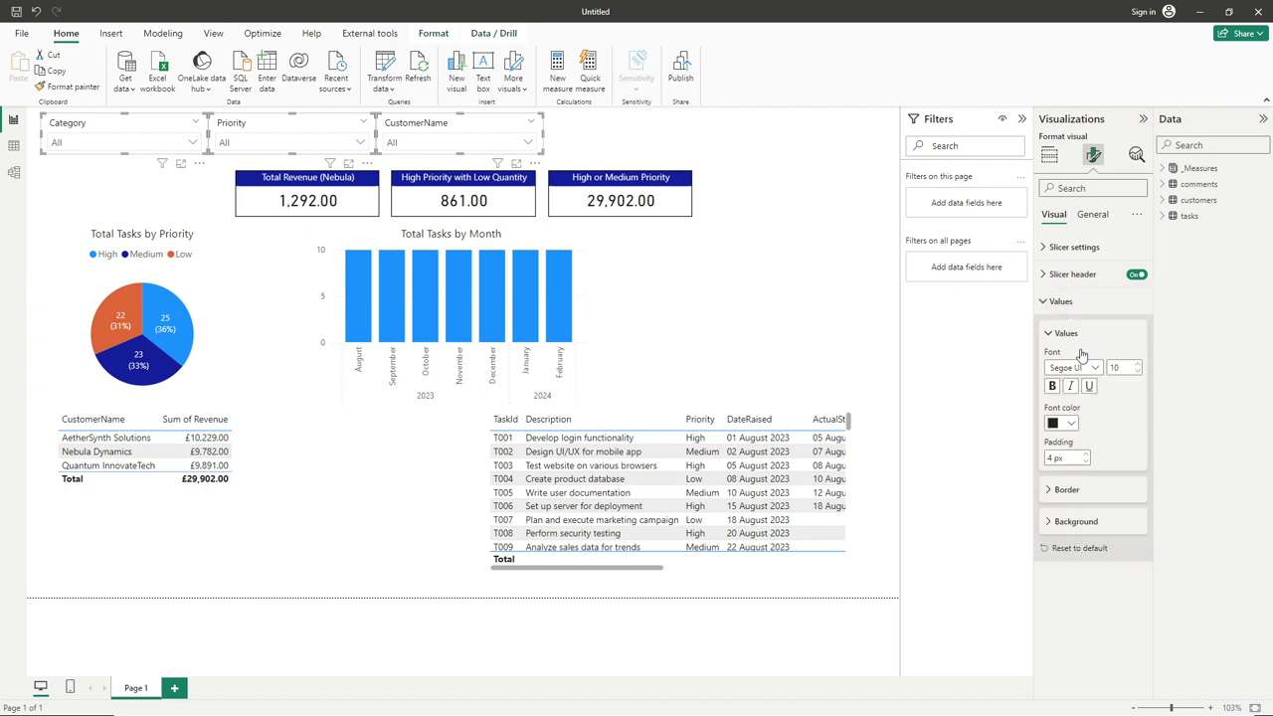
pyautogui.click(1138, 372)
pyautogui.click(766, 319)
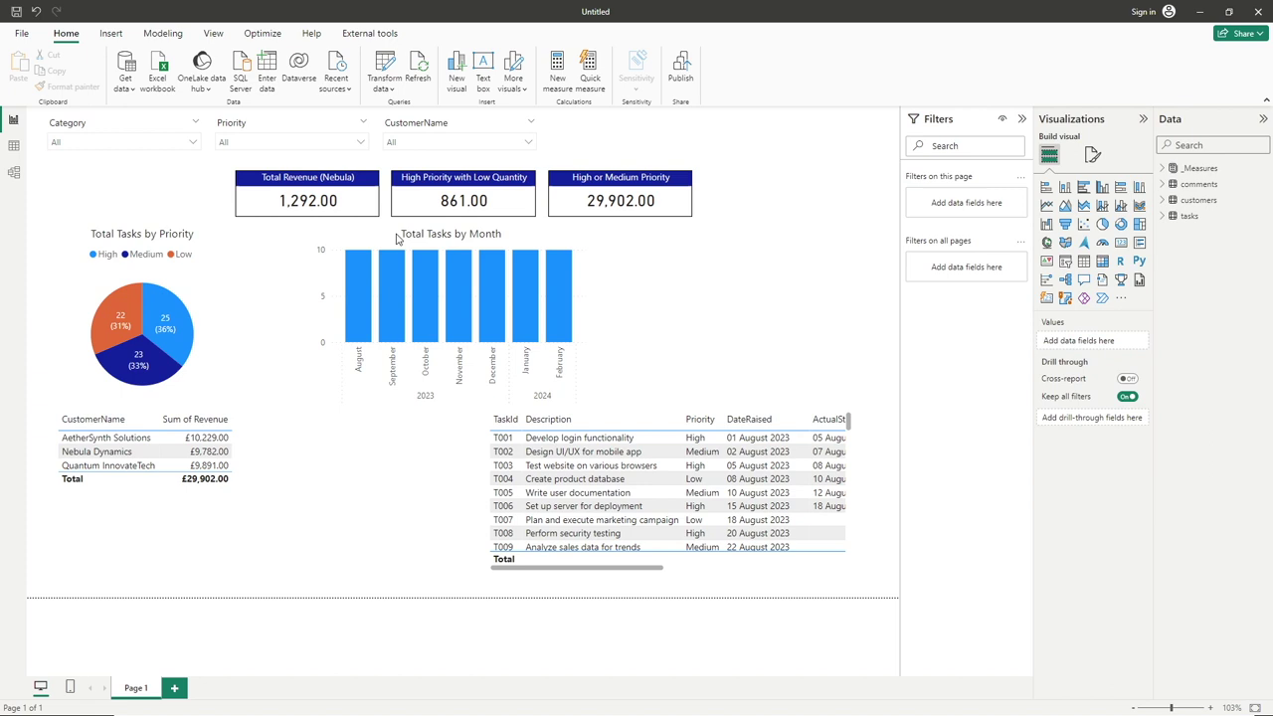
pyautogui.click(100, 125)
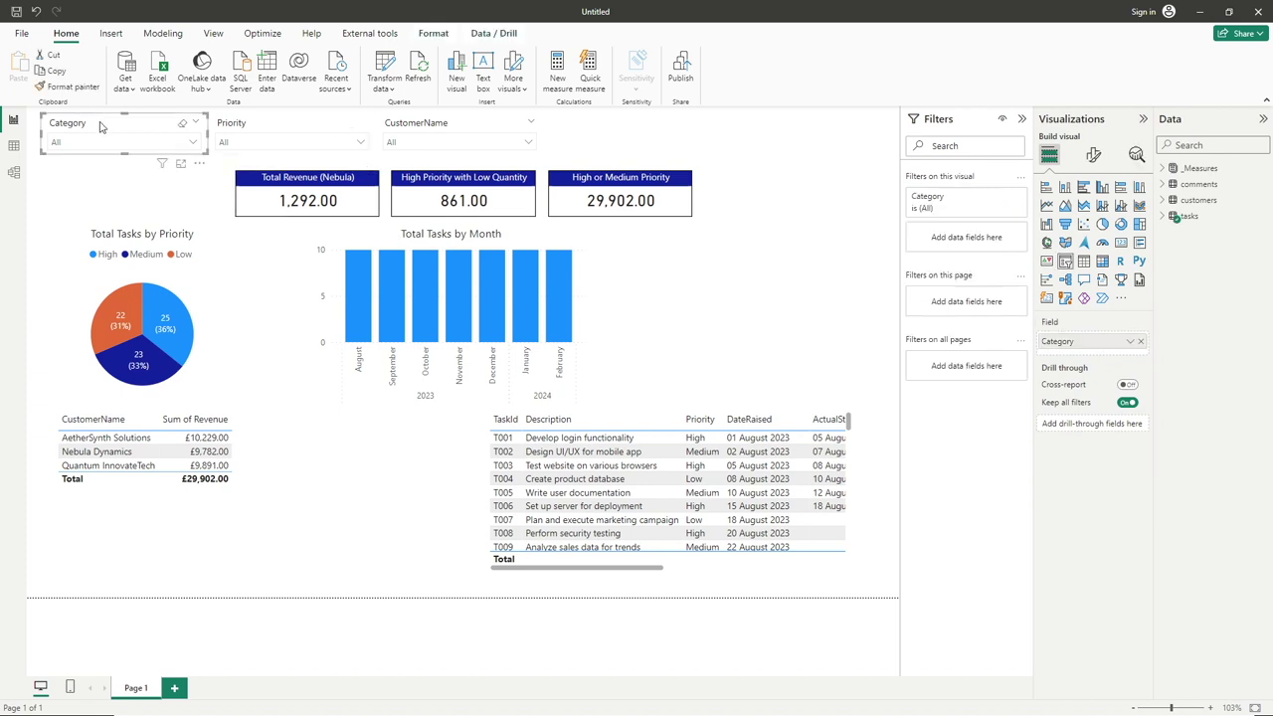
pyautogui.click(117, 171)
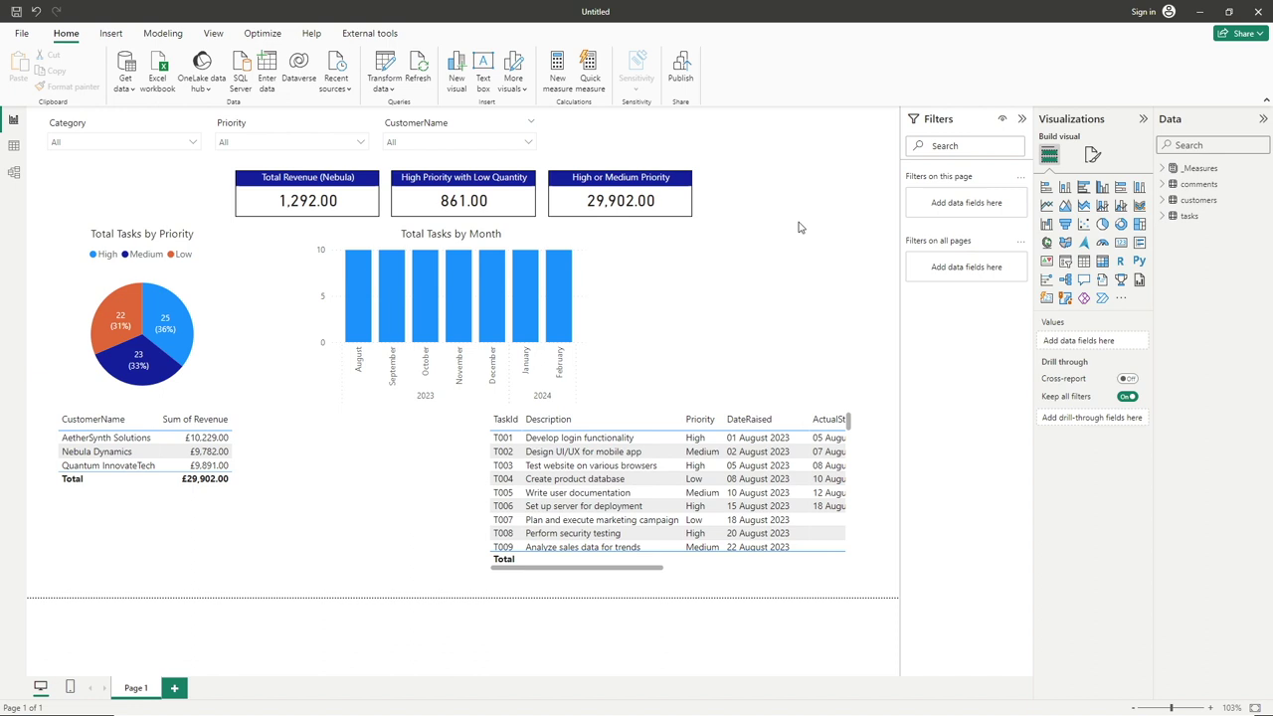
# Pick light grey as the canvas background colour.
pyautogui.click(1093, 157)
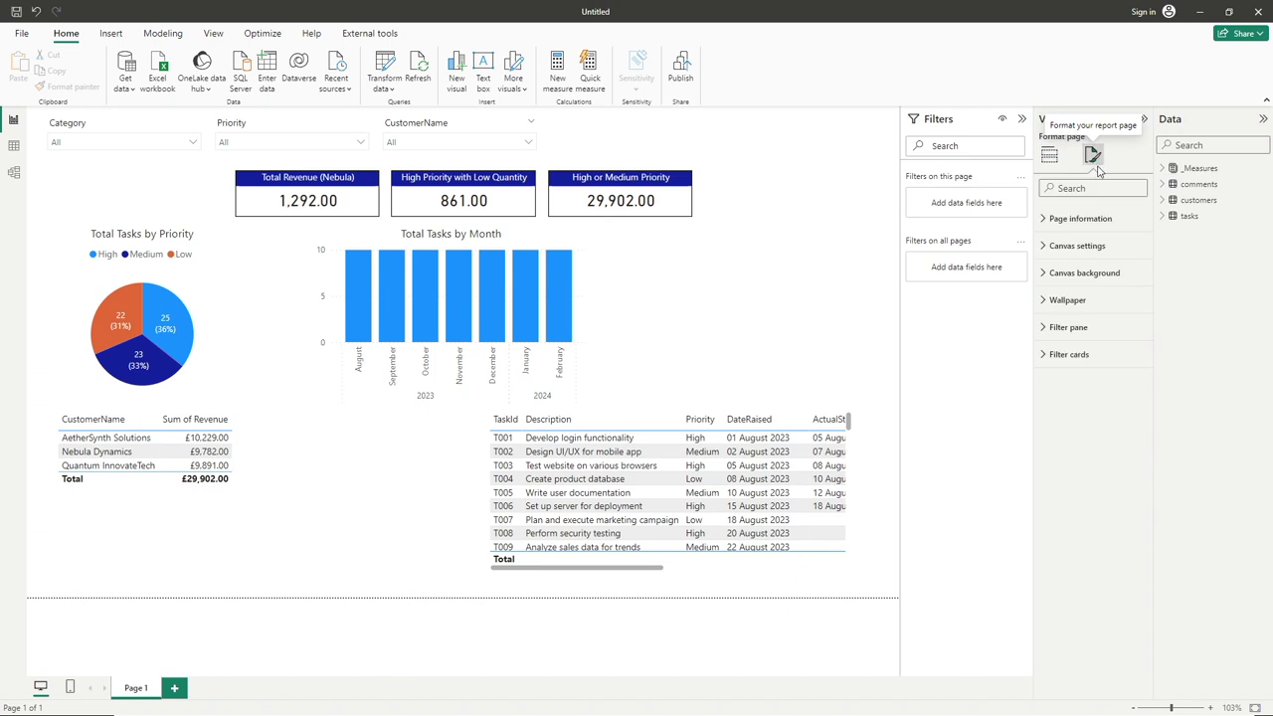
pyautogui.click(1078, 247)
pyautogui.click(1086, 257)
pyautogui.click(1086, 255)
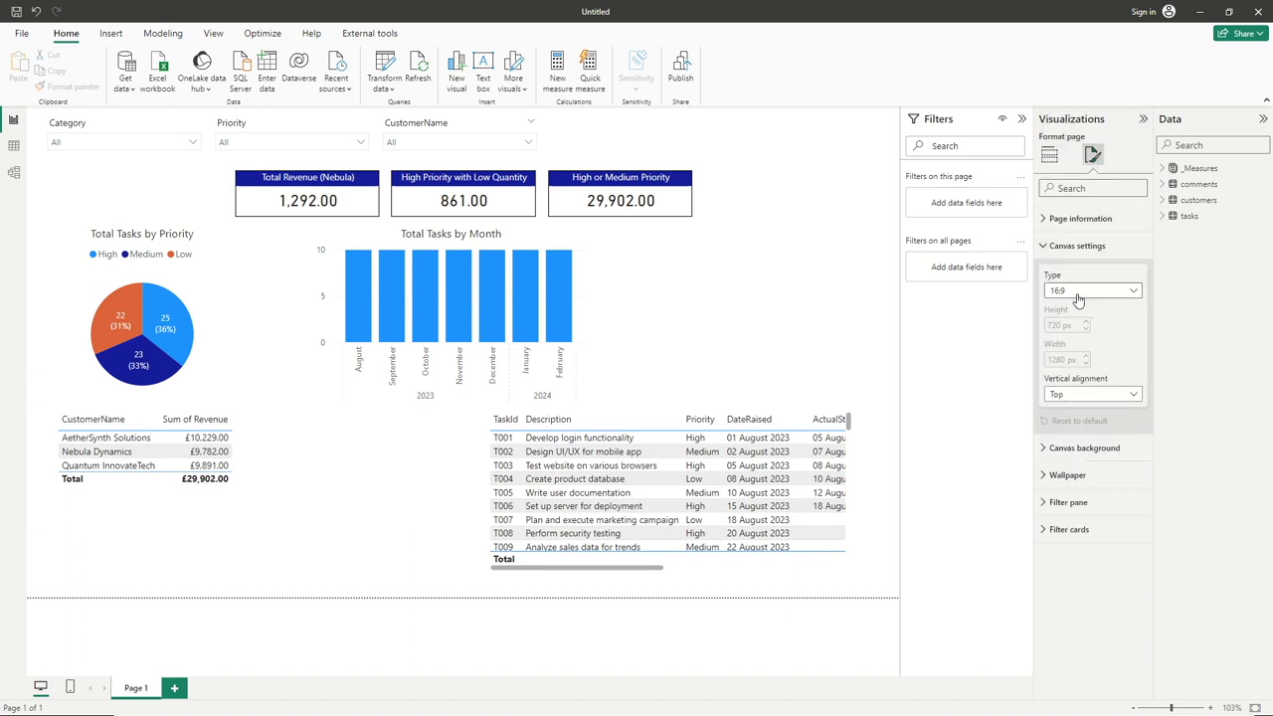
pyautogui.click(1084, 249)
pyautogui.click(1084, 275)
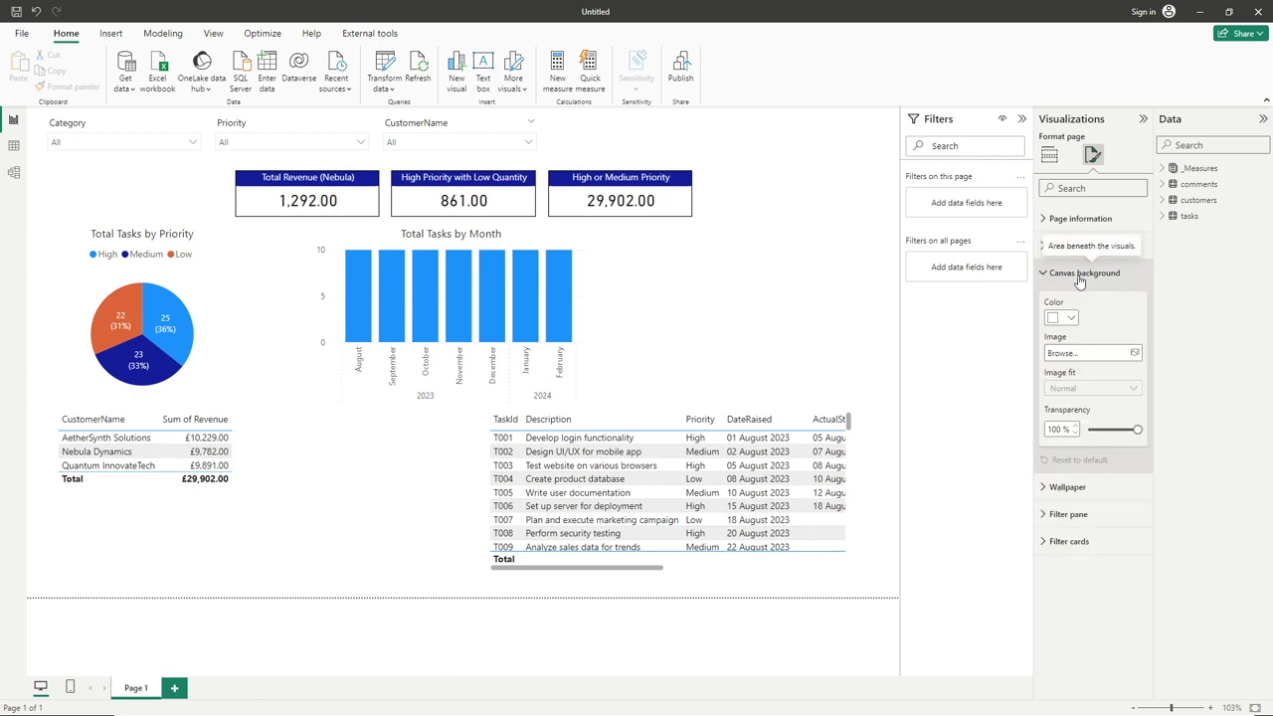
pyautogui.click(1062, 318)
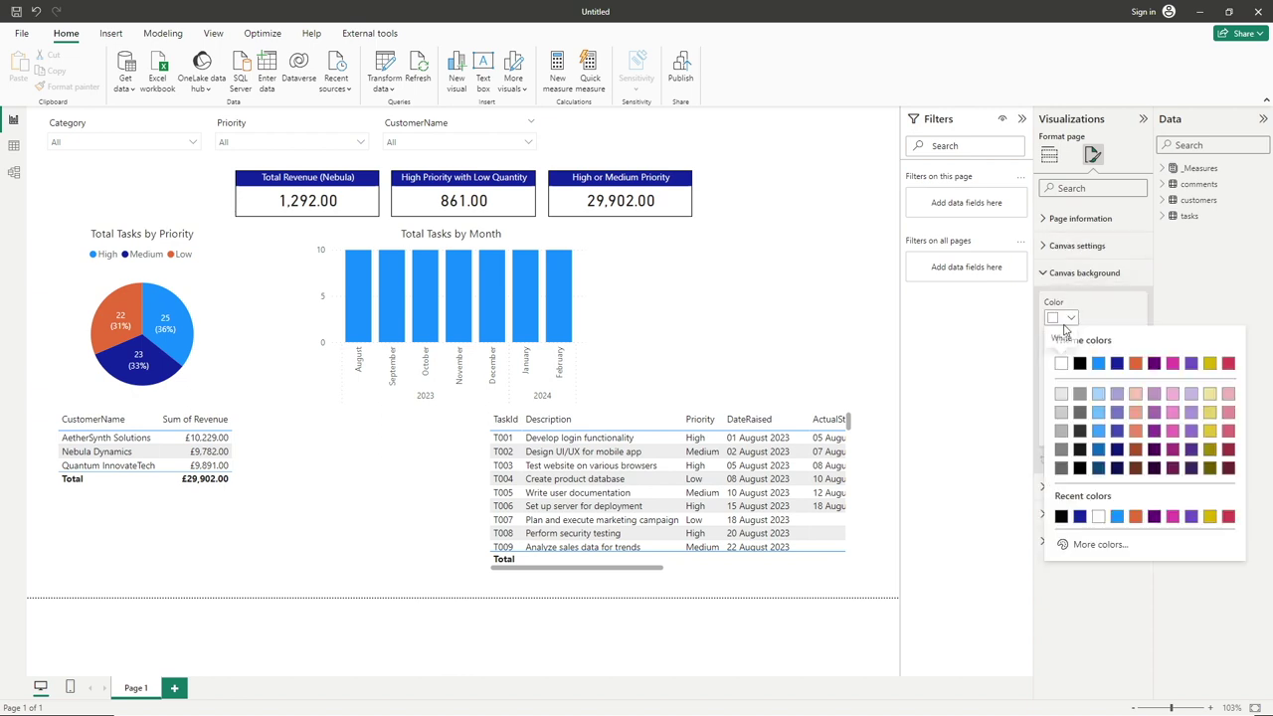
pyautogui.click(1061, 412)
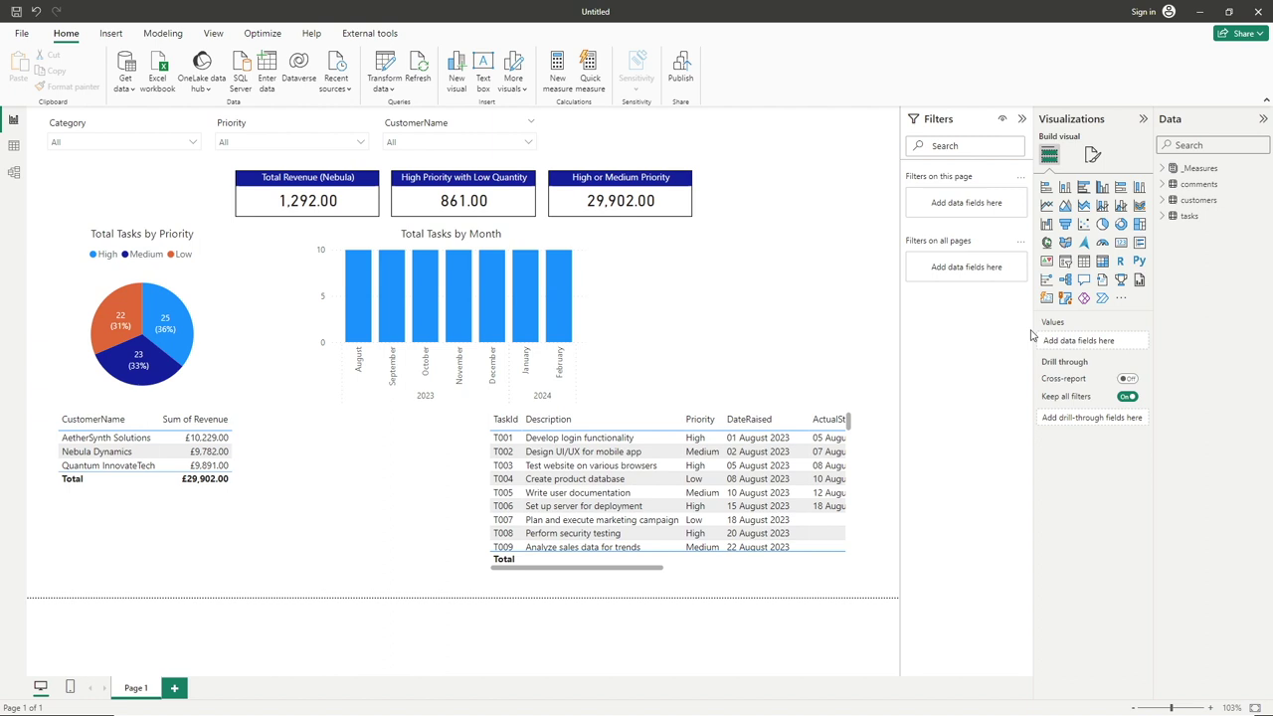
# Lower the canvas background transparency to 0% and settle on a lighter grey.
pyautogui.click(1092, 155)
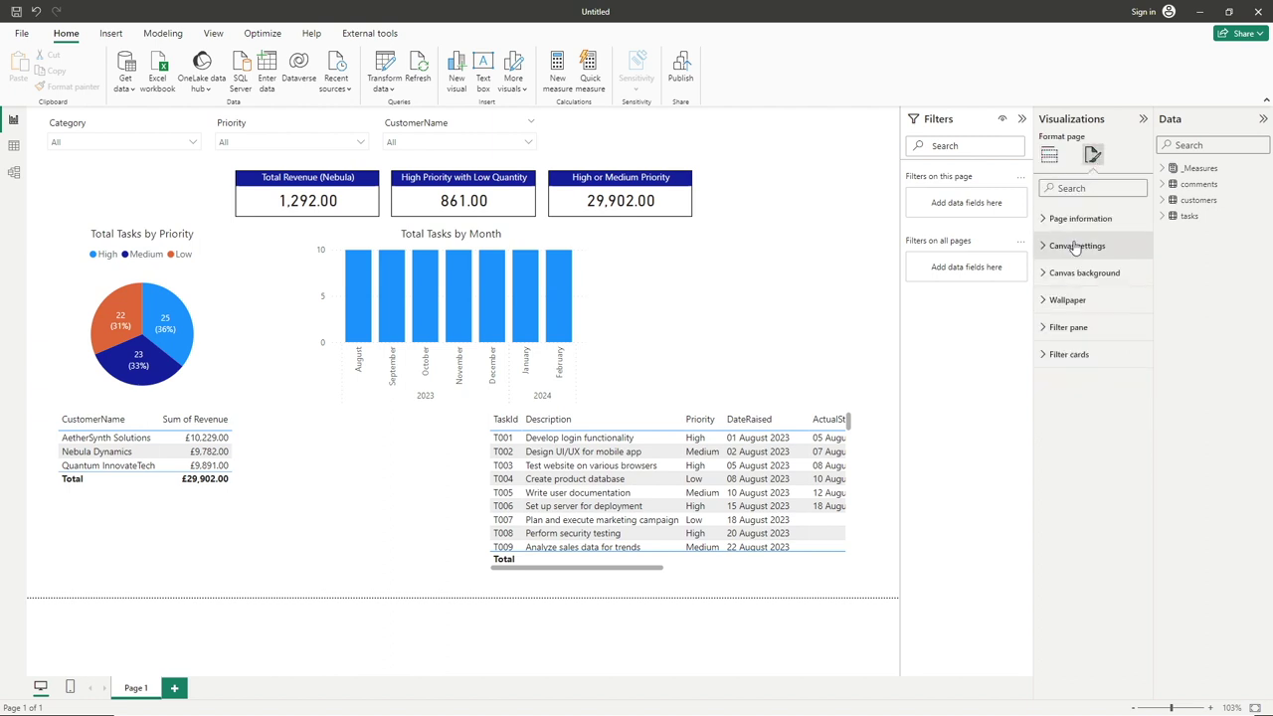
pyautogui.click(1078, 273)
pyautogui.click(1068, 316)
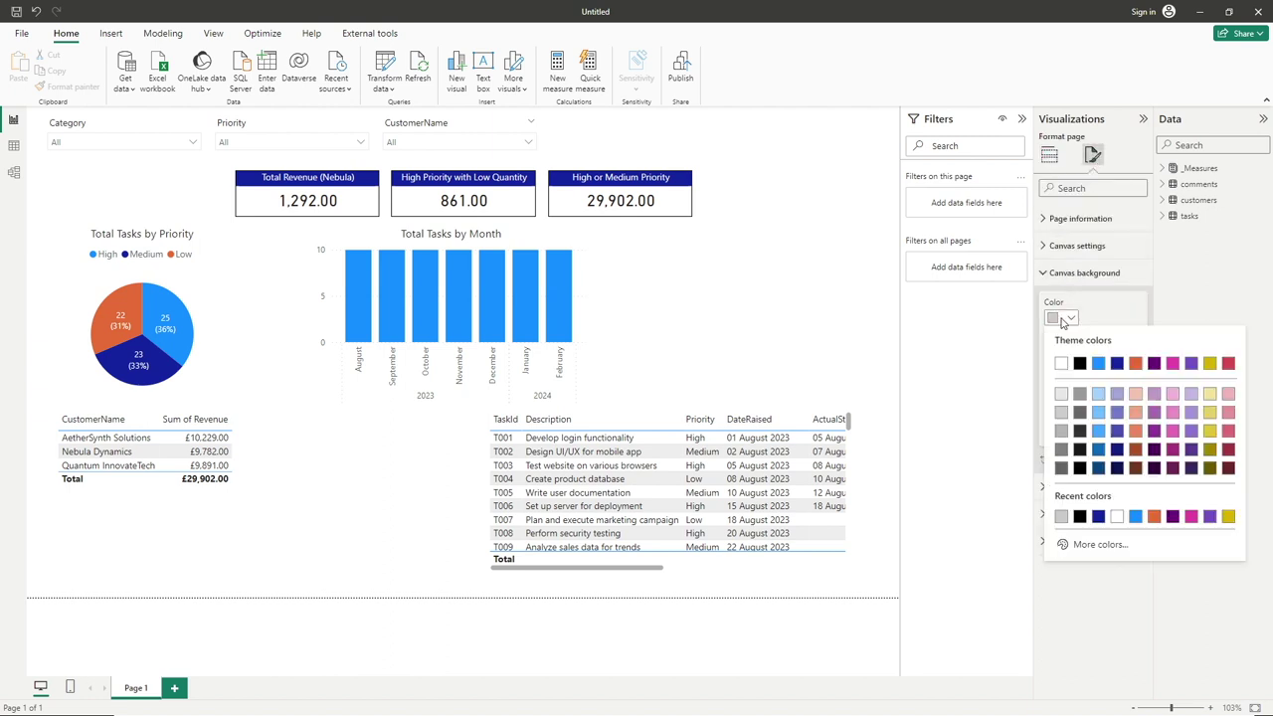
pyautogui.click(1060, 430)
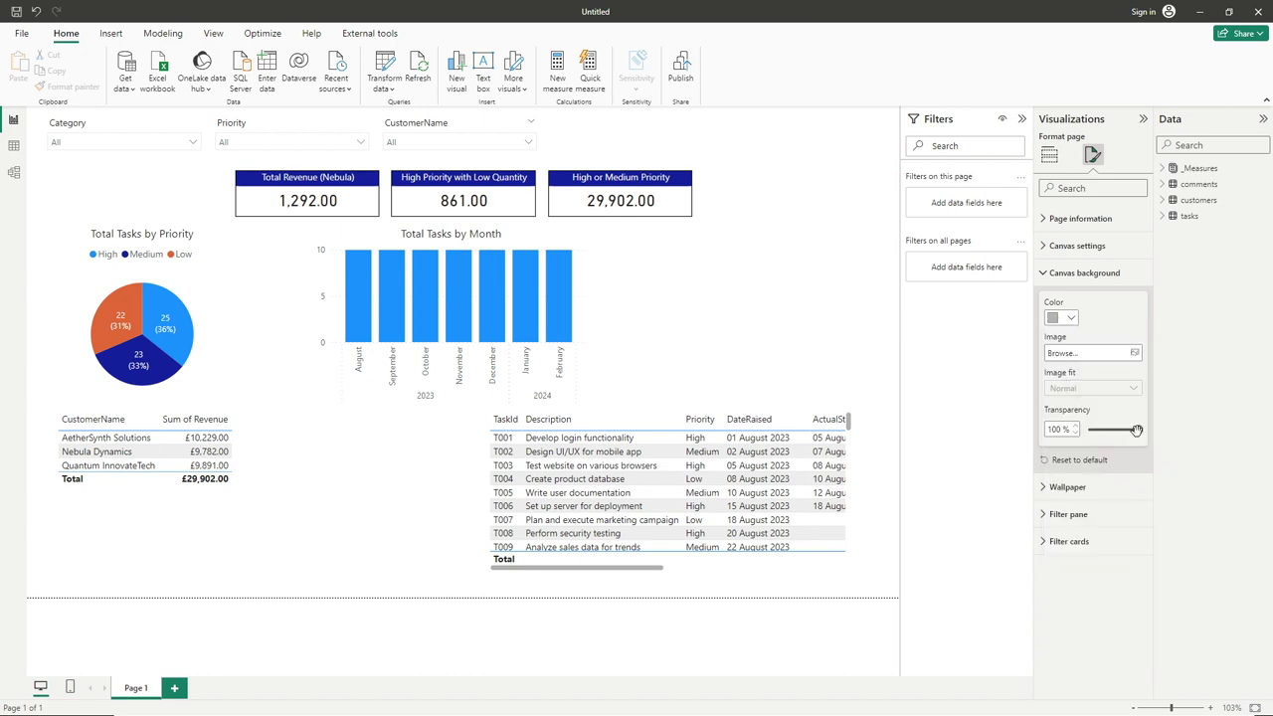
pyautogui.moveTo(1138, 428); pyautogui.dragTo(1080, 435)
pyautogui.click(1062, 318)
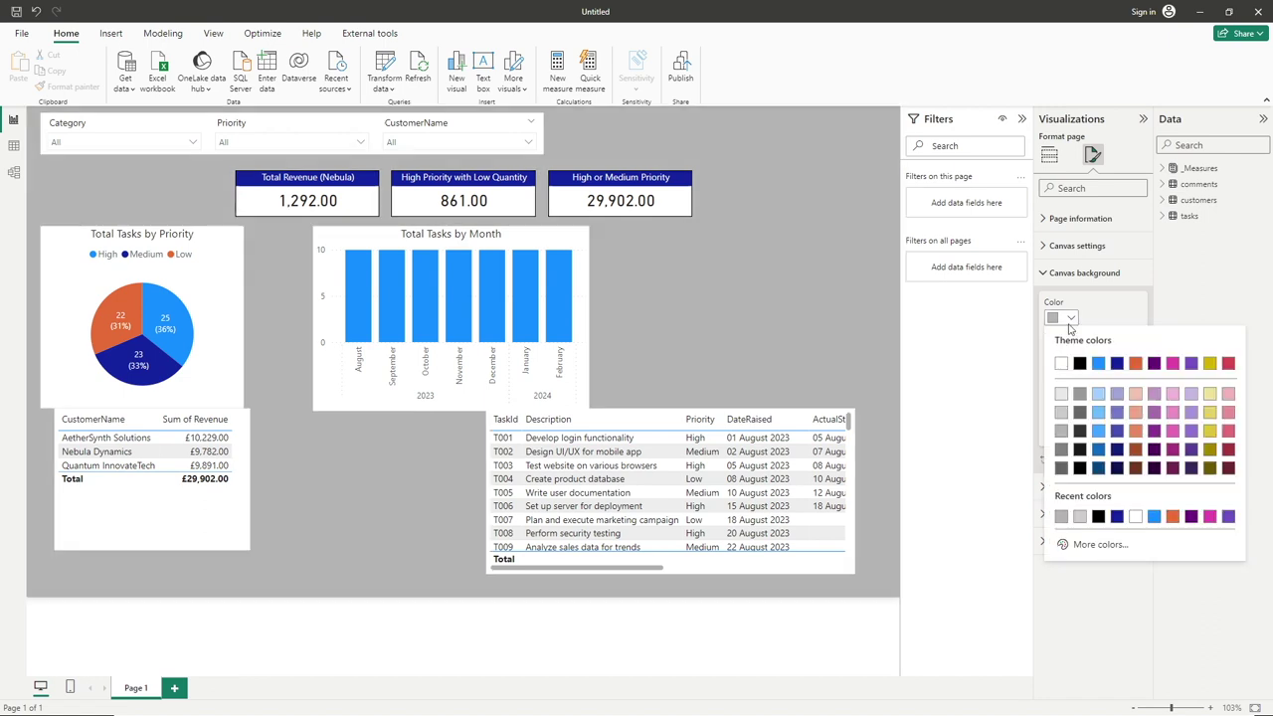
pyautogui.click(1062, 409)
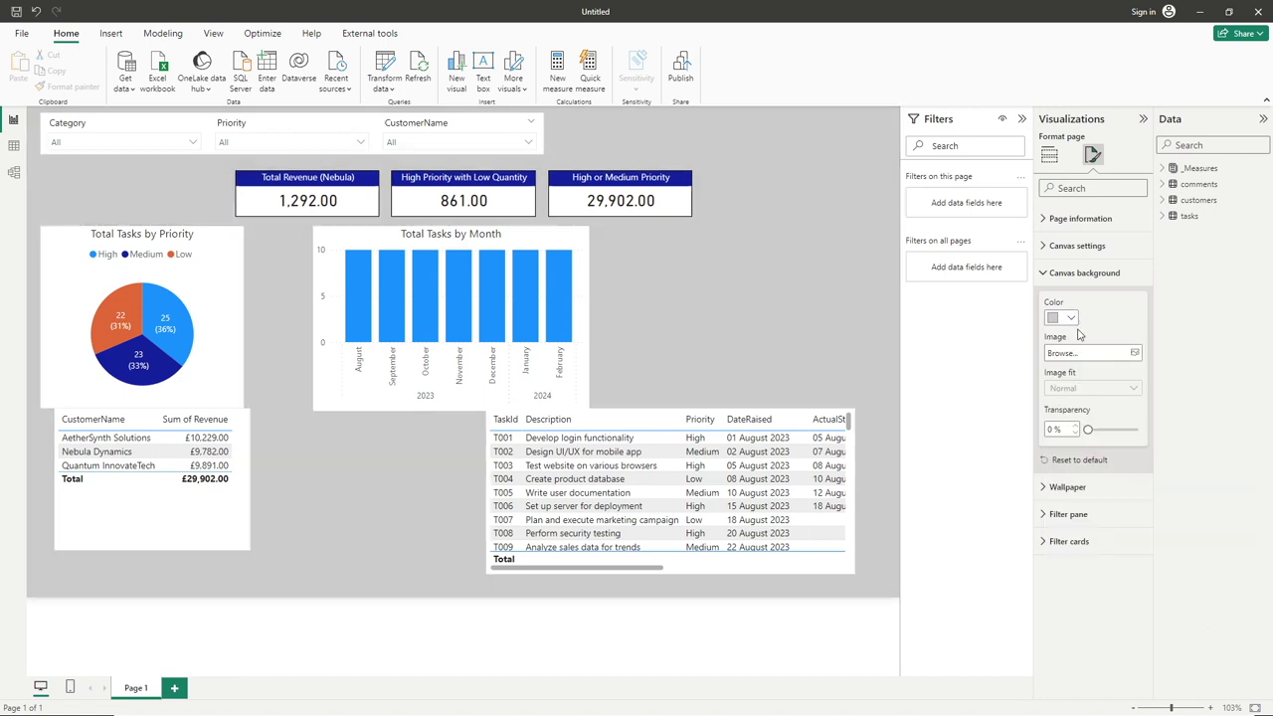
pyautogui.click(681, 317)
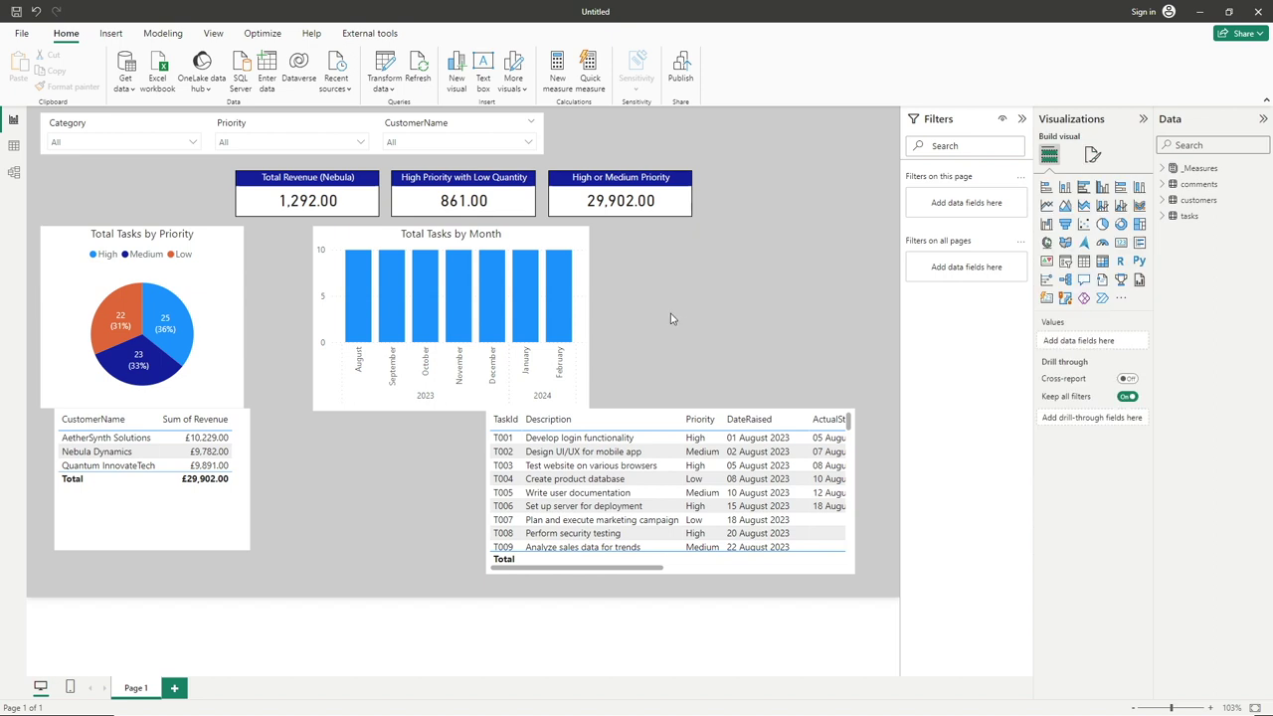
# Insert a rectangle shape onto the report page.
pyautogui.click(111, 33)
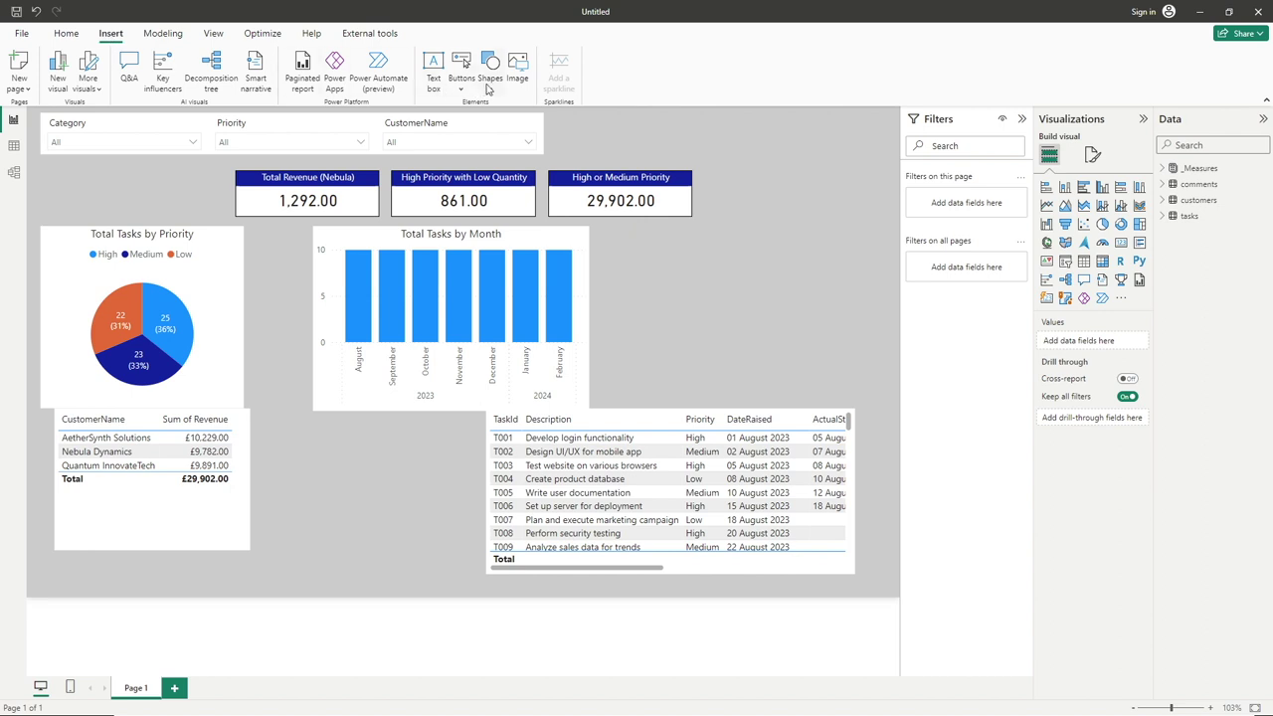
pyautogui.click(487, 82)
pyautogui.click(489, 129)
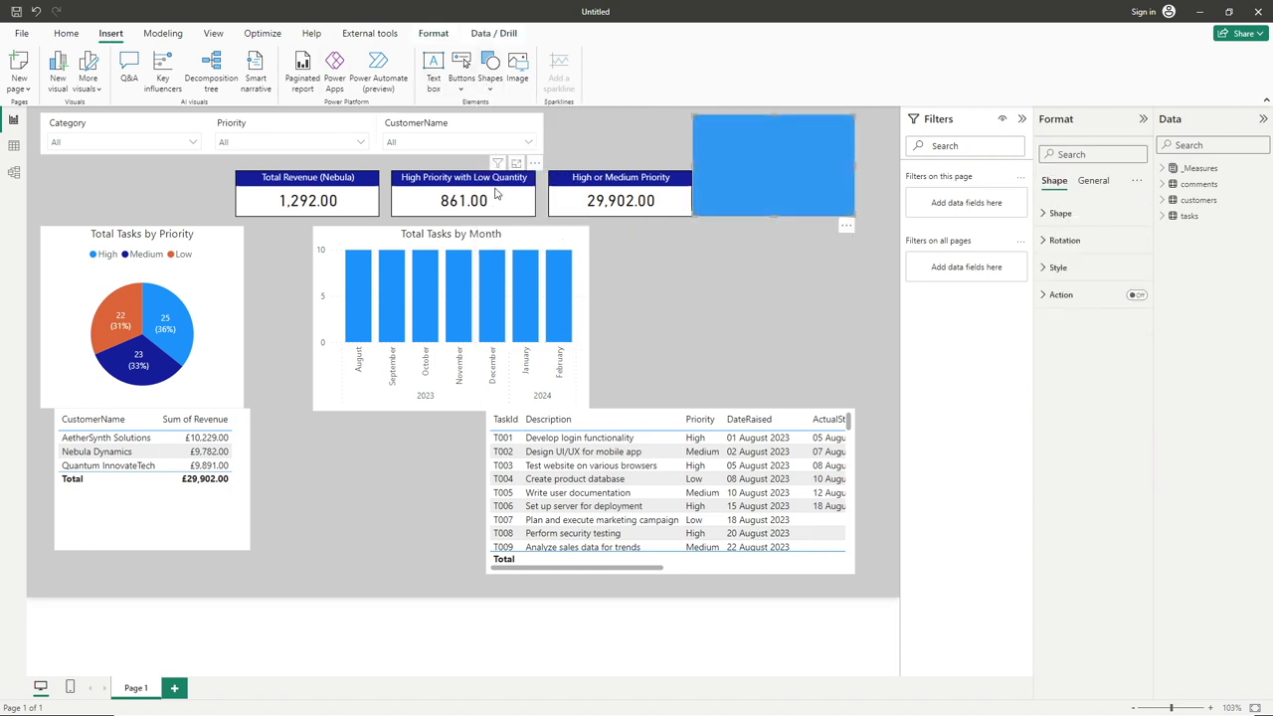
pyautogui.moveTo(793, 197); pyautogui.dragTo(721, 325)
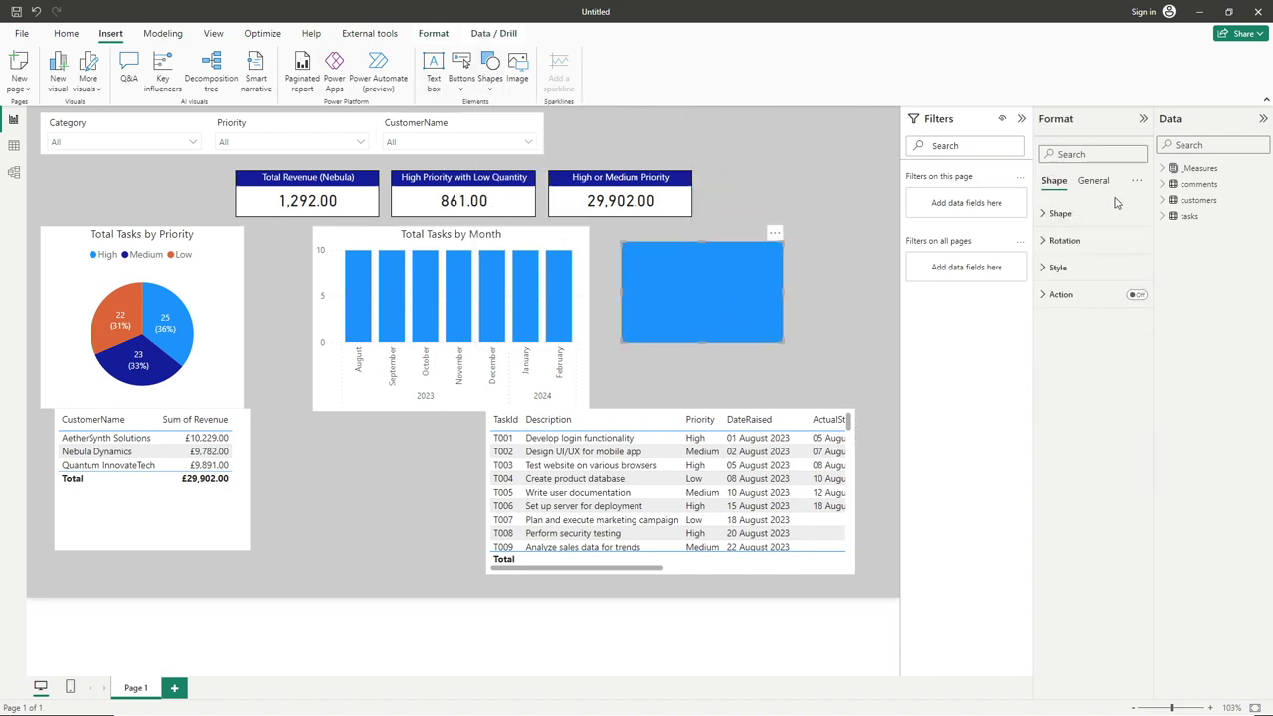
# Turn off the rectangle's border and set its fill to white.
pyautogui.click(1084, 219)
pyautogui.click(1082, 215)
pyautogui.click(1093, 180)
pyautogui.click(1083, 267)
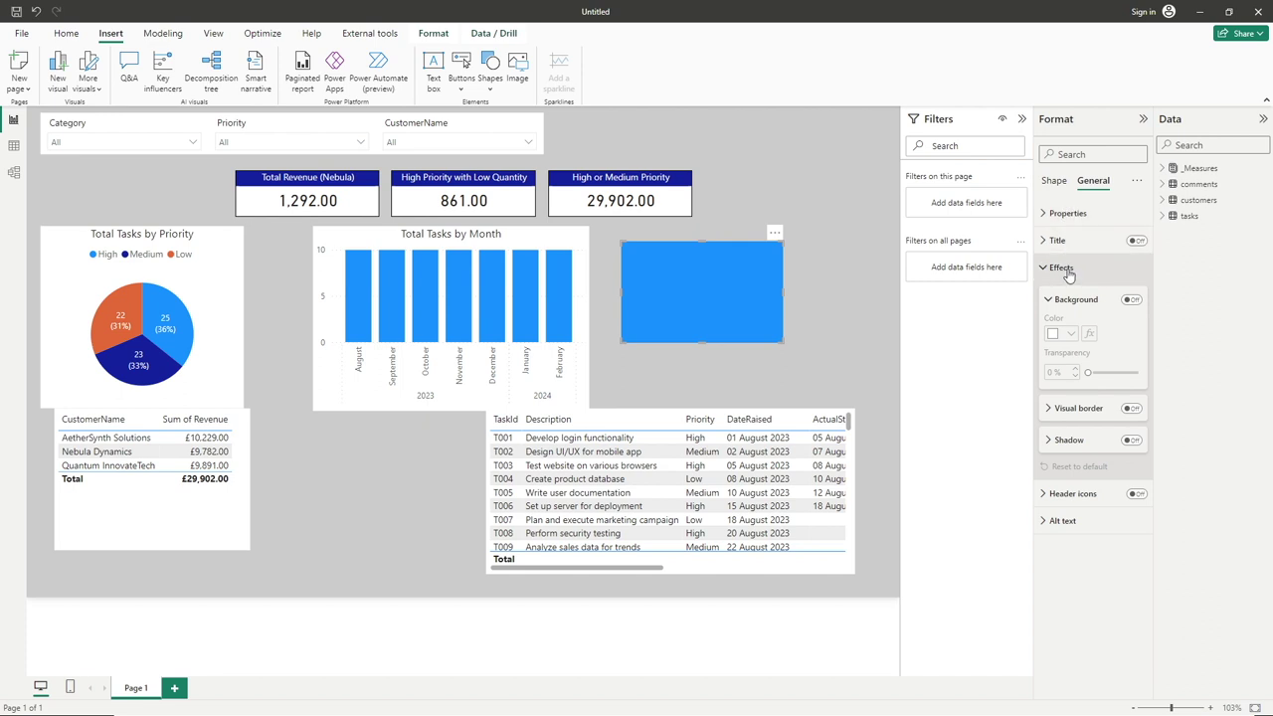
pyautogui.click(1062, 269)
pyautogui.click(1055, 180)
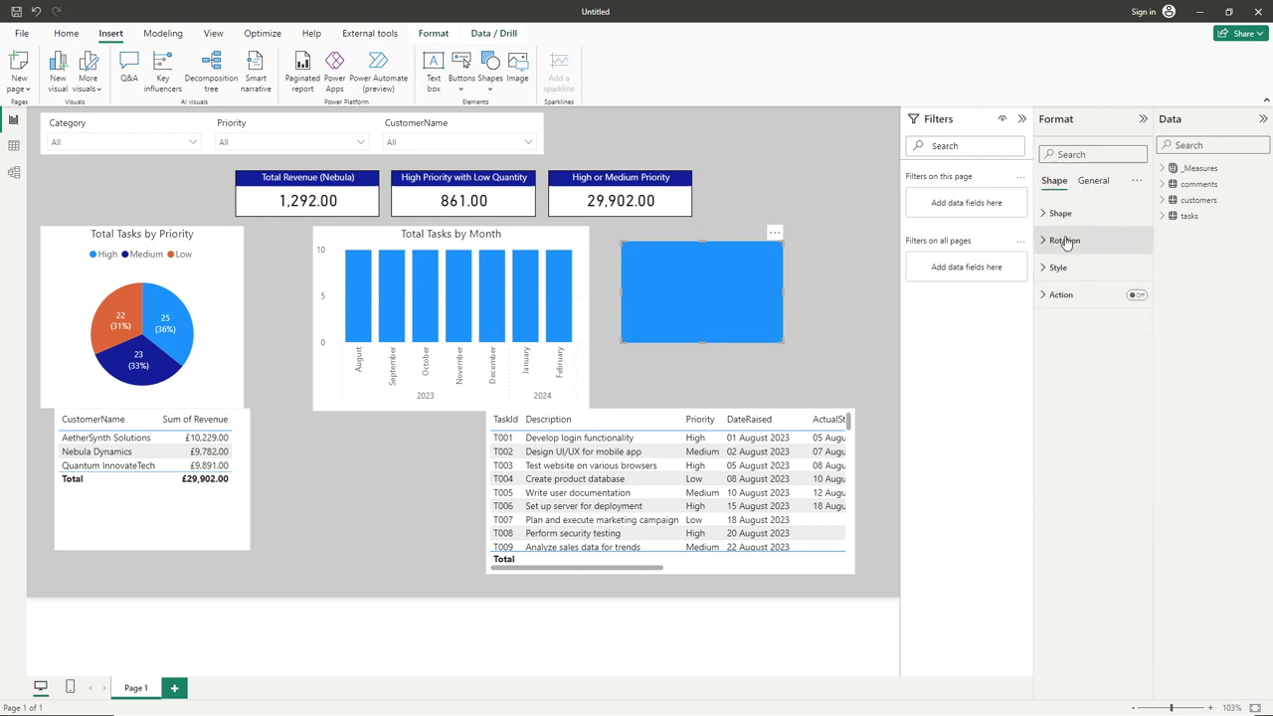
pyautogui.click(1052, 269)
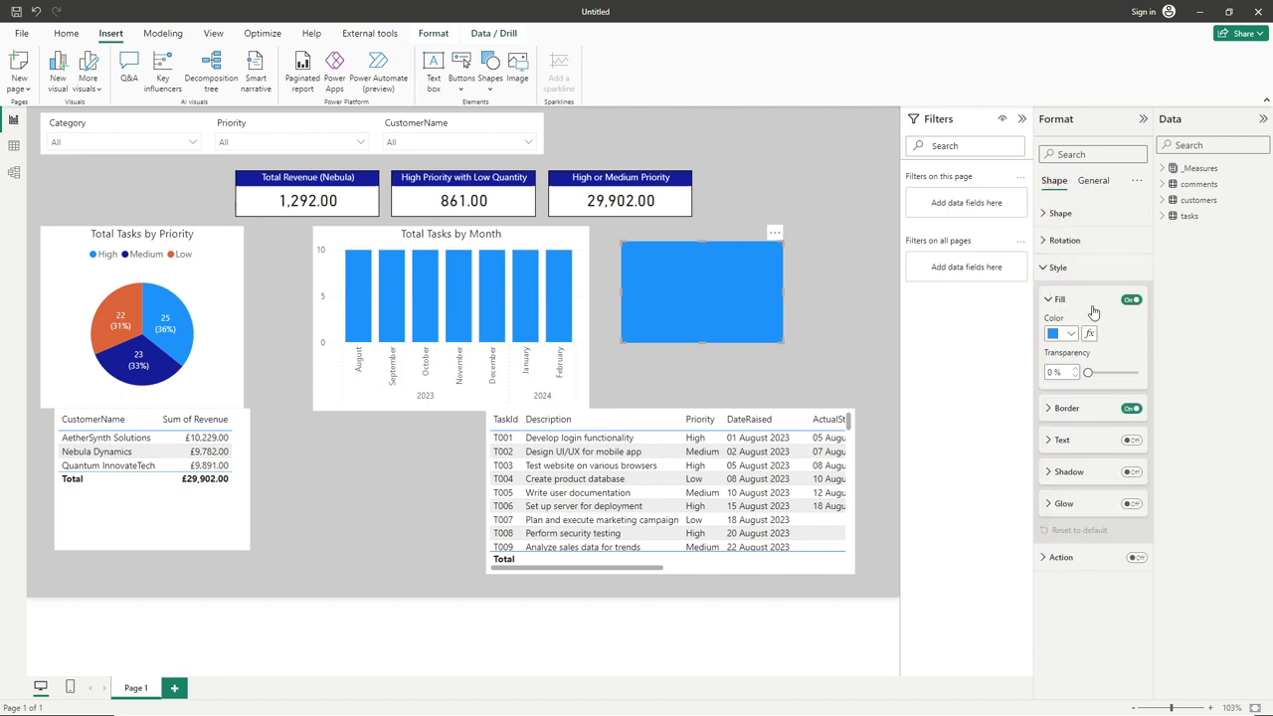
pyautogui.click(1132, 408)
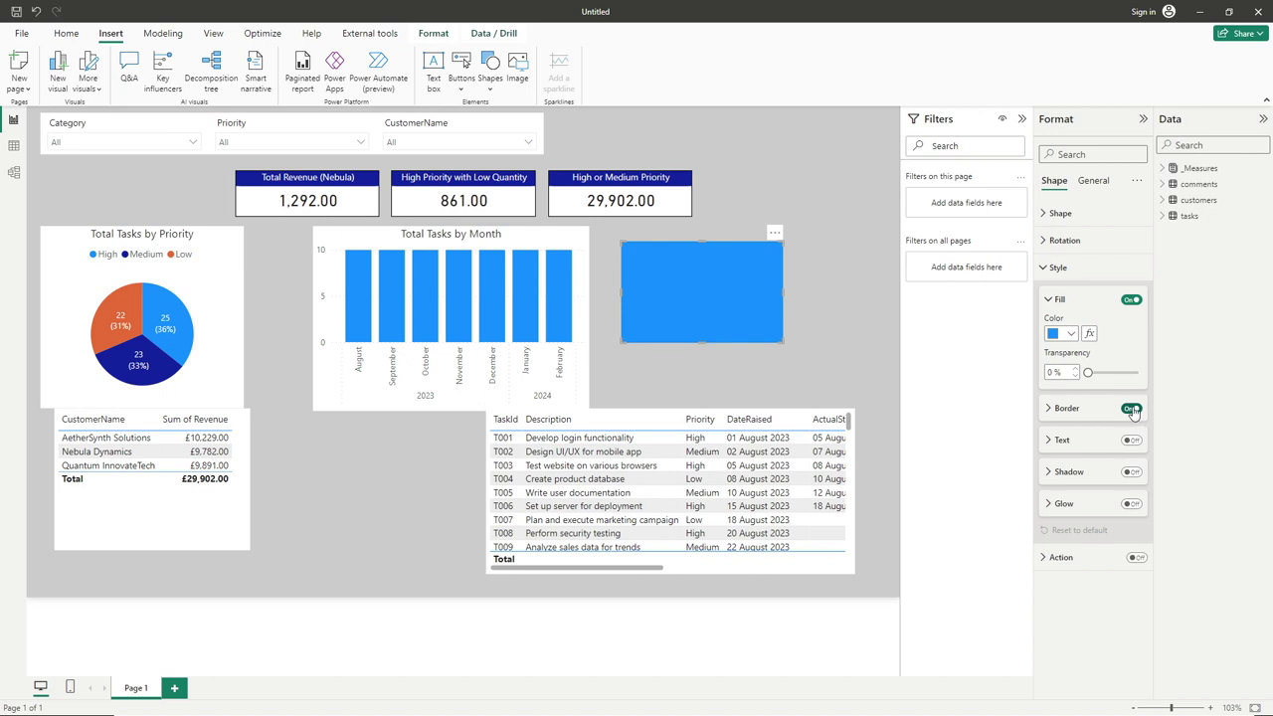
pyautogui.click(1070, 335)
pyautogui.click(1058, 380)
# Resize the rectangle into a thin strip across the full page top.
pyautogui.moveTo(703, 288); pyautogui.dragTo(99, 128)
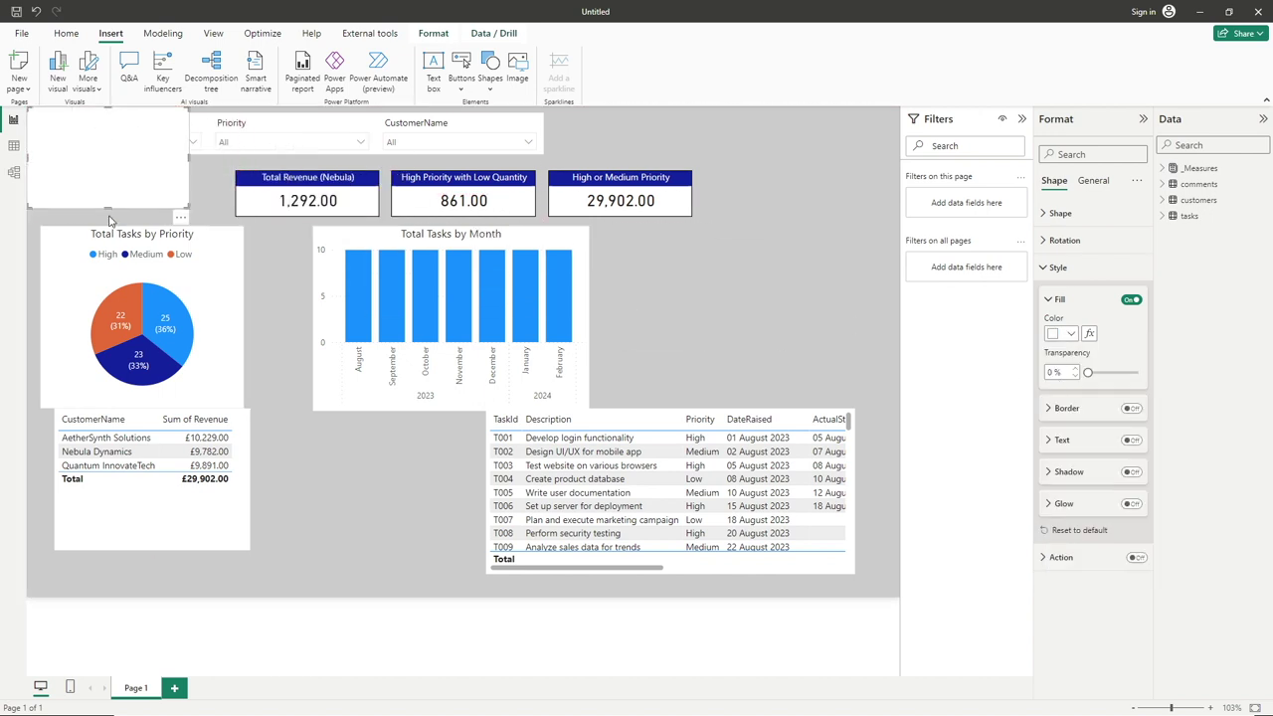
pyautogui.moveTo(107, 207); pyautogui.dragTo(110, 157)
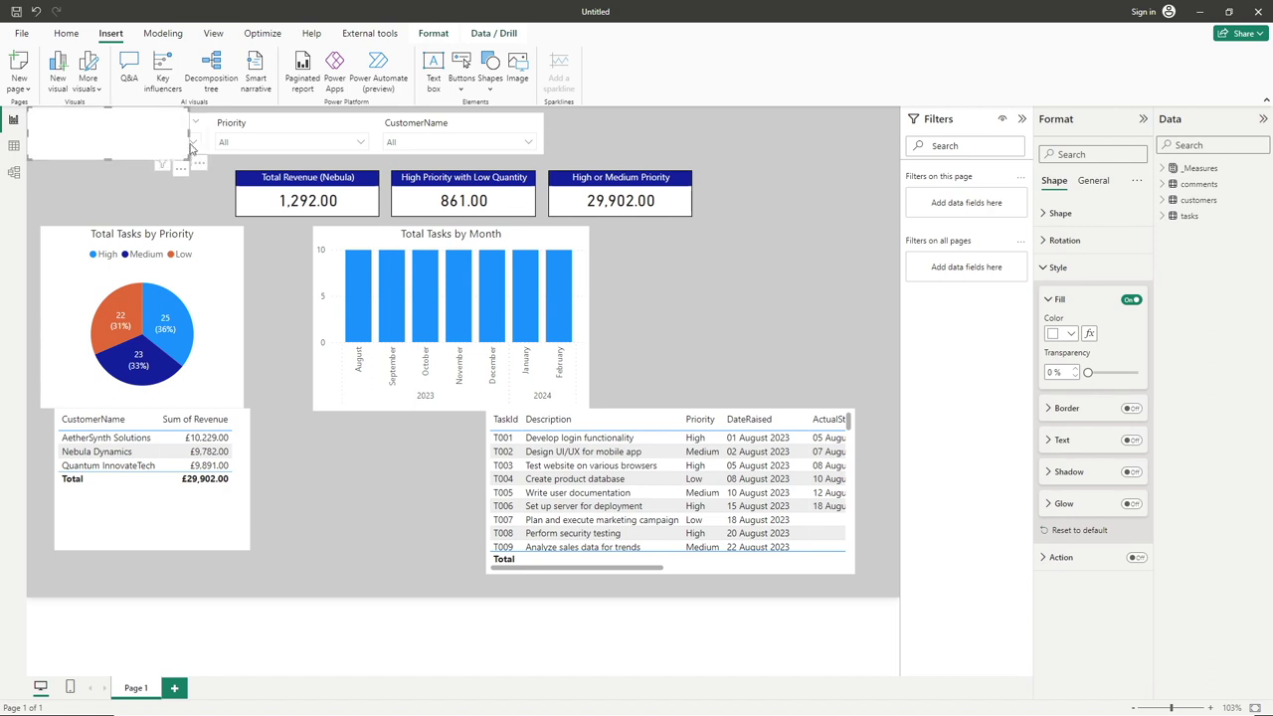
pyautogui.moveTo(188, 133); pyautogui.dragTo(993, 127)
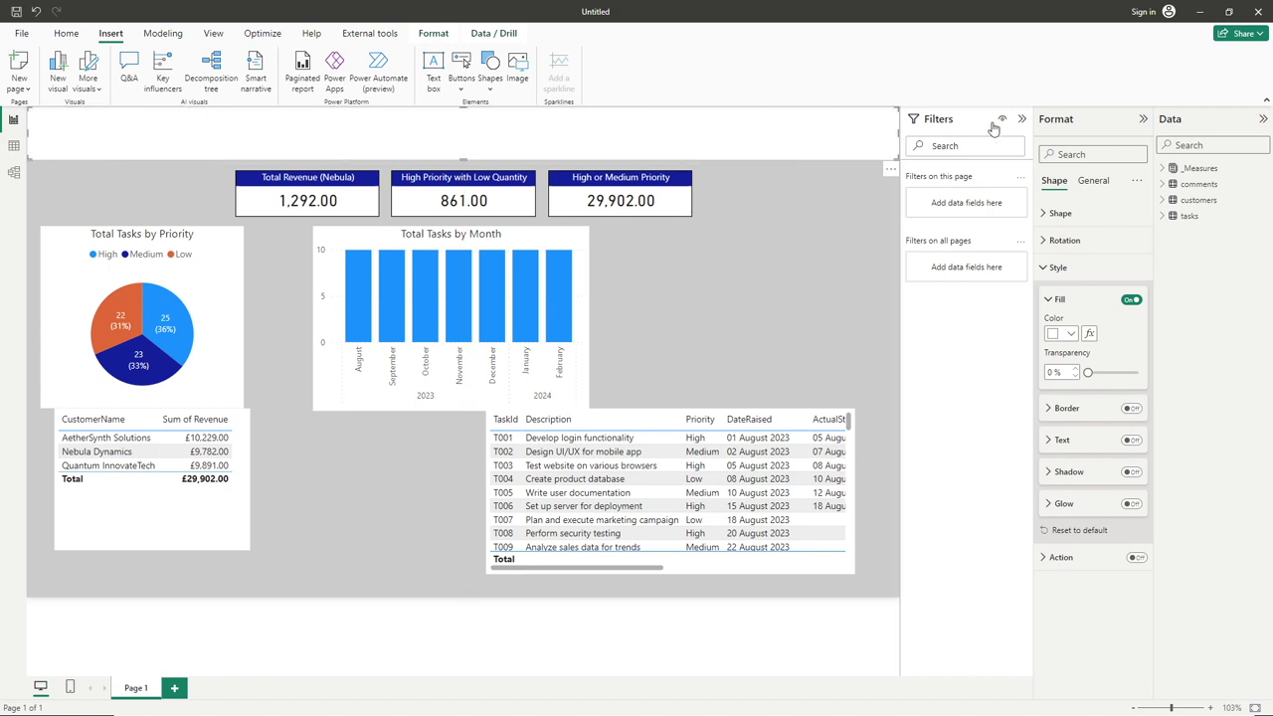
pyautogui.click(774, 313)
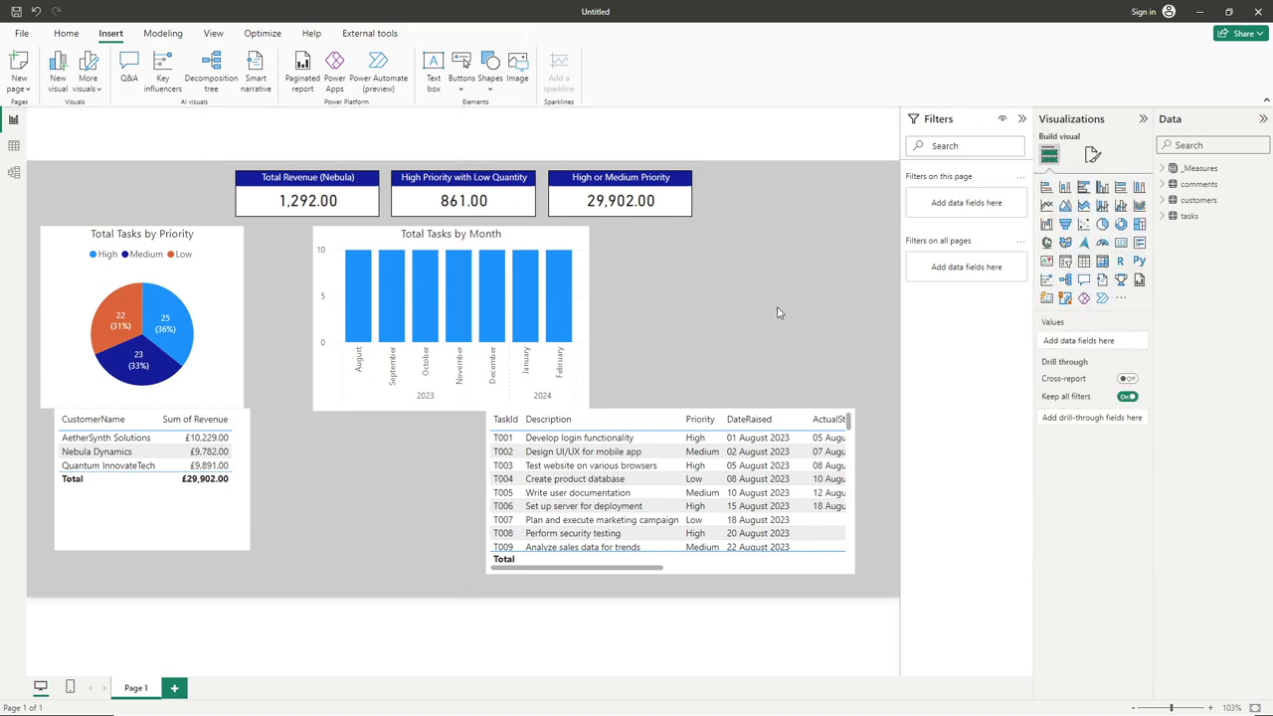
# Send the white rectangle to back behind the slicers.
pyautogui.click(836, 160)
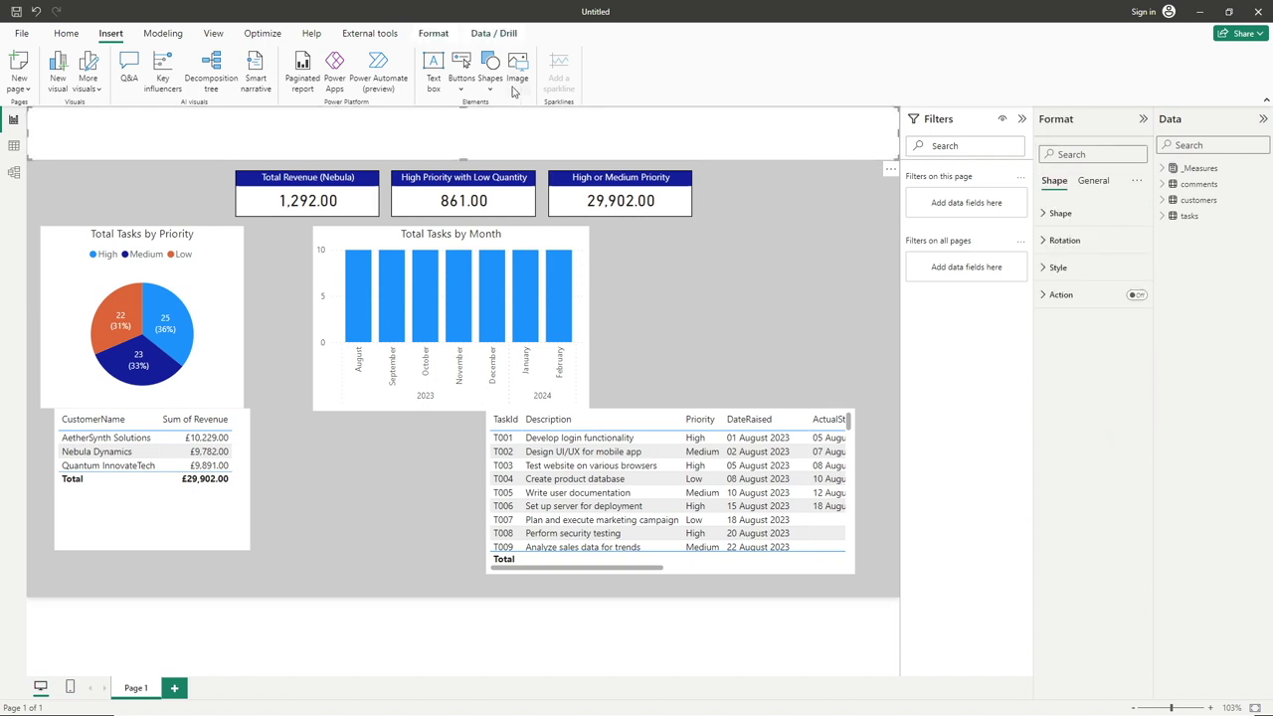
pyautogui.click(432, 34)
pyautogui.click(288, 75)
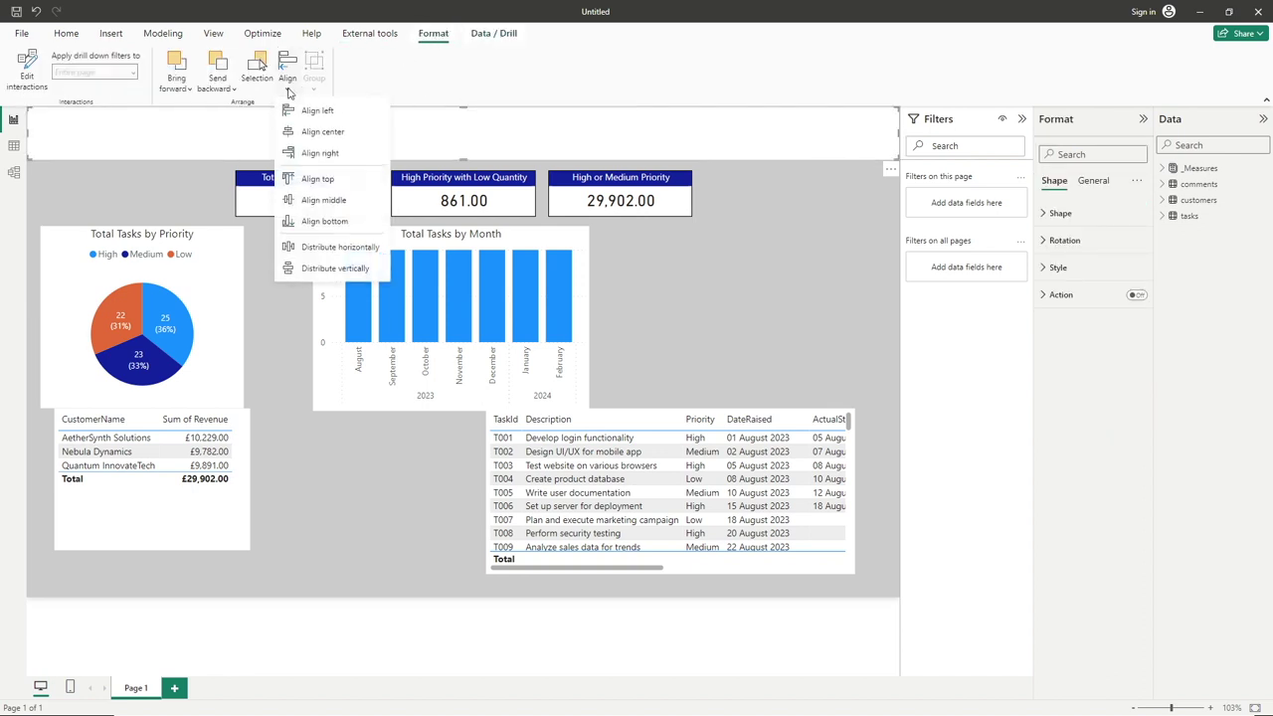
pyautogui.click(225, 93)
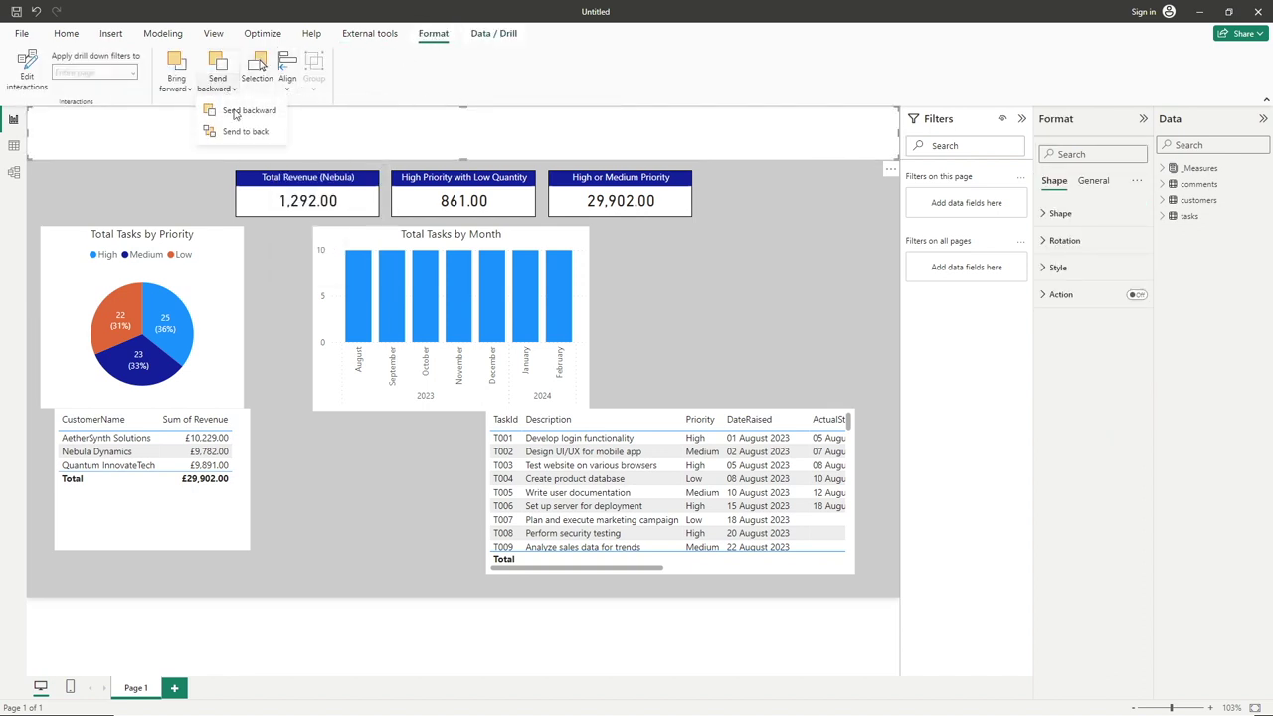
pyautogui.click(239, 137)
pyautogui.click(764, 346)
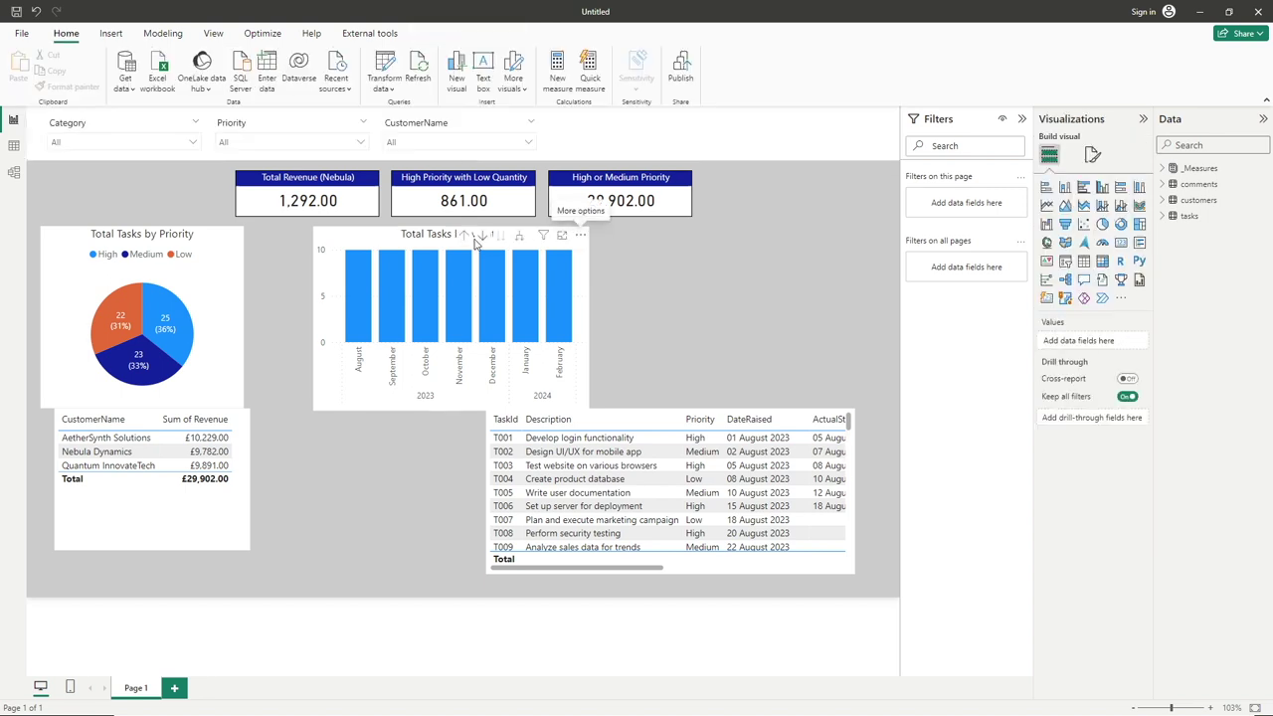
# Line up the Category, Priority and CustomerName slicers inside the header band.
pyautogui.click(87, 127)
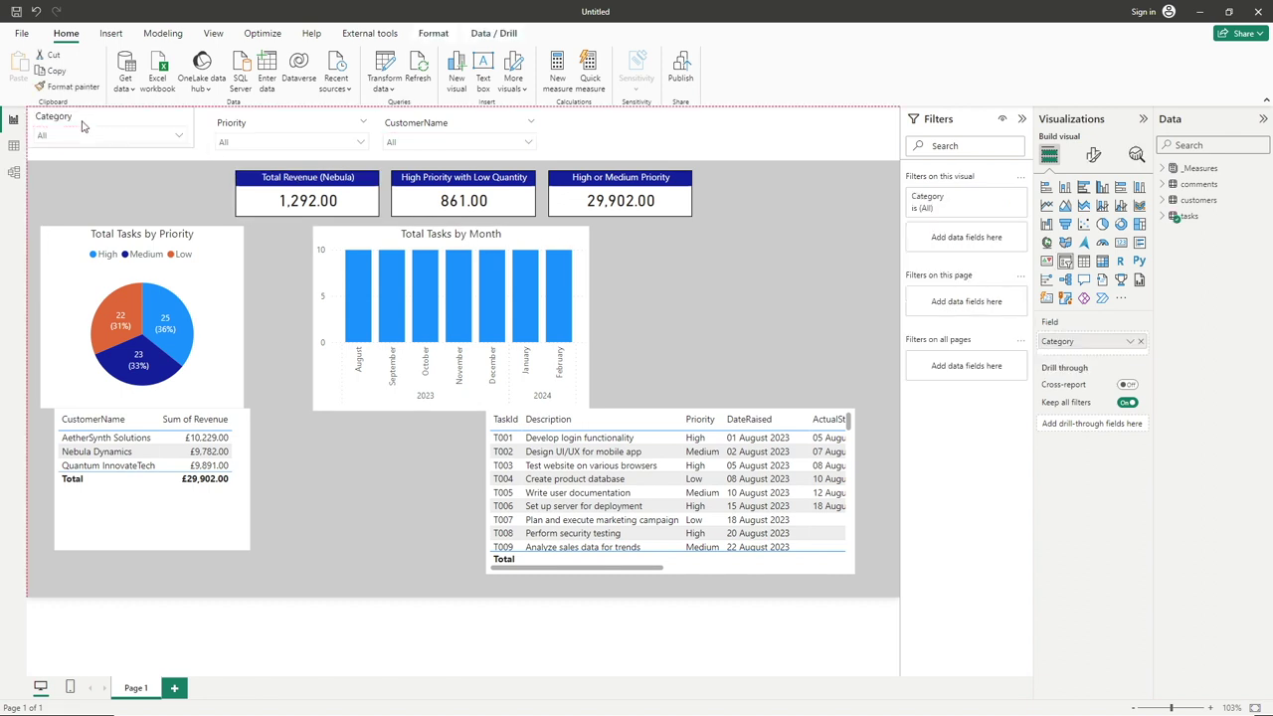
pyautogui.click(87, 196)
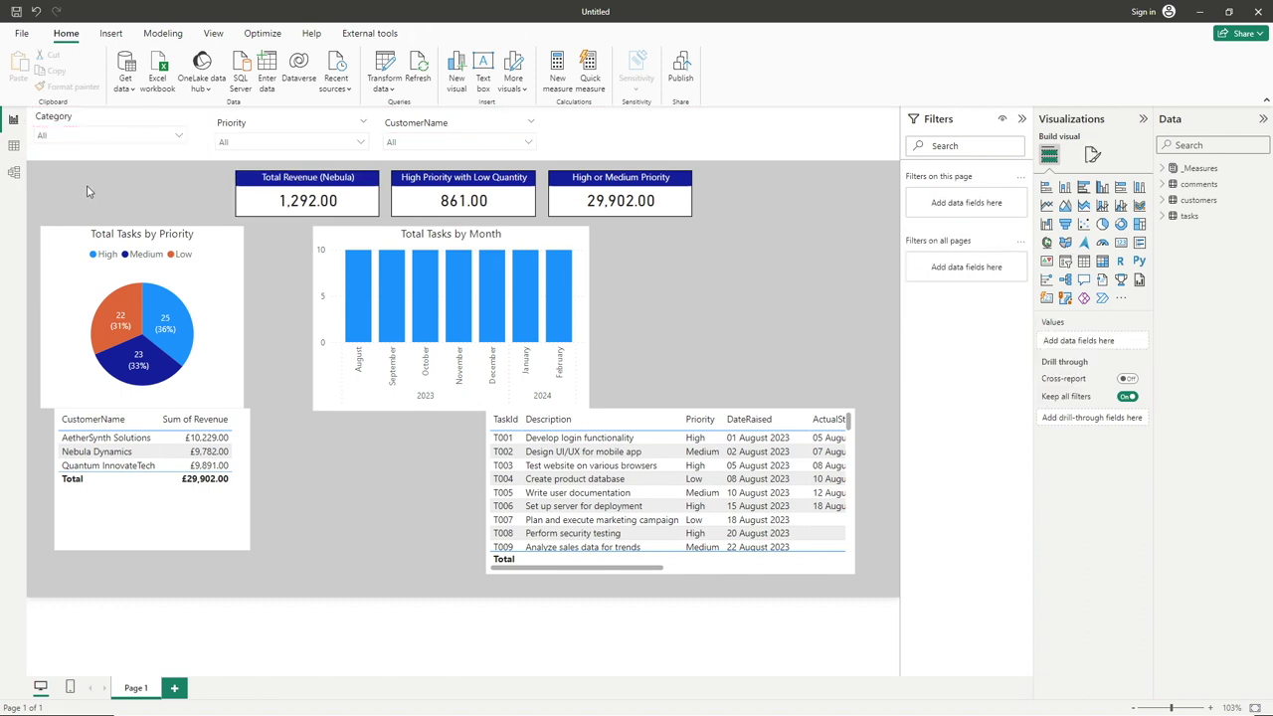
pyautogui.click(86, 126)
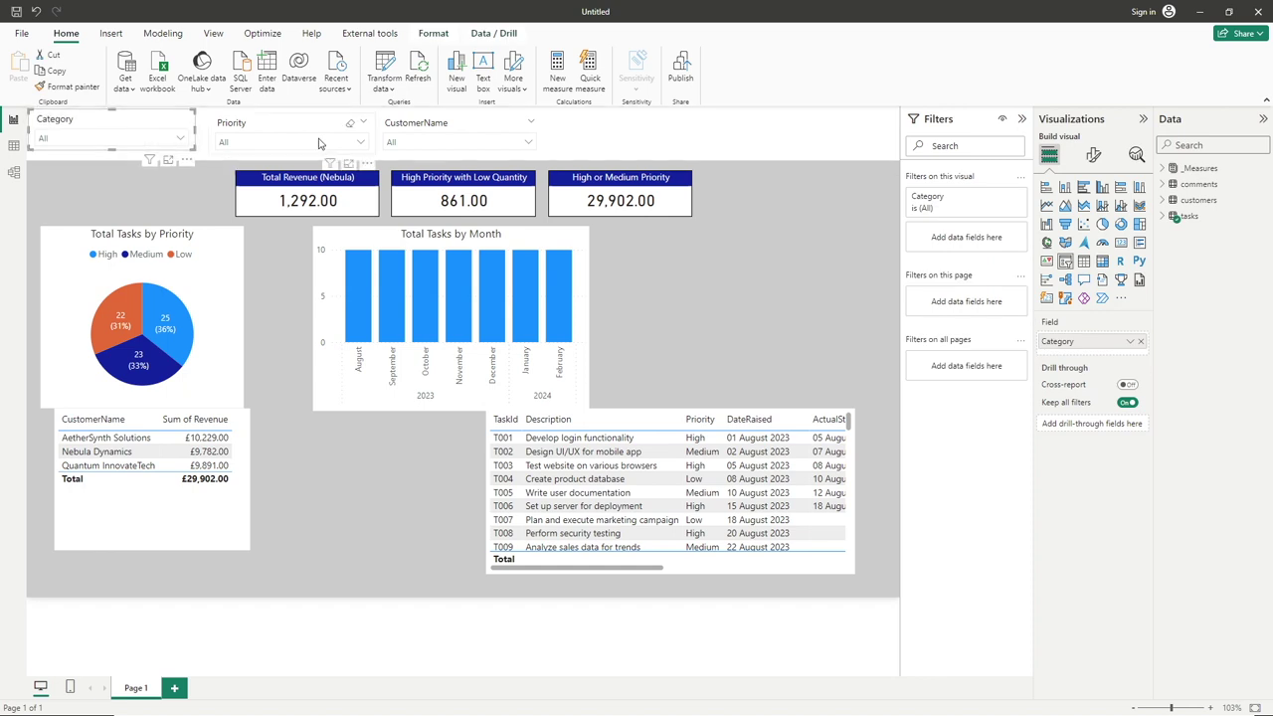
pyautogui.click(289, 131)
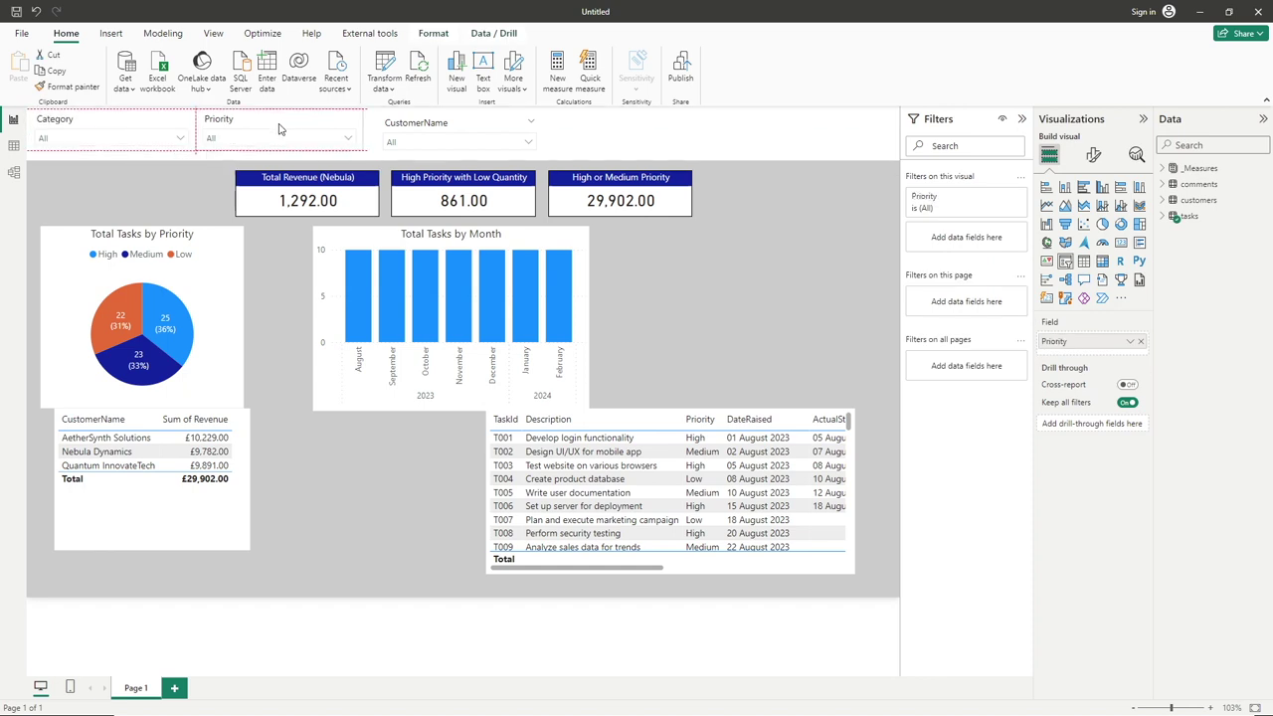
pyautogui.moveTo(433, 126); pyautogui.dragTo(414, 121)
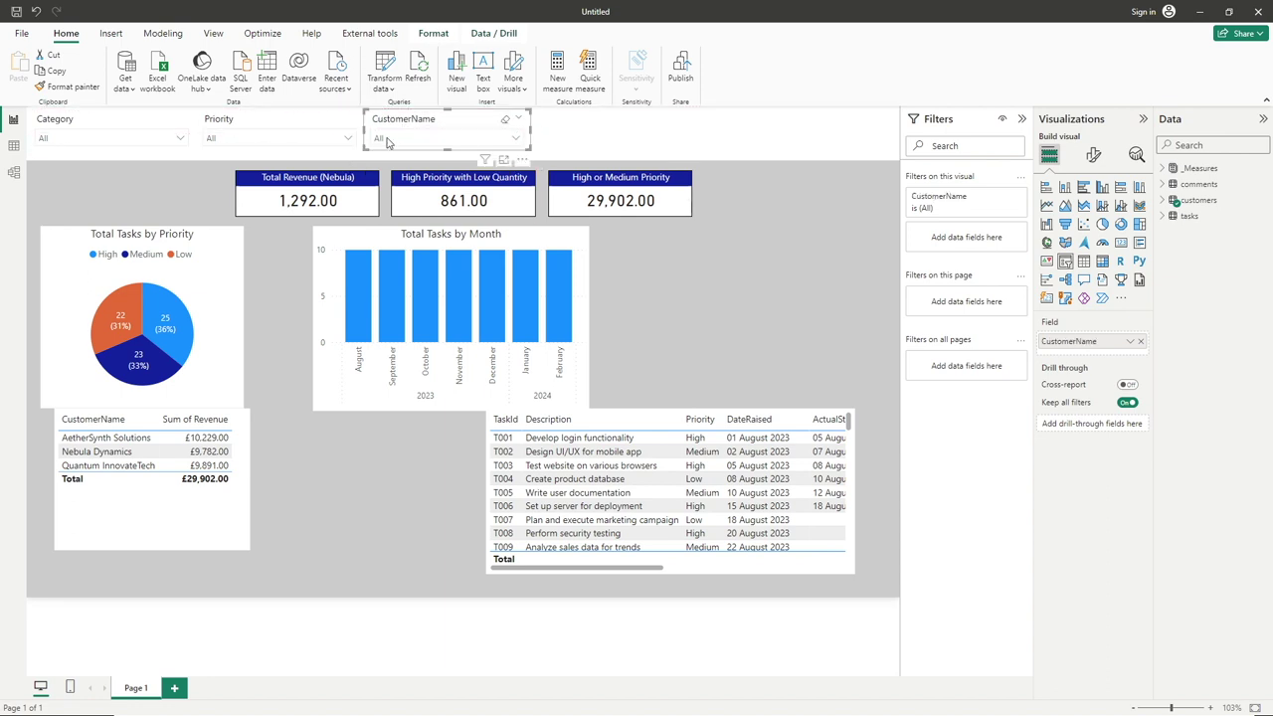
pyautogui.click(858, 166)
# Shorten the white header rectangle's height.
pyautogui.click(447, 167)
pyautogui.moveTo(464, 159); pyautogui.dragTo(470, 151)
pyautogui.moveTo(471, 159); pyautogui.dragTo(468, 161)
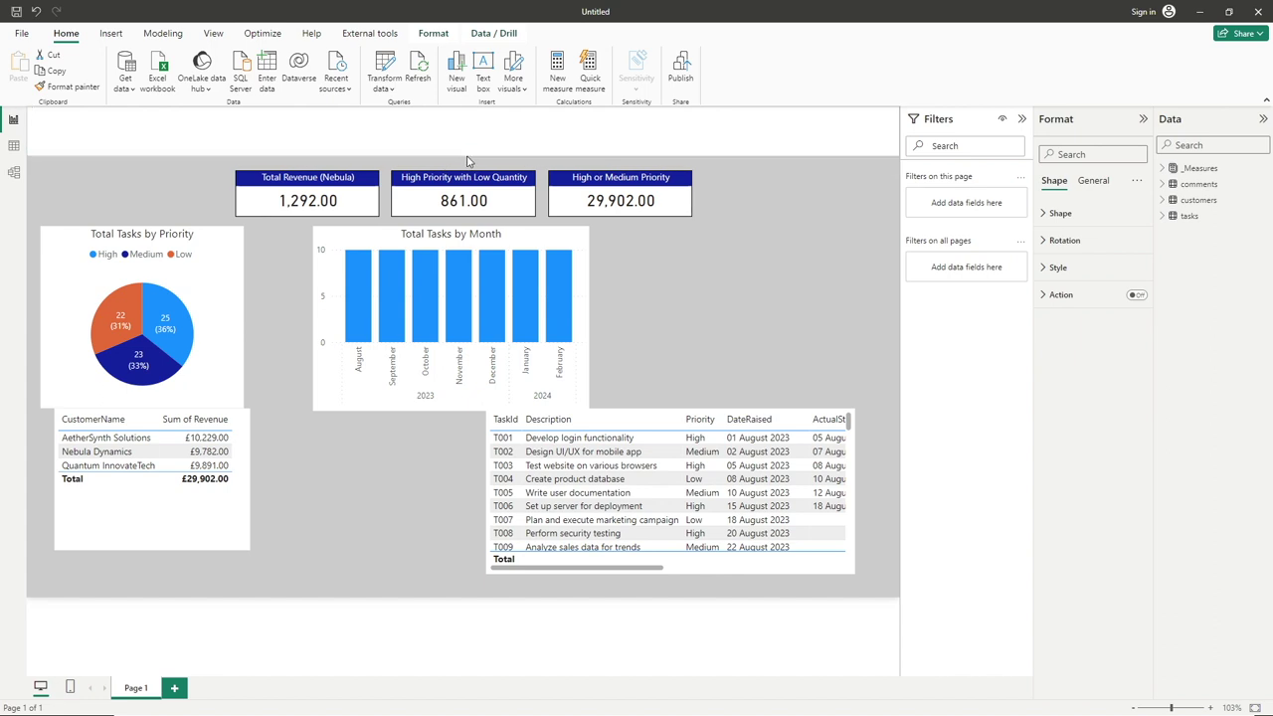
pyautogui.click(781, 214)
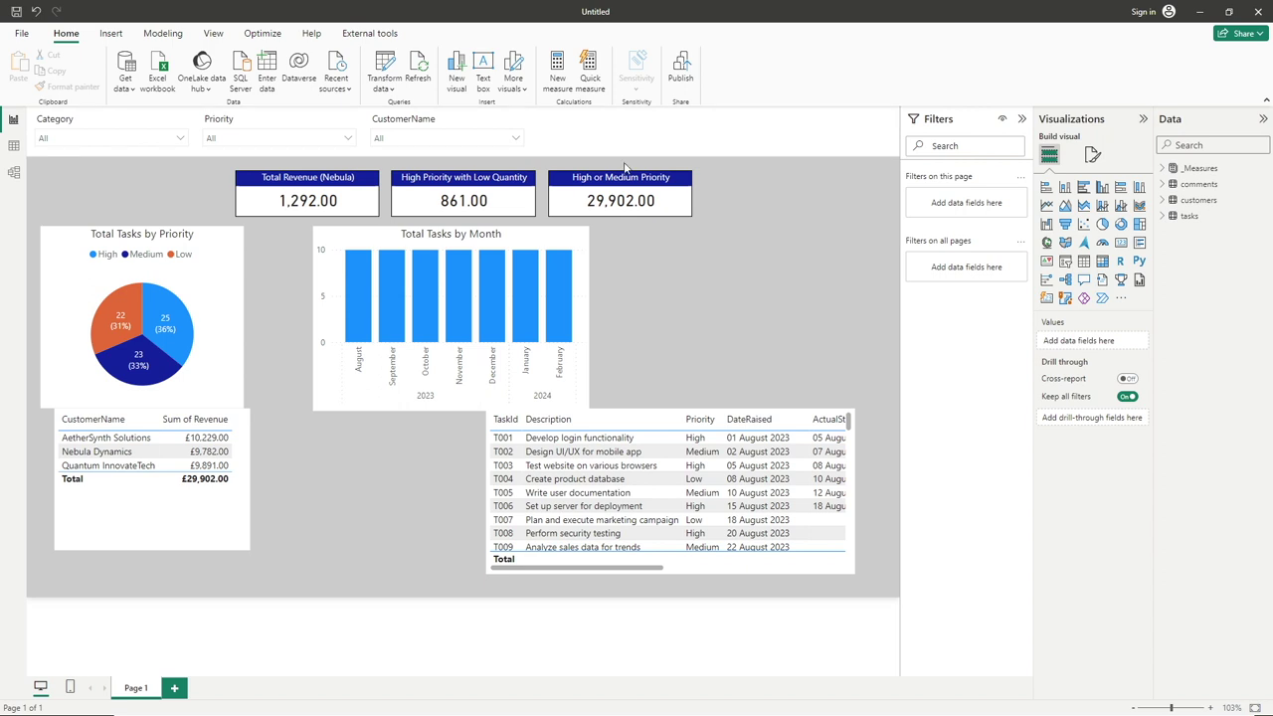
# Multi-select the Total Revenue, High Priority with Low Quantity and High or Medium Priority cards.
pyautogui.click(316, 182)
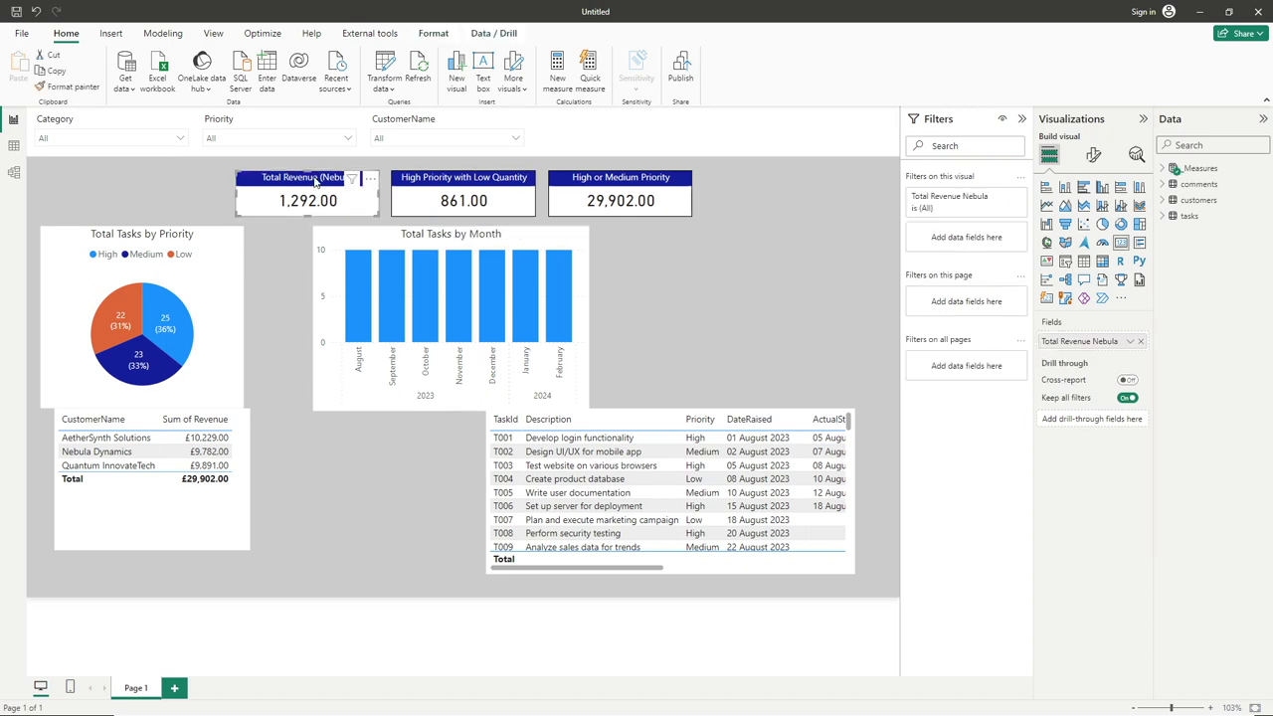
pyautogui.keyDown('ctrl'); pyautogui.click(453, 179); pyautogui.keyUp('ctrl')
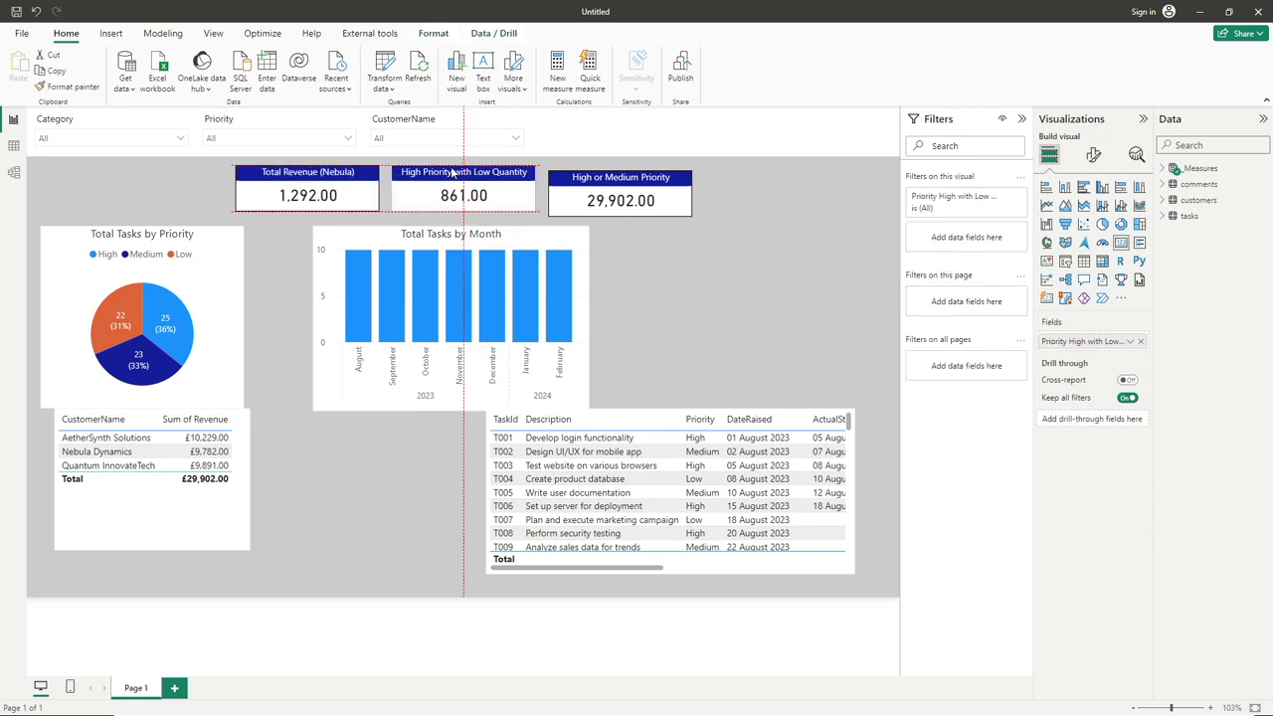
pyautogui.keyDown('ctrl'); pyautogui.click(619, 171); pyautogui.keyUp('ctrl')
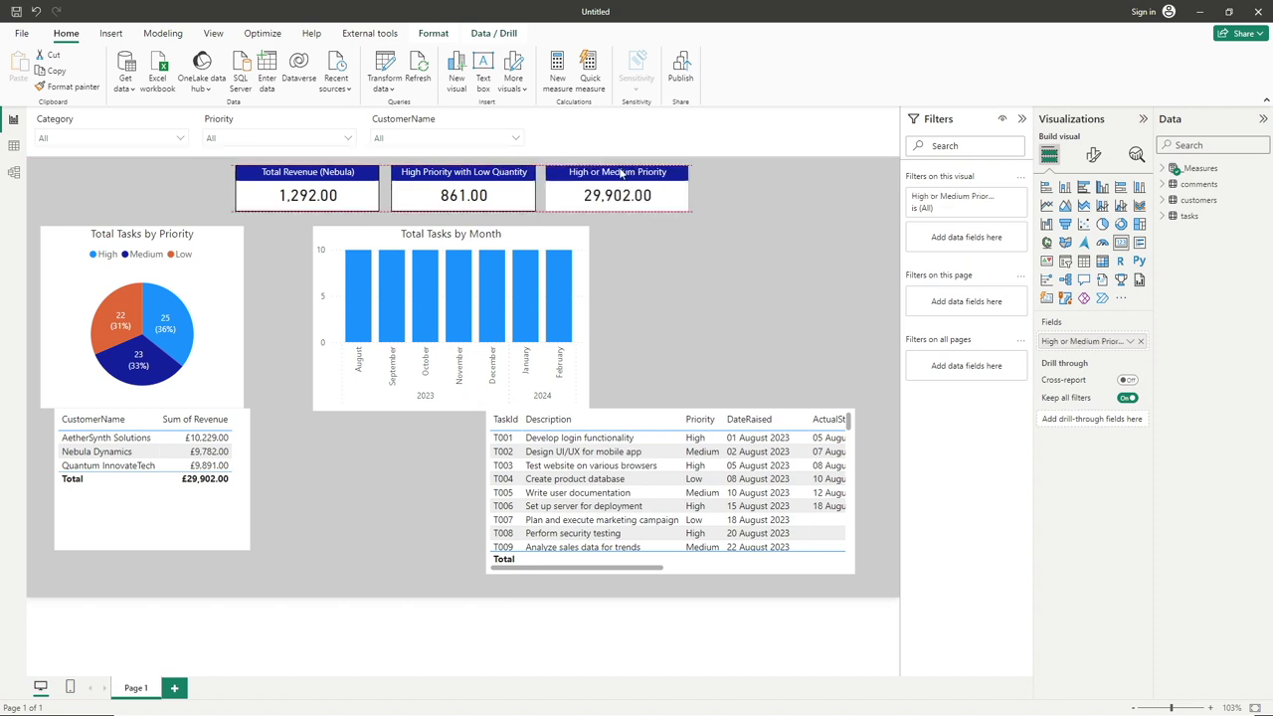
pyautogui.click(149, 269)
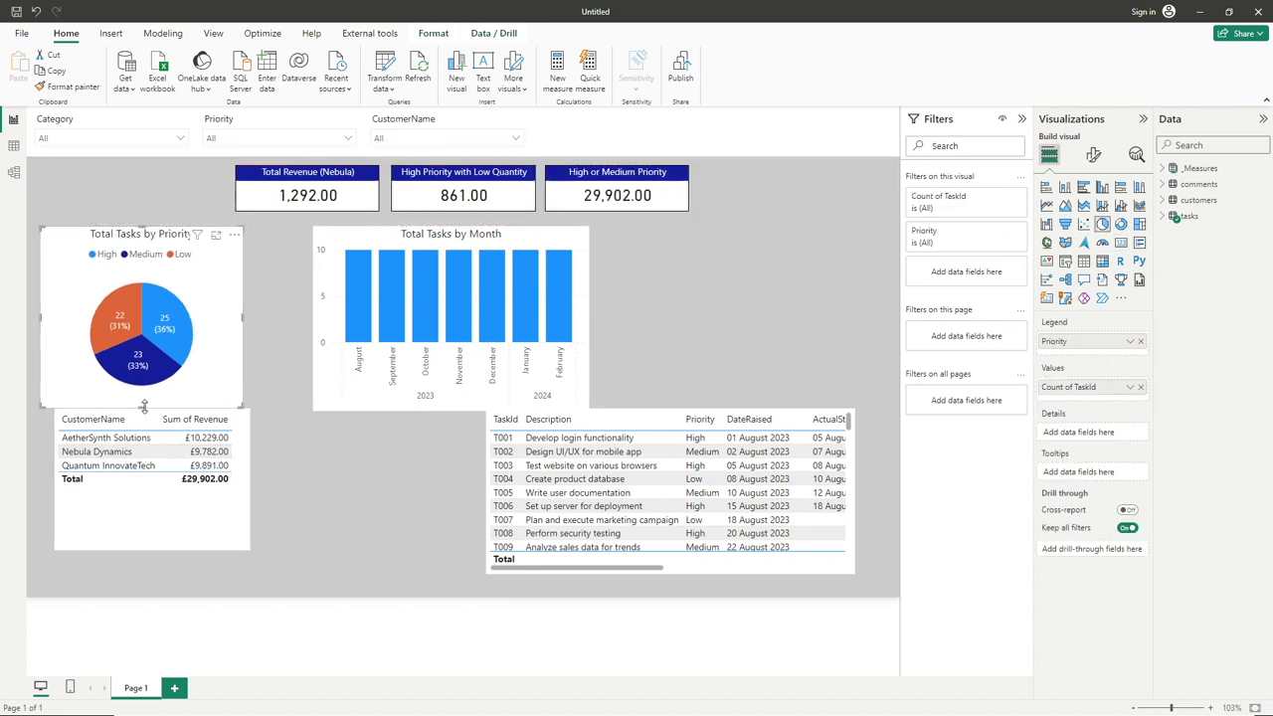
# Shorten the pie and month charts, widen the pie, and shift the month chart right.
pyautogui.moveTo(144, 405); pyautogui.dragTo(143, 394)
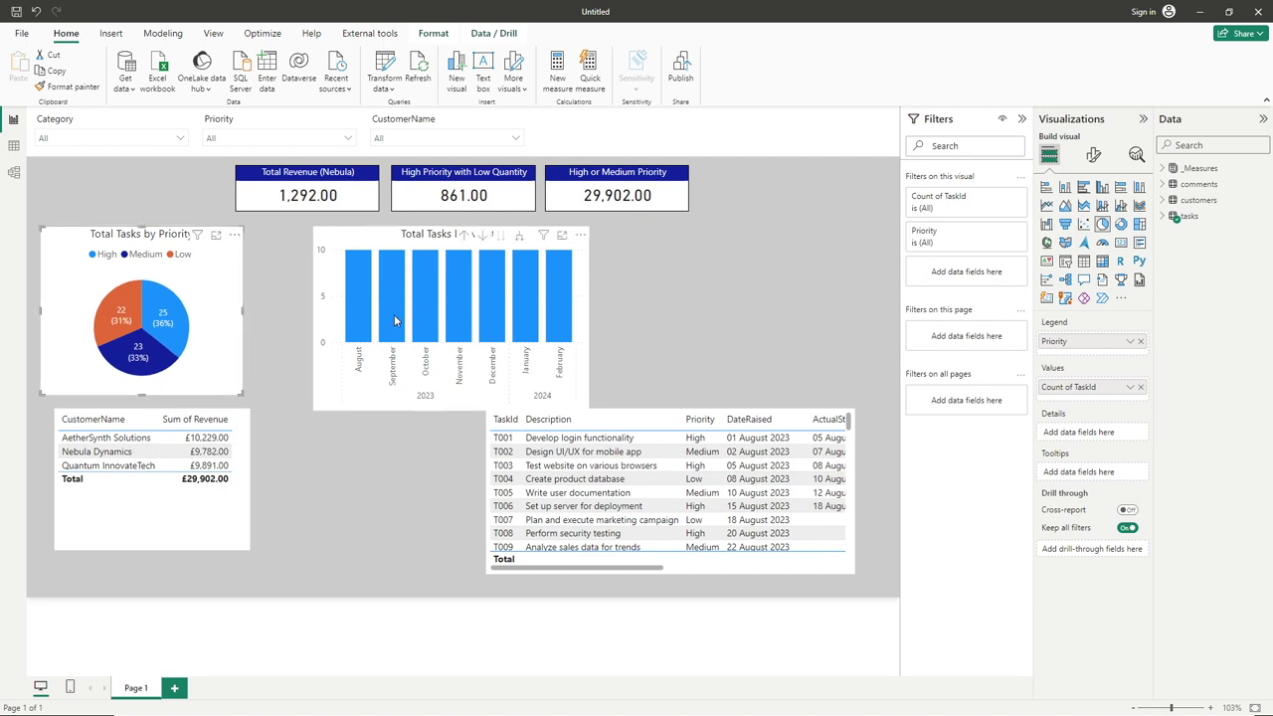
pyautogui.click(432, 236)
pyautogui.moveTo(451, 409); pyautogui.dragTo(449, 397)
pyautogui.moveTo(241, 309); pyautogui.dragTo(276, 311)
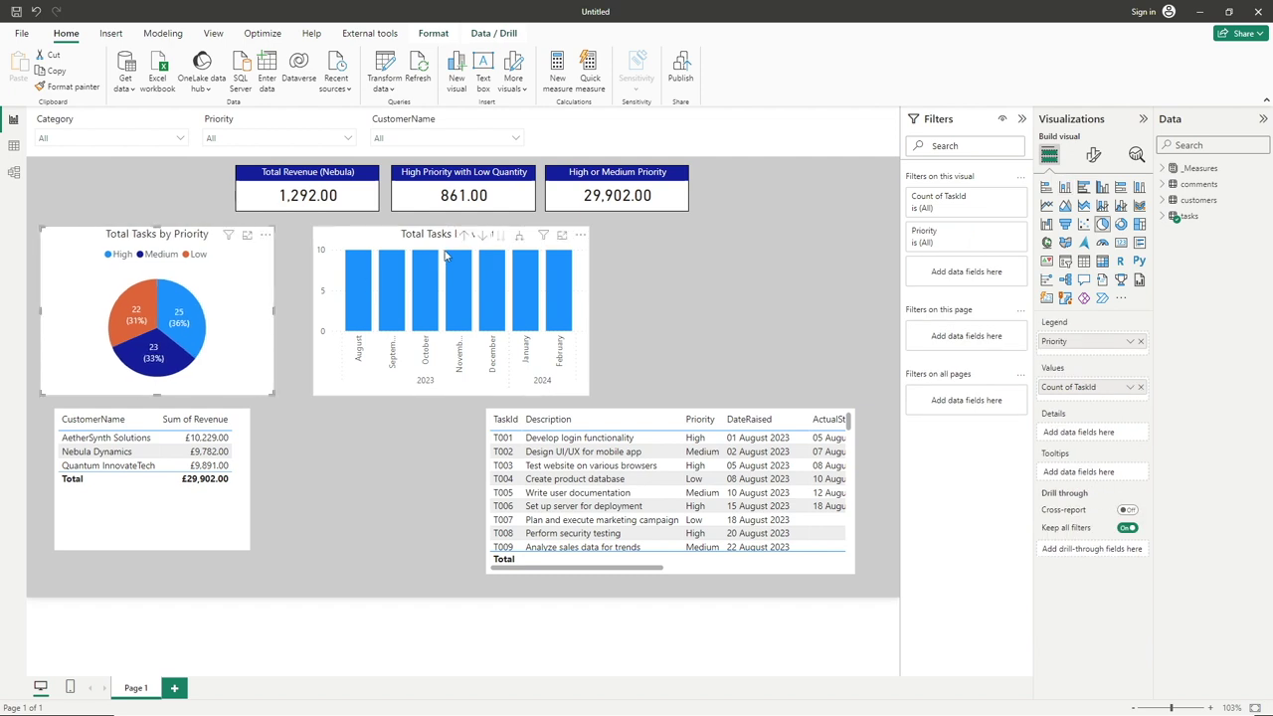
pyautogui.moveTo(455, 240); pyautogui.dragTo(469, 239)
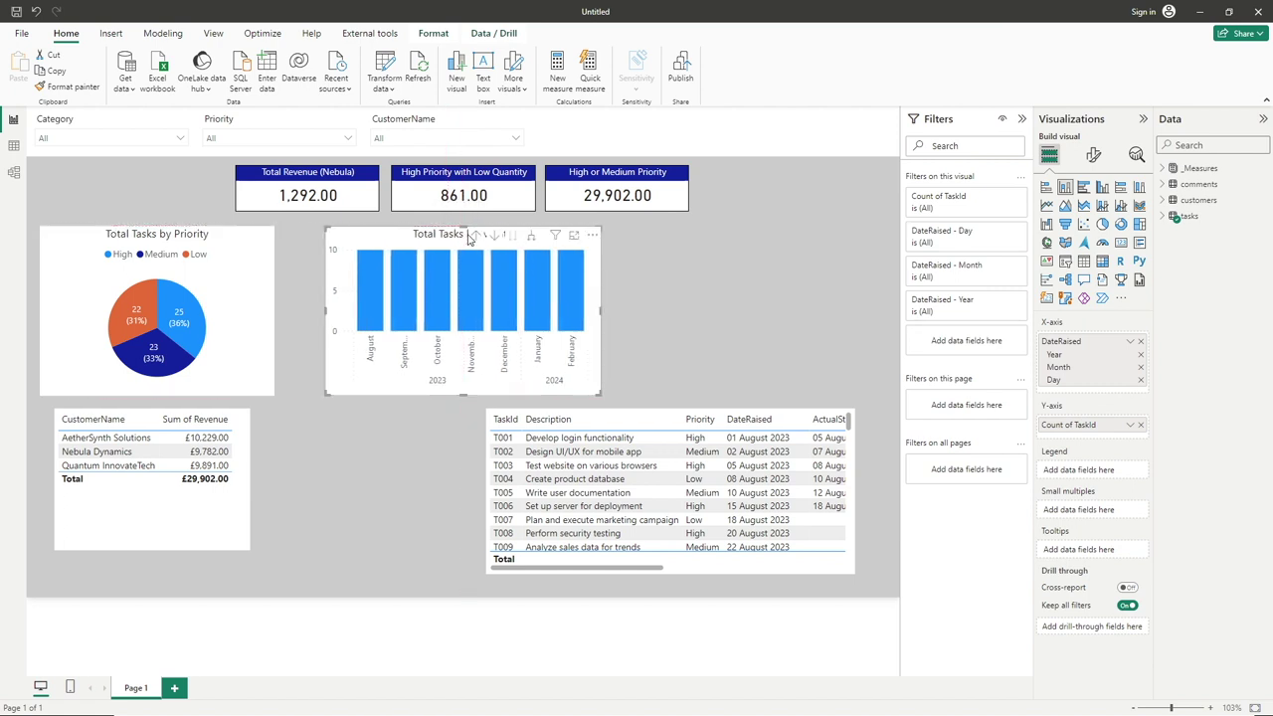
pyautogui.click(676, 270)
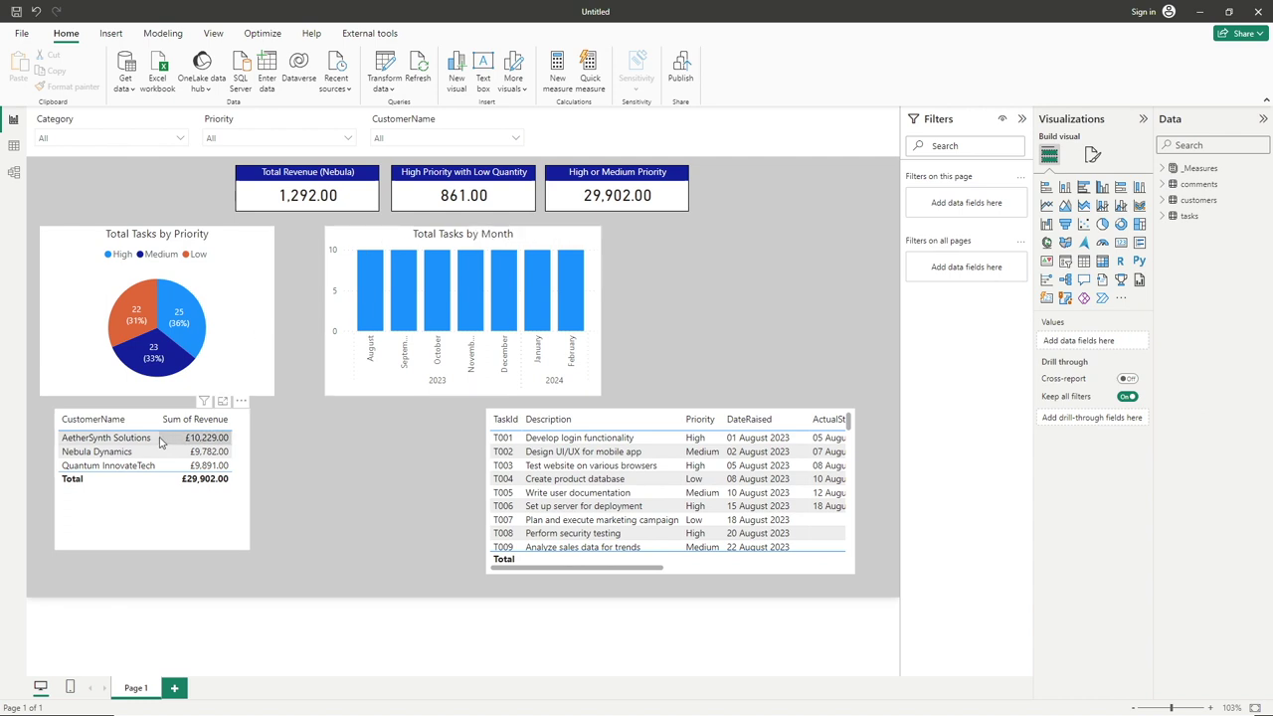
# Move the revenue table top-right, convert it to a bar chart, and enlarge it.
pyautogui.moveTo(159, 532); pyautogui.dragTo(756, 346)
pyautogui.moveTo(855, 303); pyautogui.dragTo(885, 304)
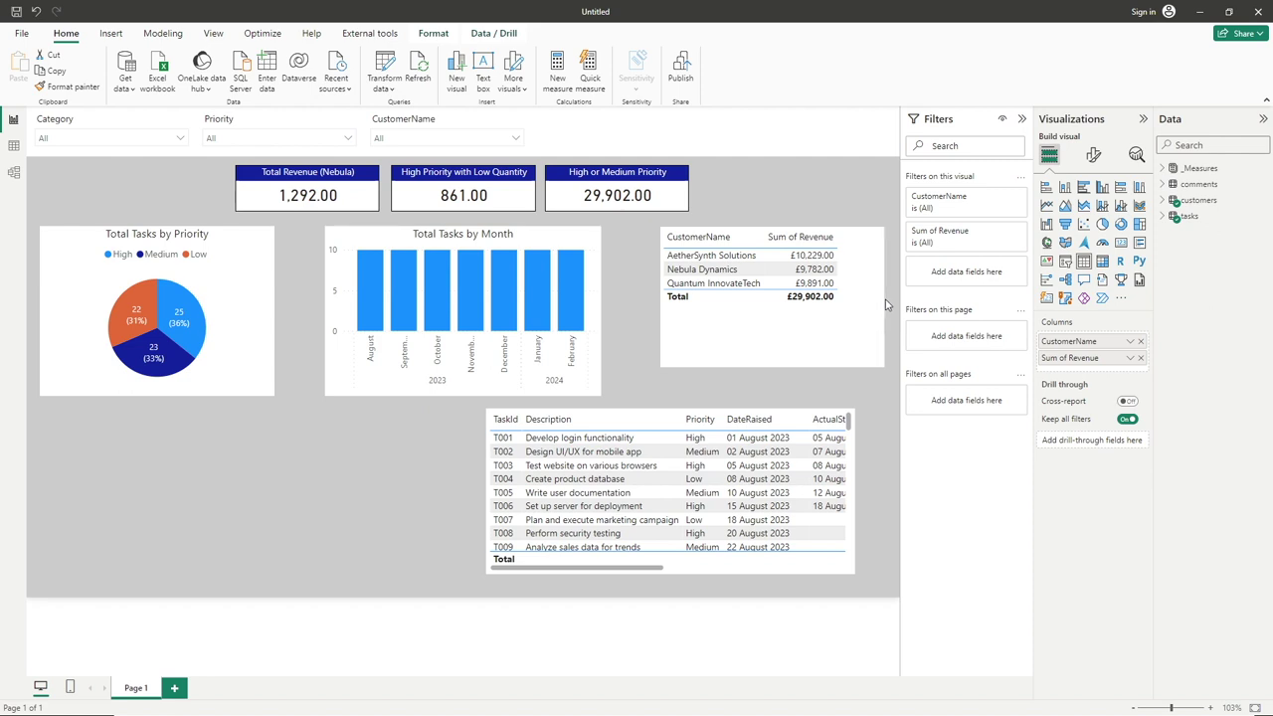
pyautogui.click(1084, 188)
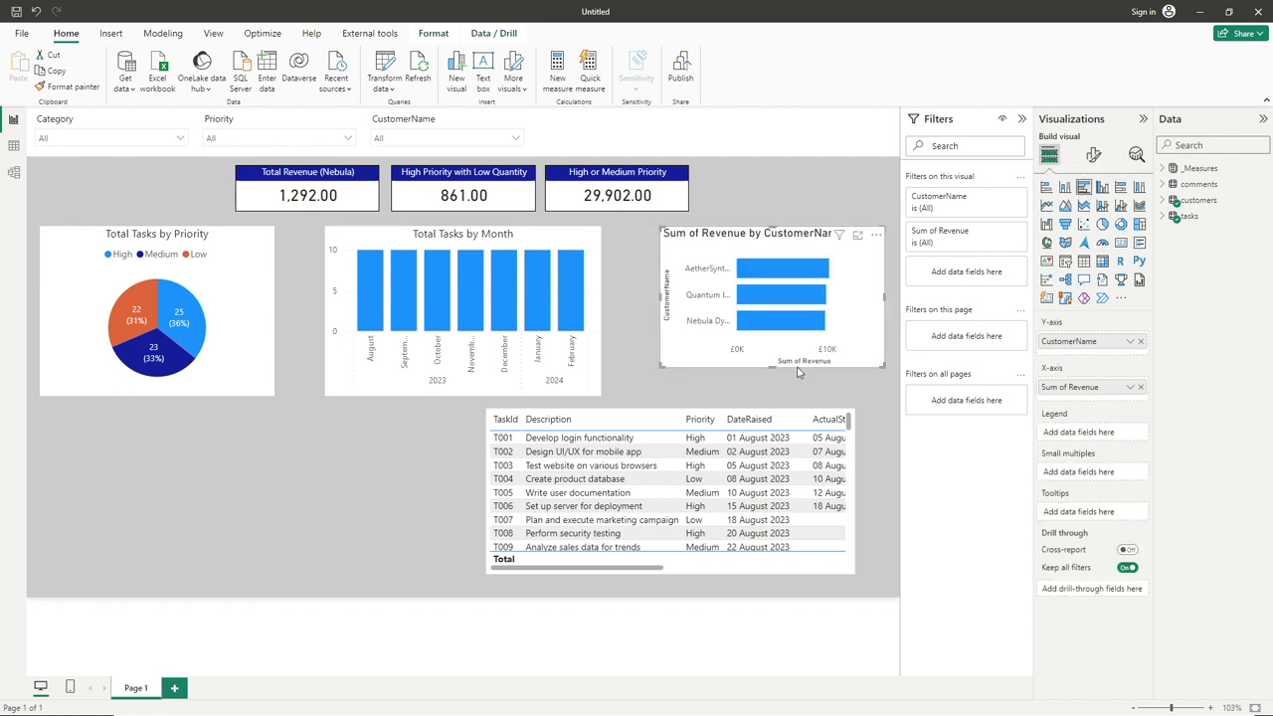
pyautogui.moveTo(769, 366); pyautogui.dragTo(769, 395)
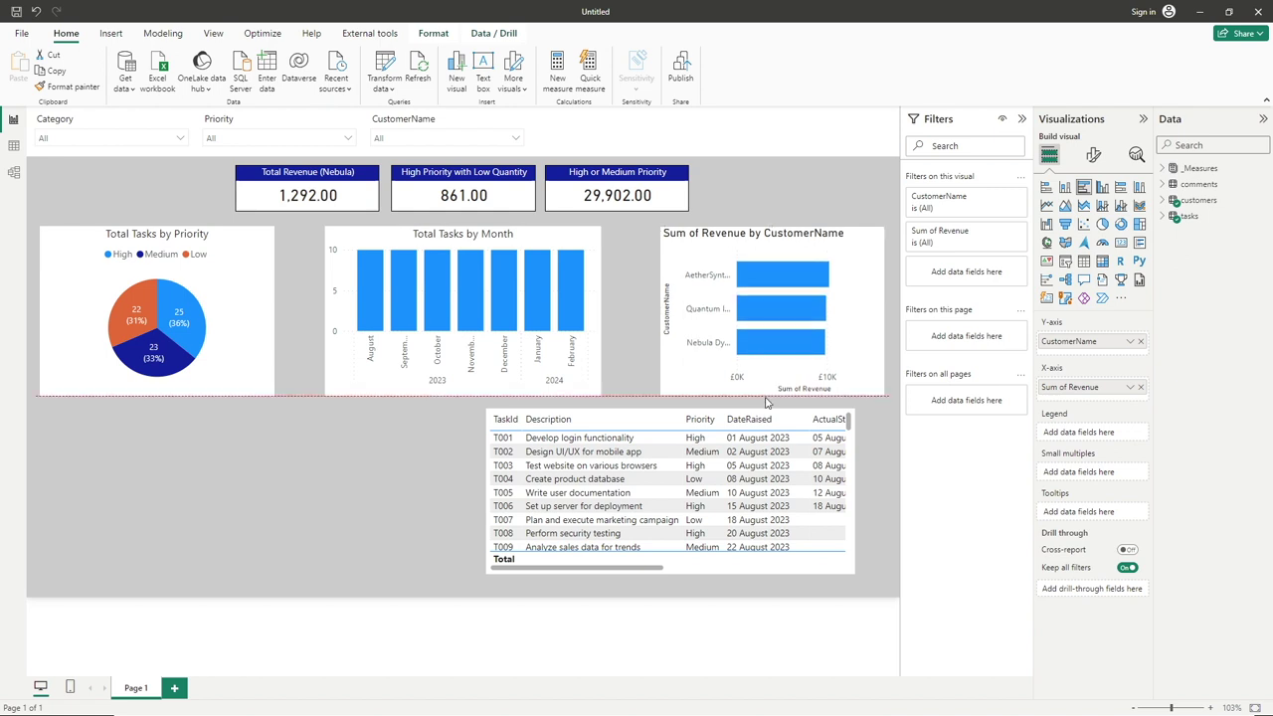
pyautogui.moveTo(664, 313); pyautogui.dragTo(629, 314)
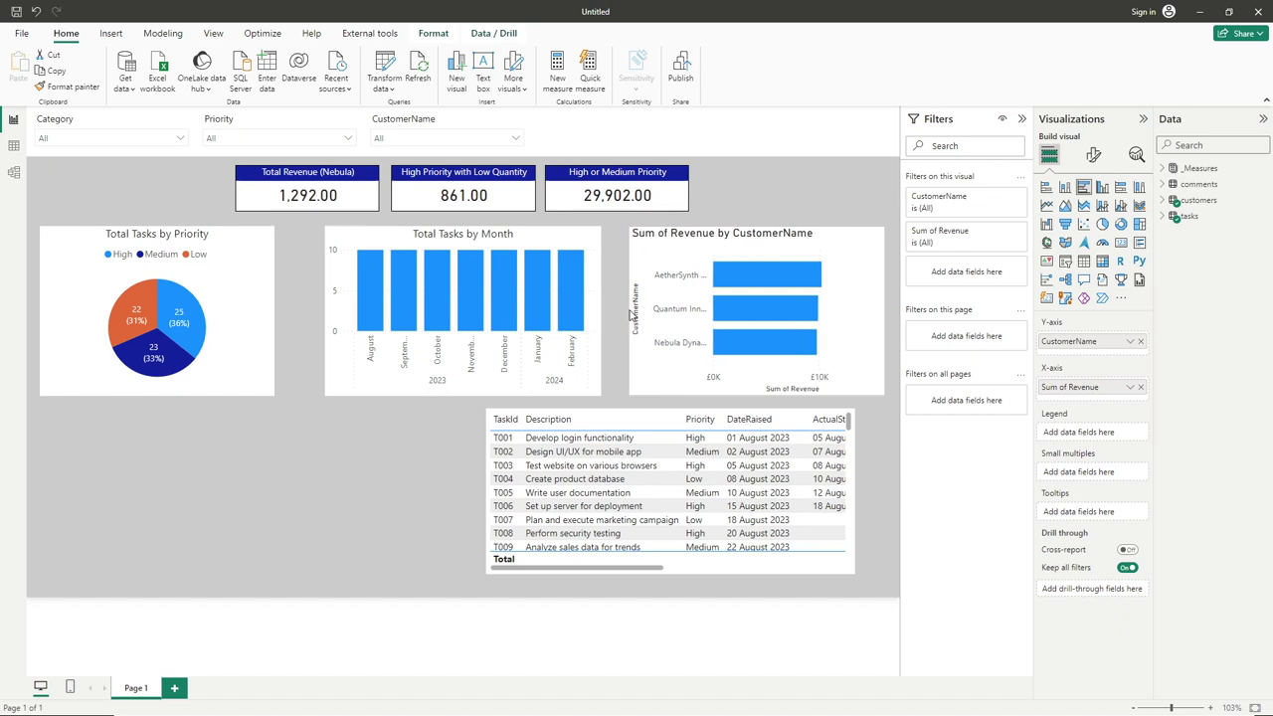
# Widen and align the Total Tasks by Month chart and the priority pie chart.
pyautogui.click(603, 323)
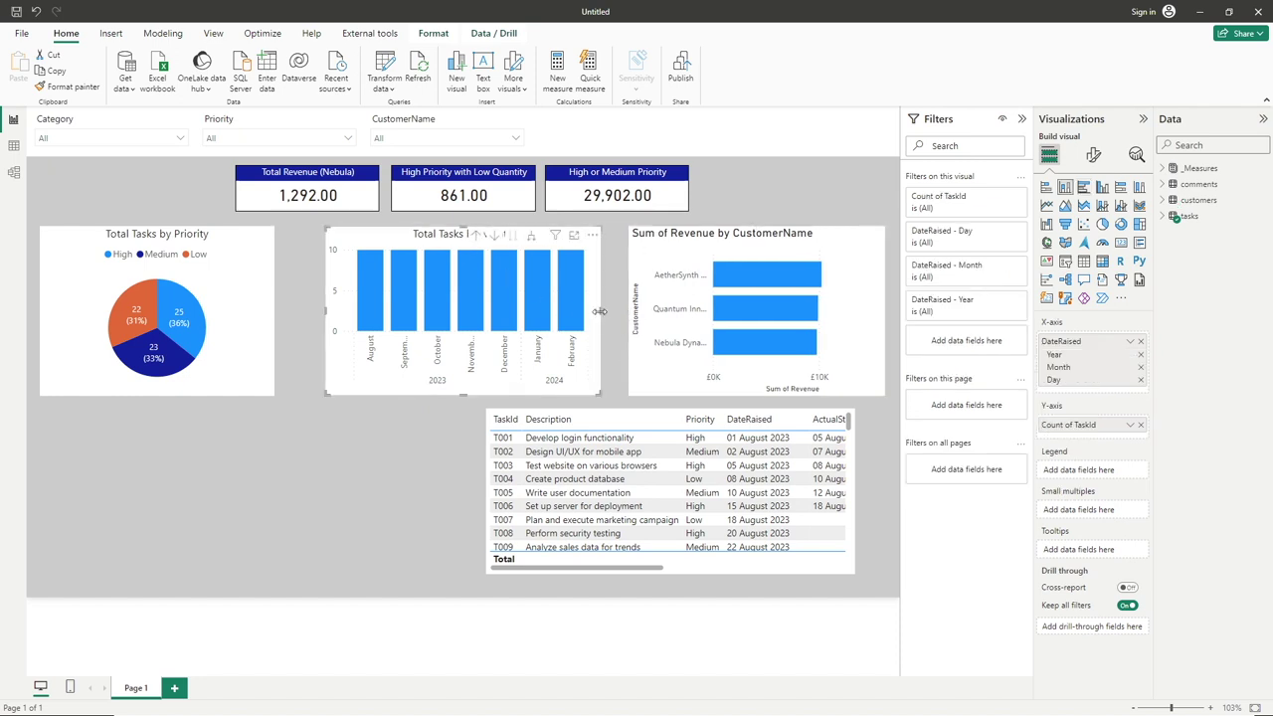
pyautogui.moveTo(601, 316); pyautogui.dragTo(618, 316)
pyautogui.moveTo(521, 240); pyautogui.dragTo(513, 240)
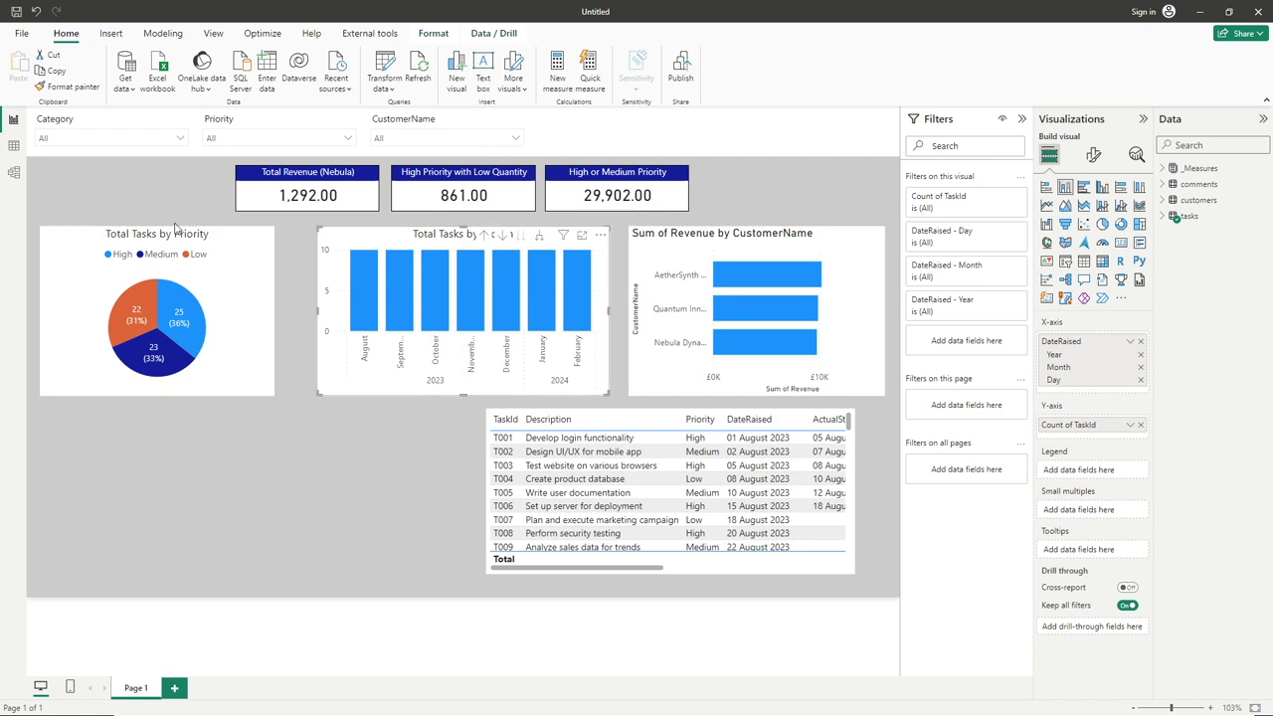
pyautogui.click(230, 280)
pyautogui.moveTo(272, 312); pyautogui.dragTo(296, 311)
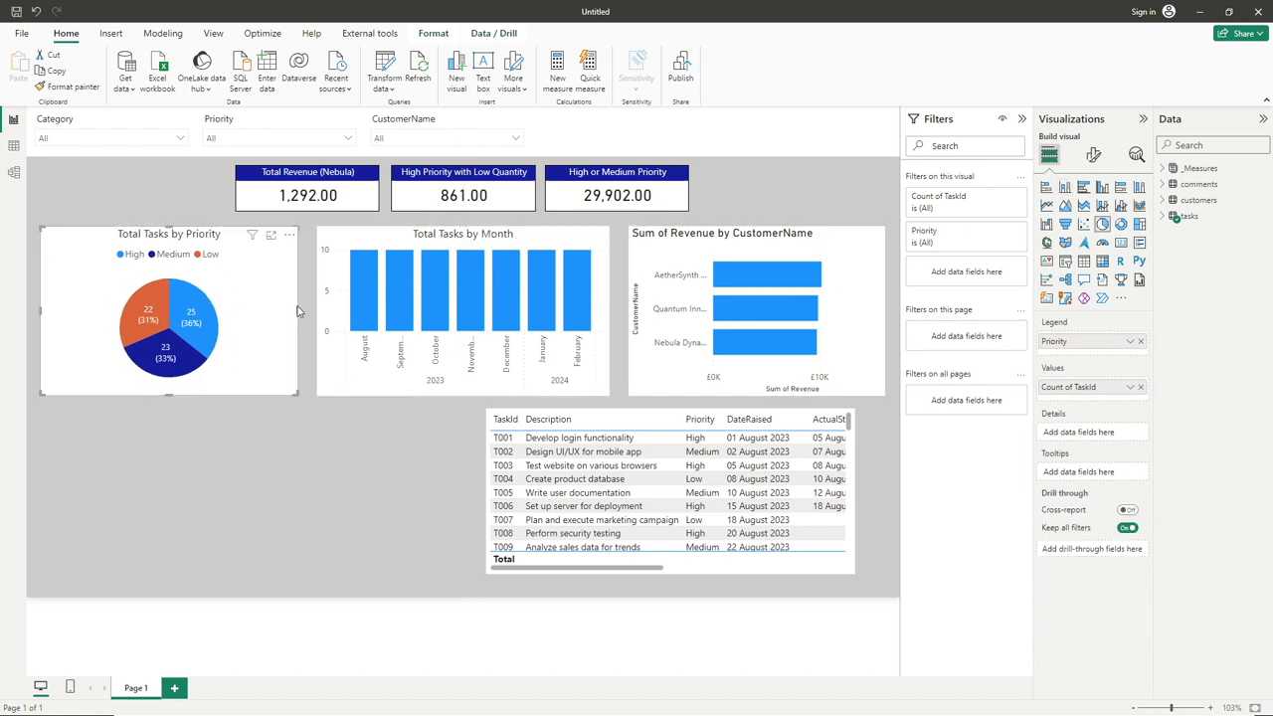
pyautogui.click(280, 506)
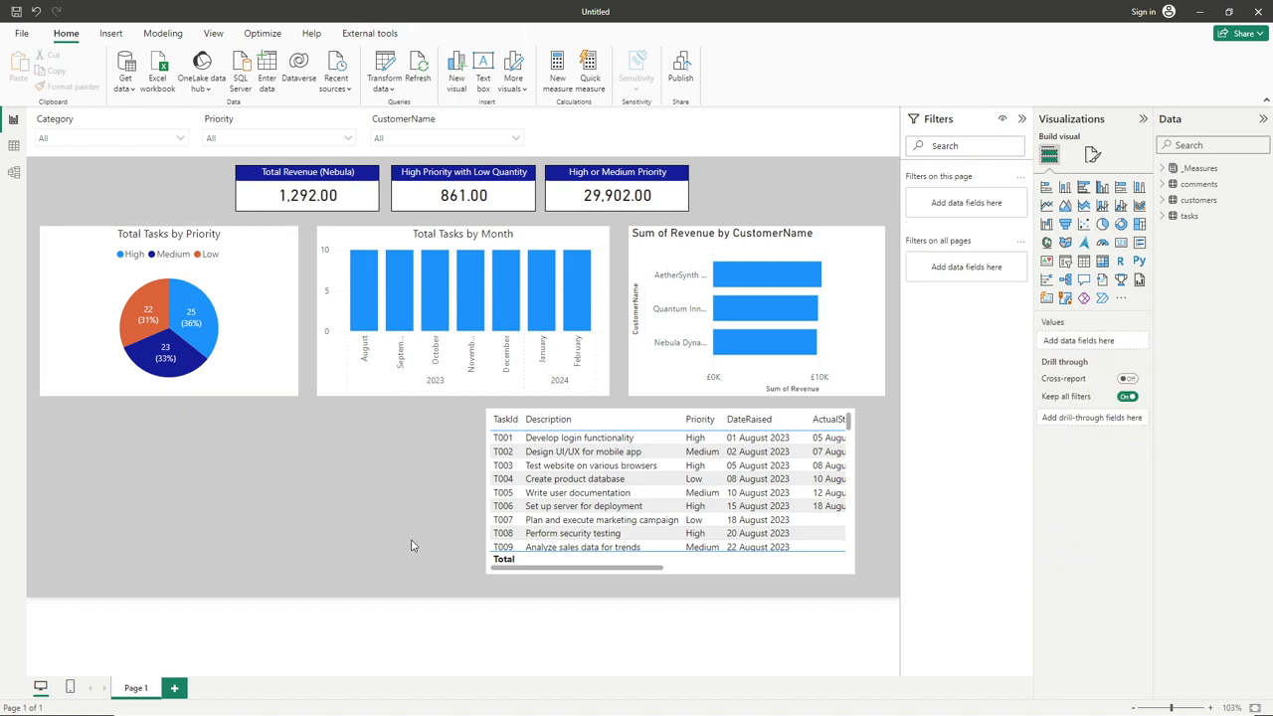
pyautogui.click(840, 569)
# Stretch the tasks table to full page width and tall enough to show row T010.
pyautogui.moveTo(494, 573); pyautogui.dragTo(40, 569)
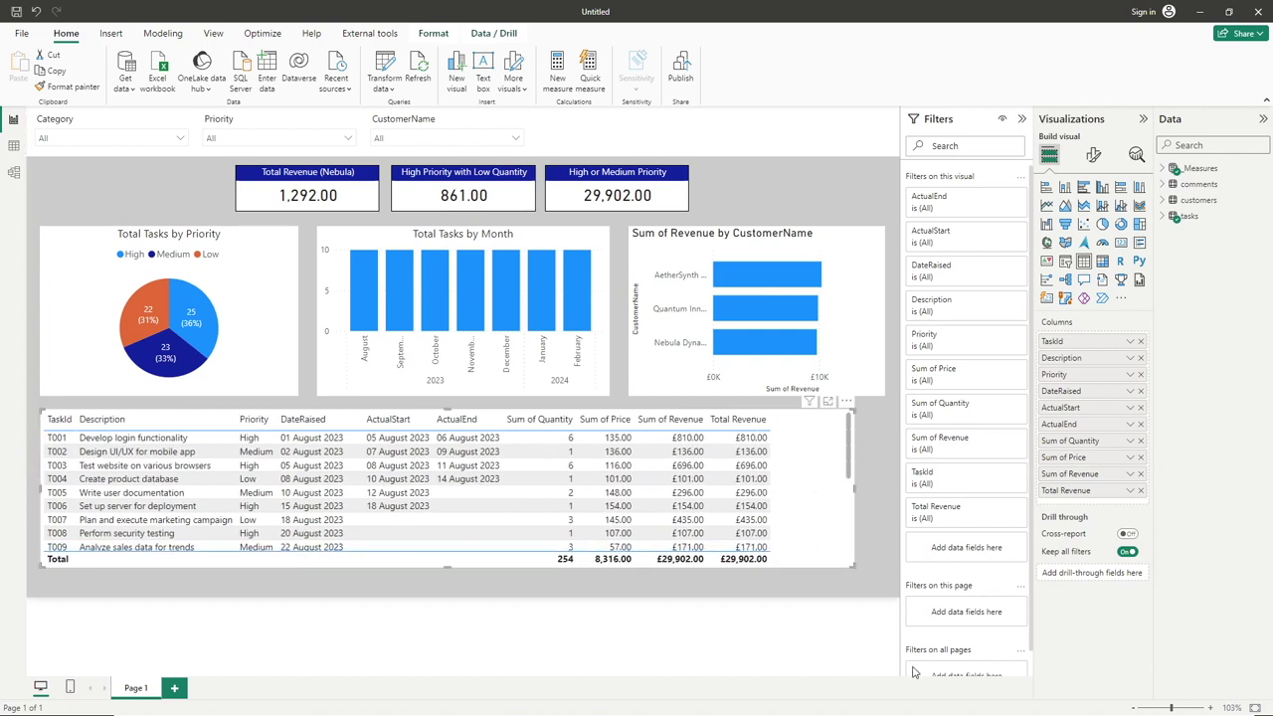
pyautogui.moveTo(855, 488); pyautogui.dragTo(884, 498)
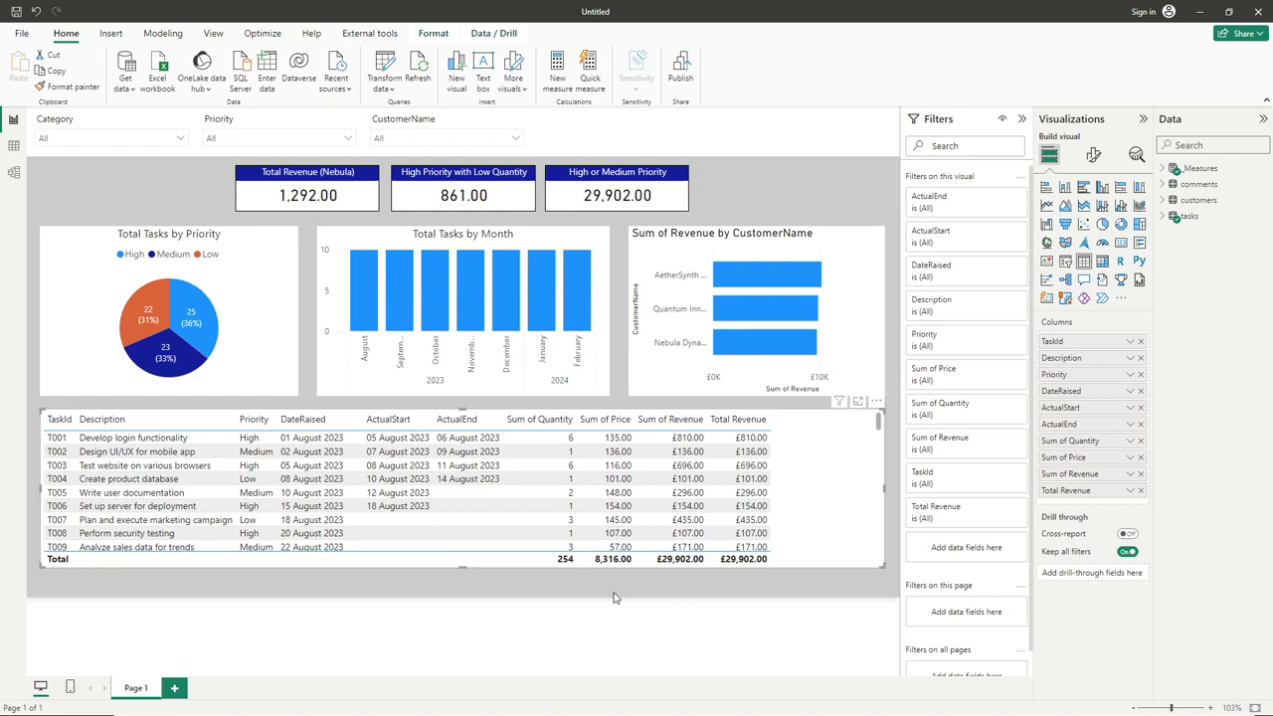
pyautogui.moveTo(460, 568); pyautogui.dragTo(460, 581)
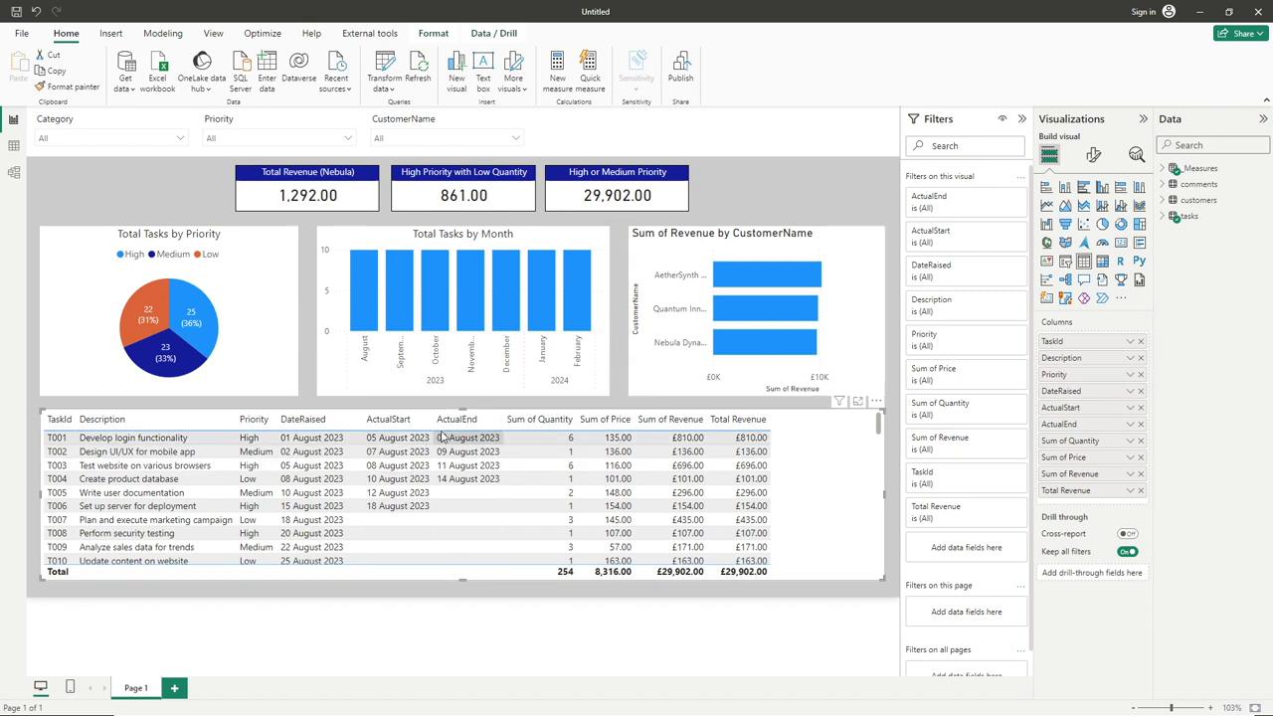
pyautogui.moveTo(464, 410); pyautogui.dragTo(464, 412)
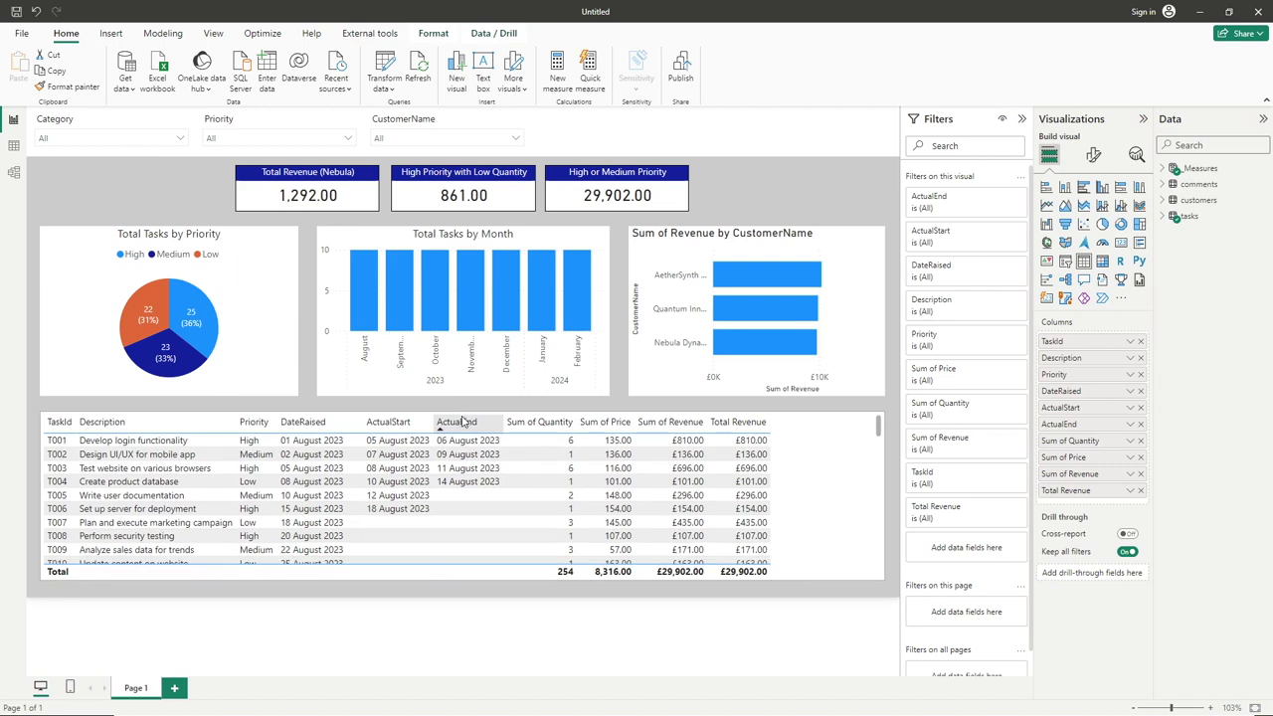
# Widen the revenue by customer chart slightly, then bring up its Format visual options.
pyautogui.click(291, 373)
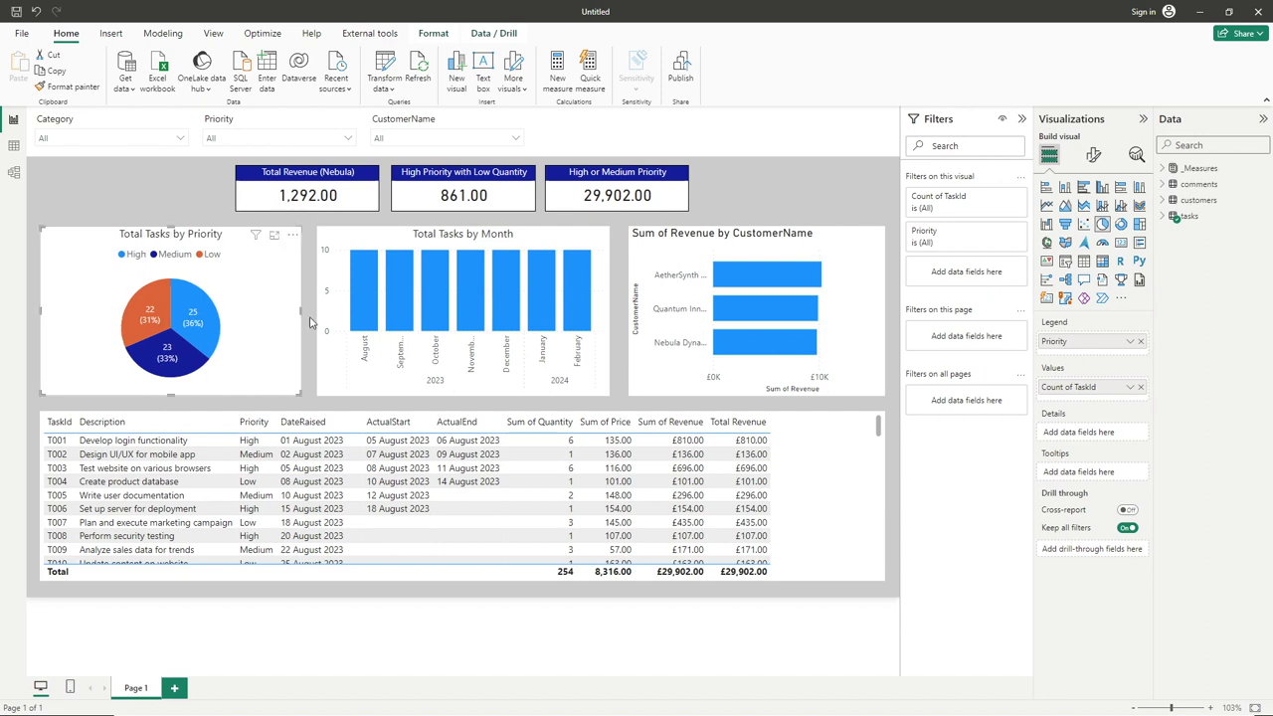
pyautogui.click(649, 312)
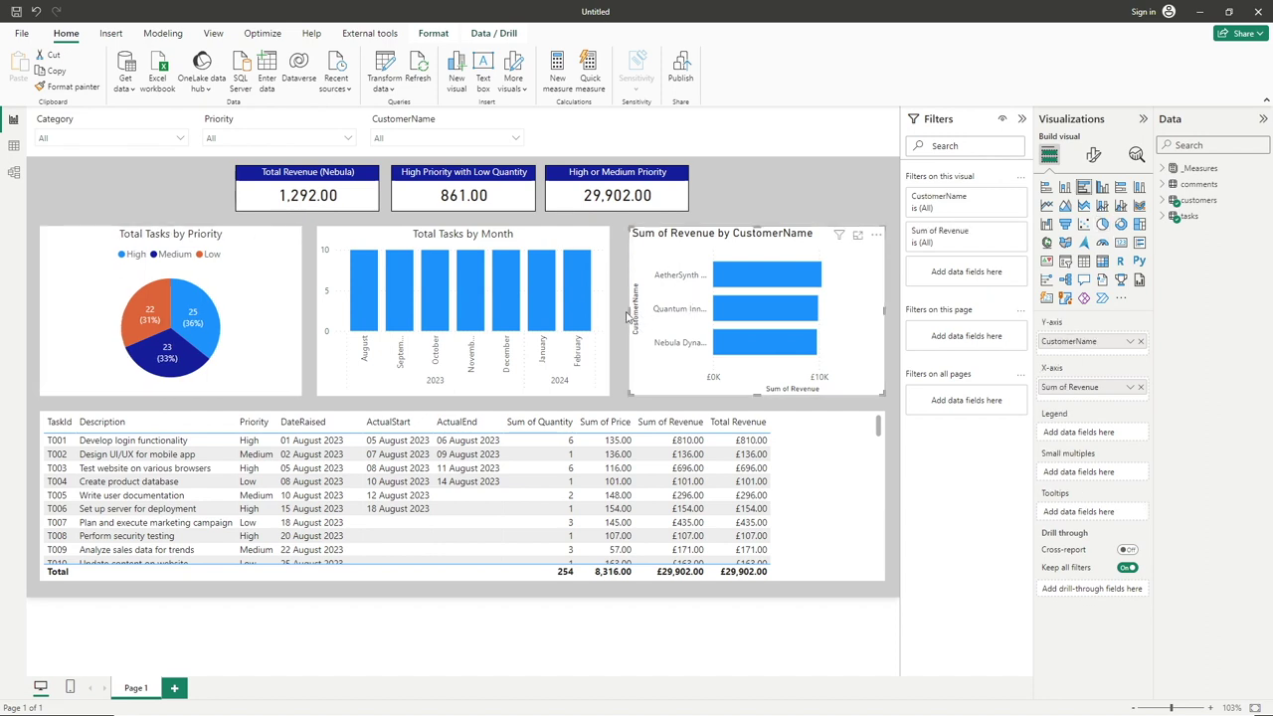
pyautogui.moveTo(627, 317); pyautogui.dragTo(623, 318)
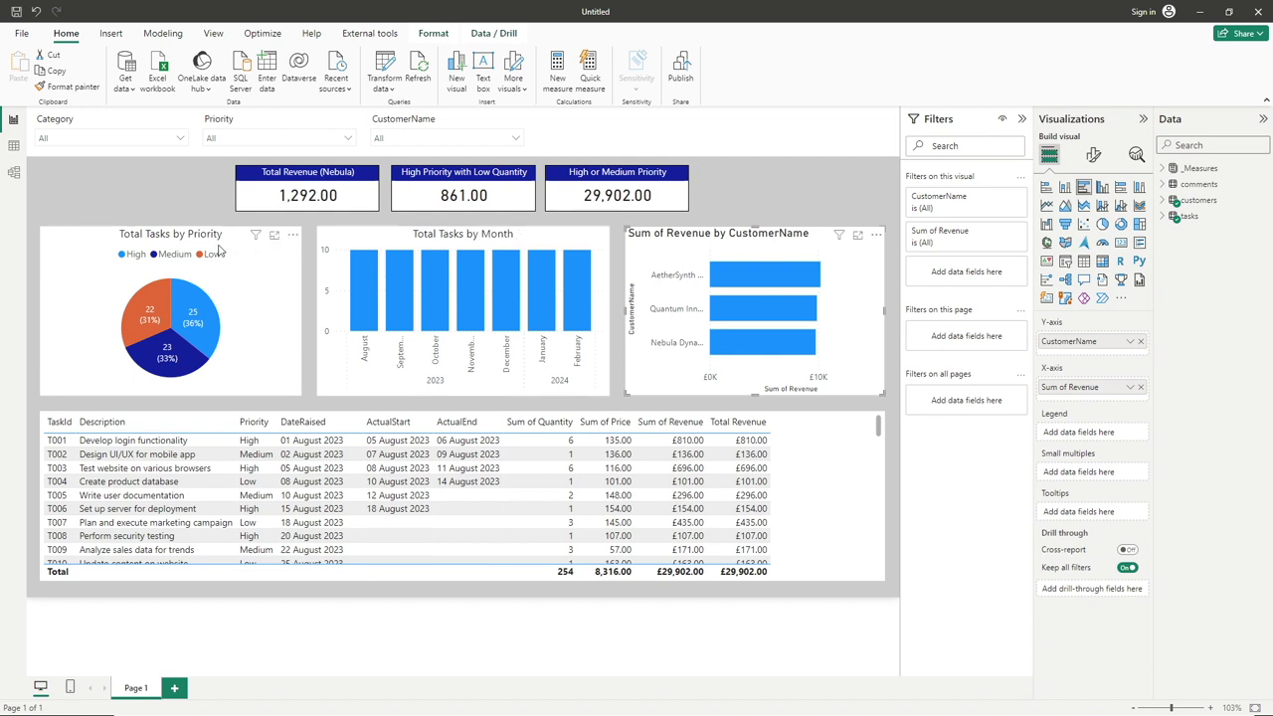
pyautogui.click(187, 242)
pyautogui.click(614, 239)
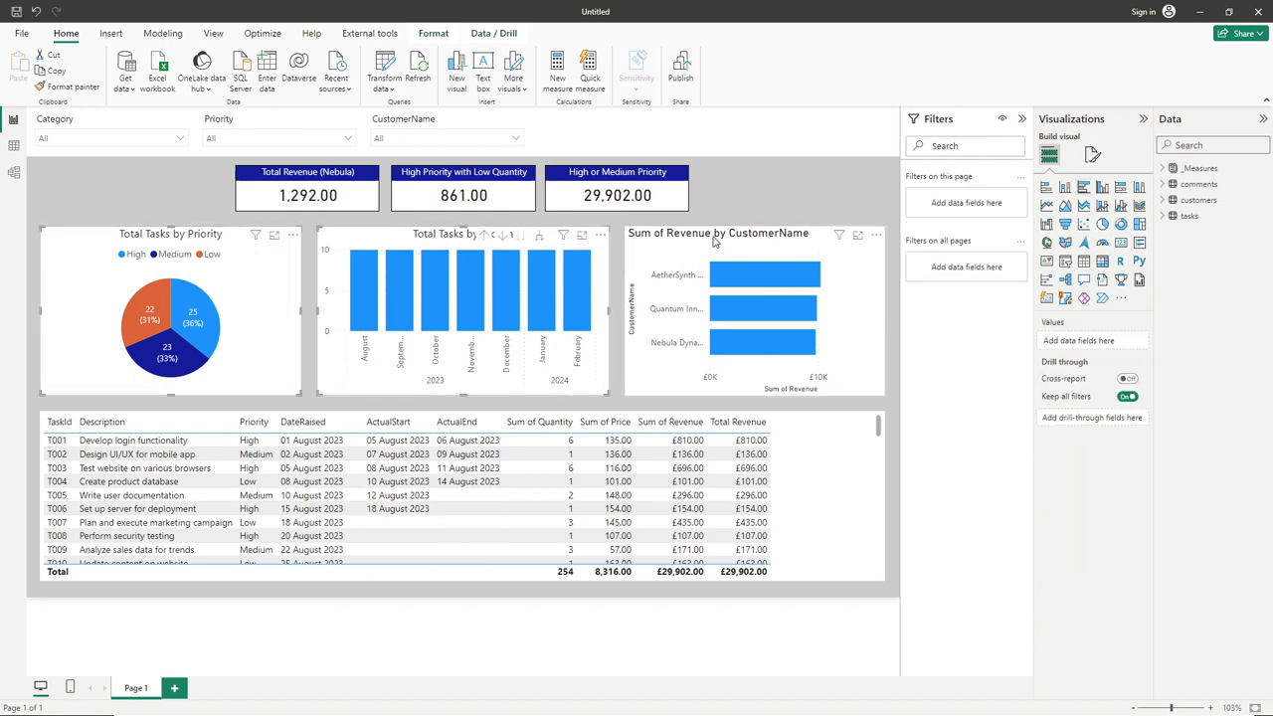
pyautogui.click(442, 239)
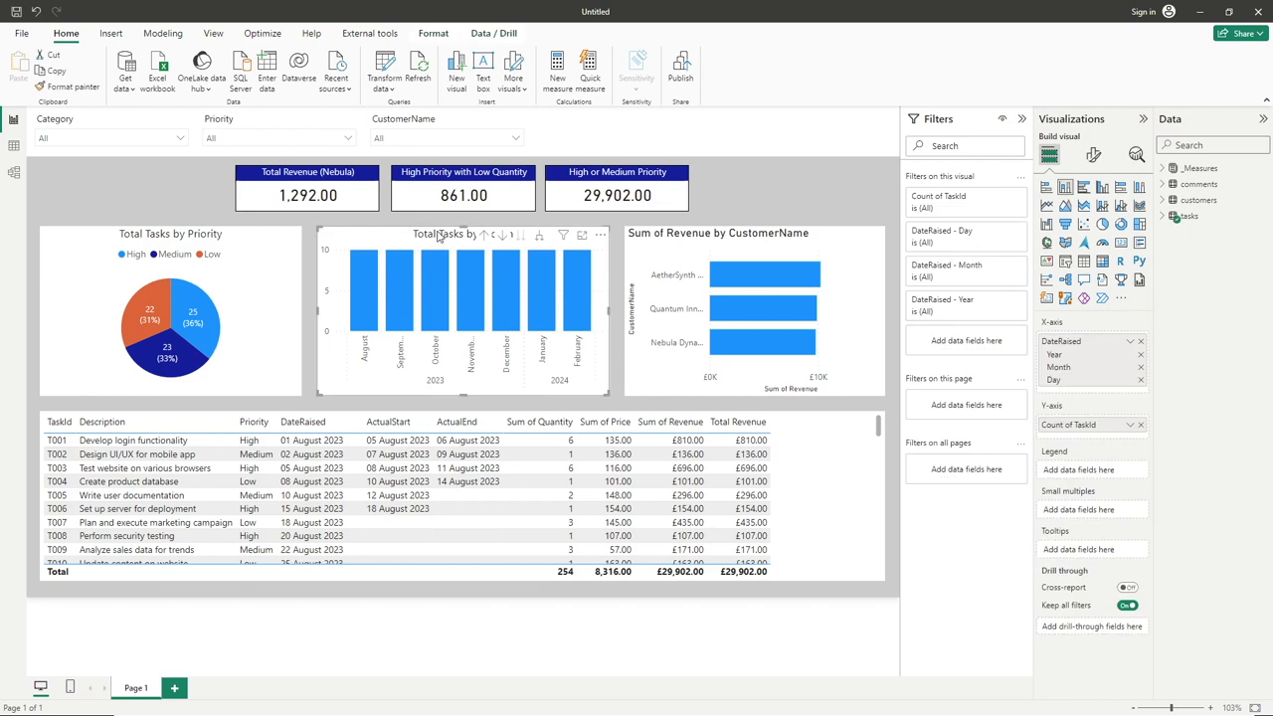
pyautogui.click(658, 241)
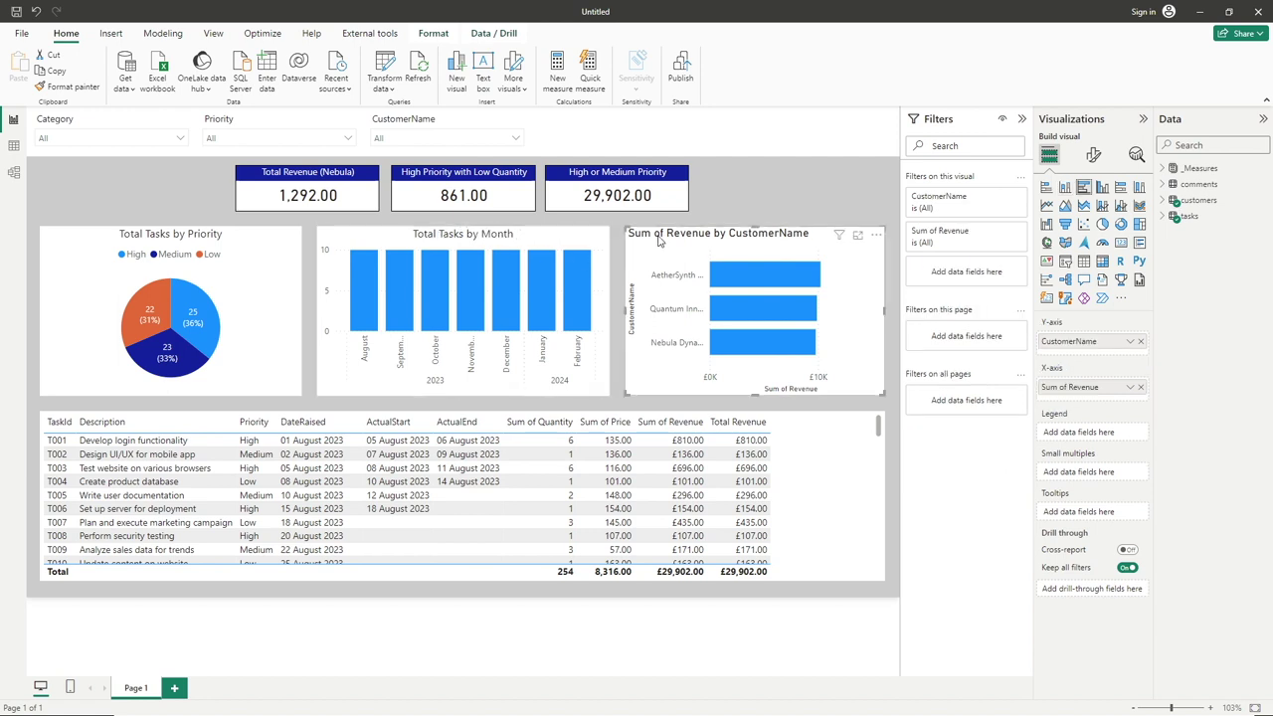
pyautogui.click(1093, 155)
# Edit the revenue chart's title text from 'Sum of Revenue by CustomerName' to 'Revenue by Customer Name'.
pyautogui.click(1093, 218)
pyautogui.click(1092, 274)
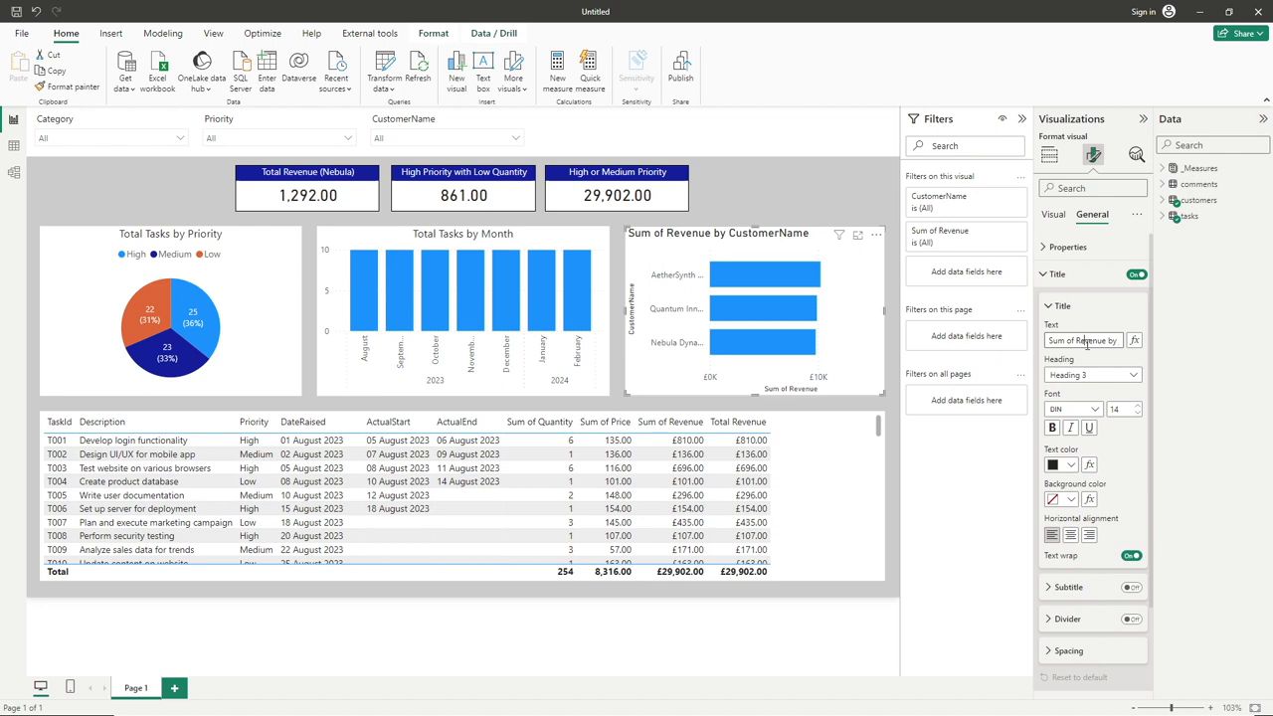
pyautogui.moveTo(1077, 340); pyautogui.dragTo(919, 346)
pyautogui.press('BackSpace')
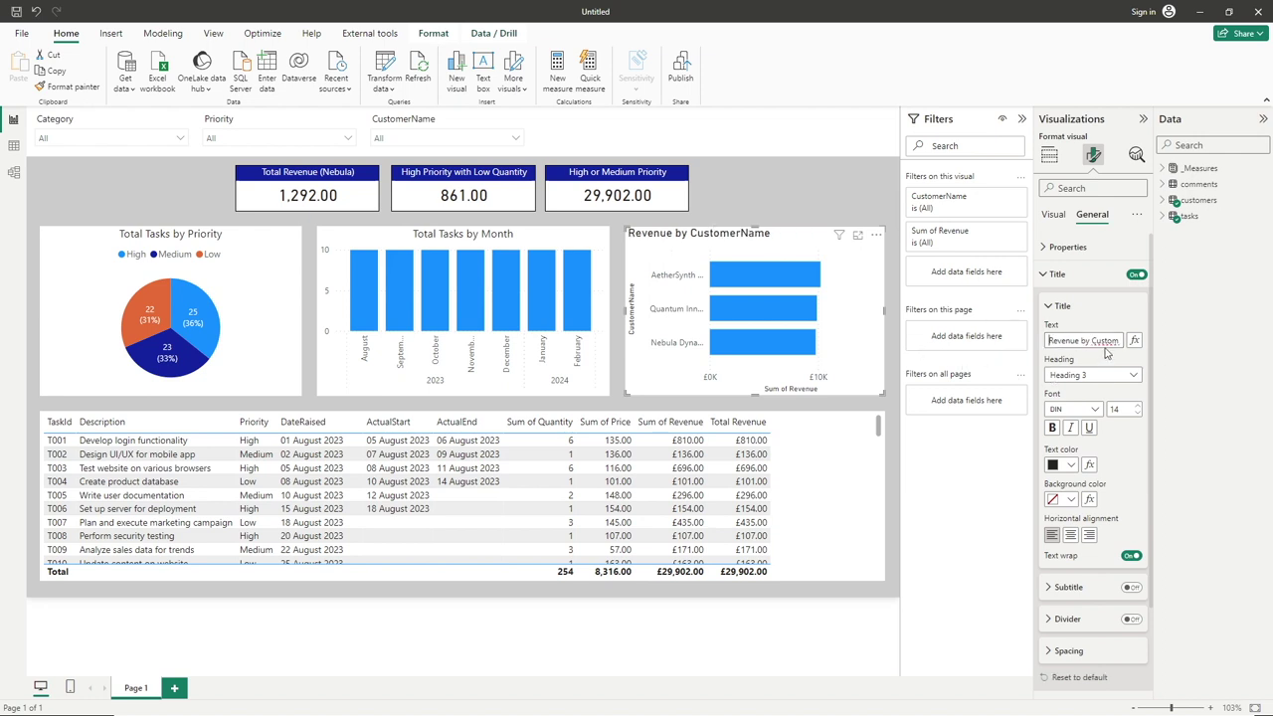
pyautogui.press('End')
# Set the revenue chart title to Segoe UI, size 12, centred.
pyautogui.click(1084, 408)
pyautogui.scroll(-3, 1092, 552)
pyautogui.scroll(-1, 1092, 564)
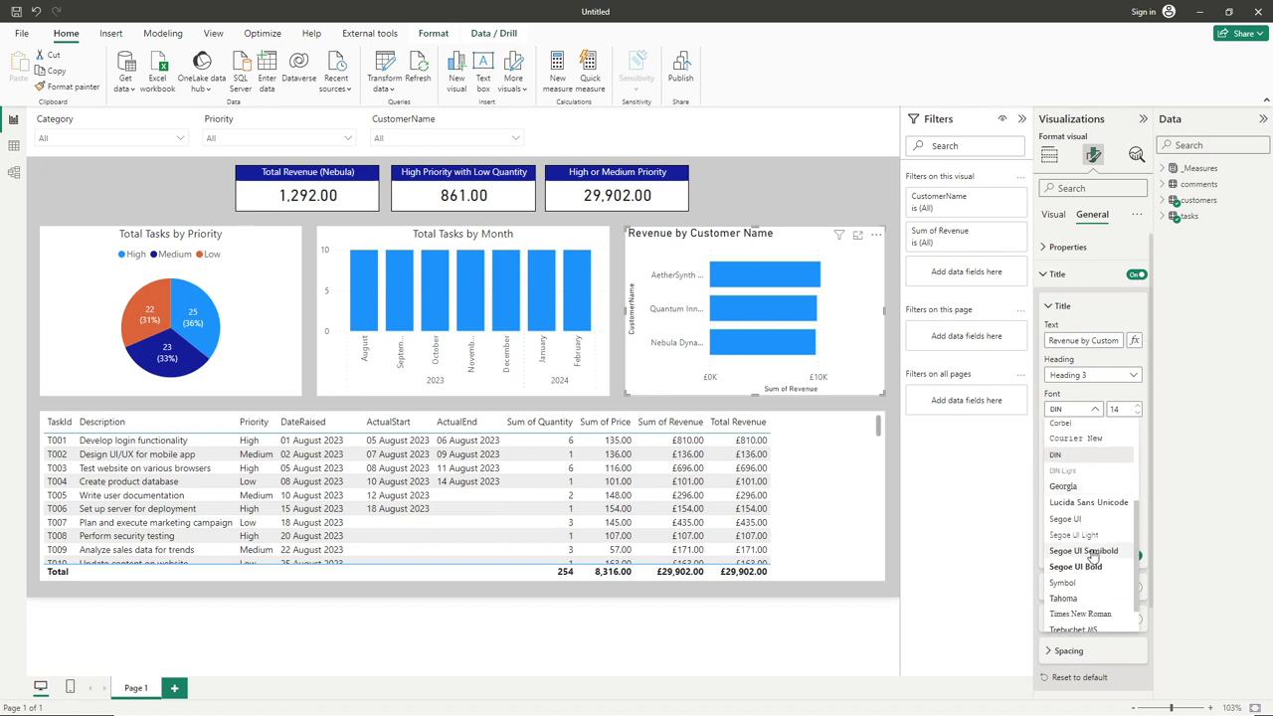
pyautogui.click(1089, 530)
pyautogui.click(1139, 415)
pyautogui.click(1139, 414)
pyautogui.click(1139, 415)
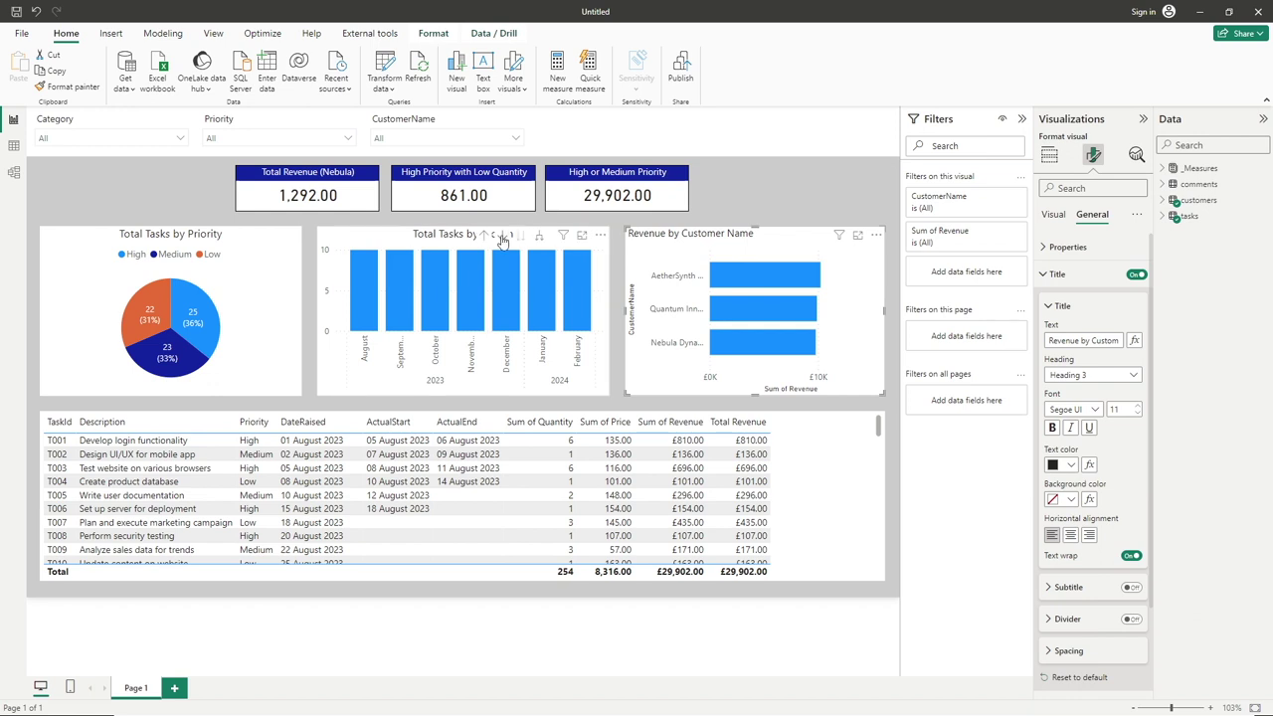
pyautogui.click(472, 237)
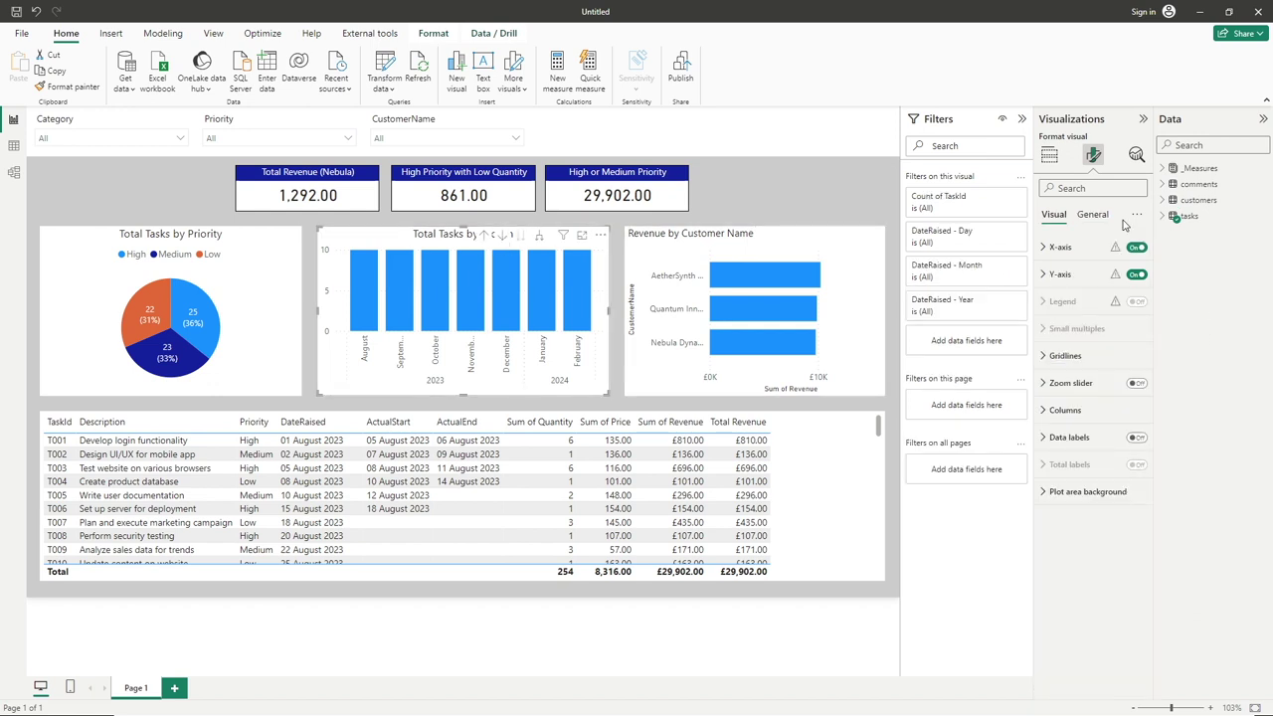
pyautogui.click(1092, 214)
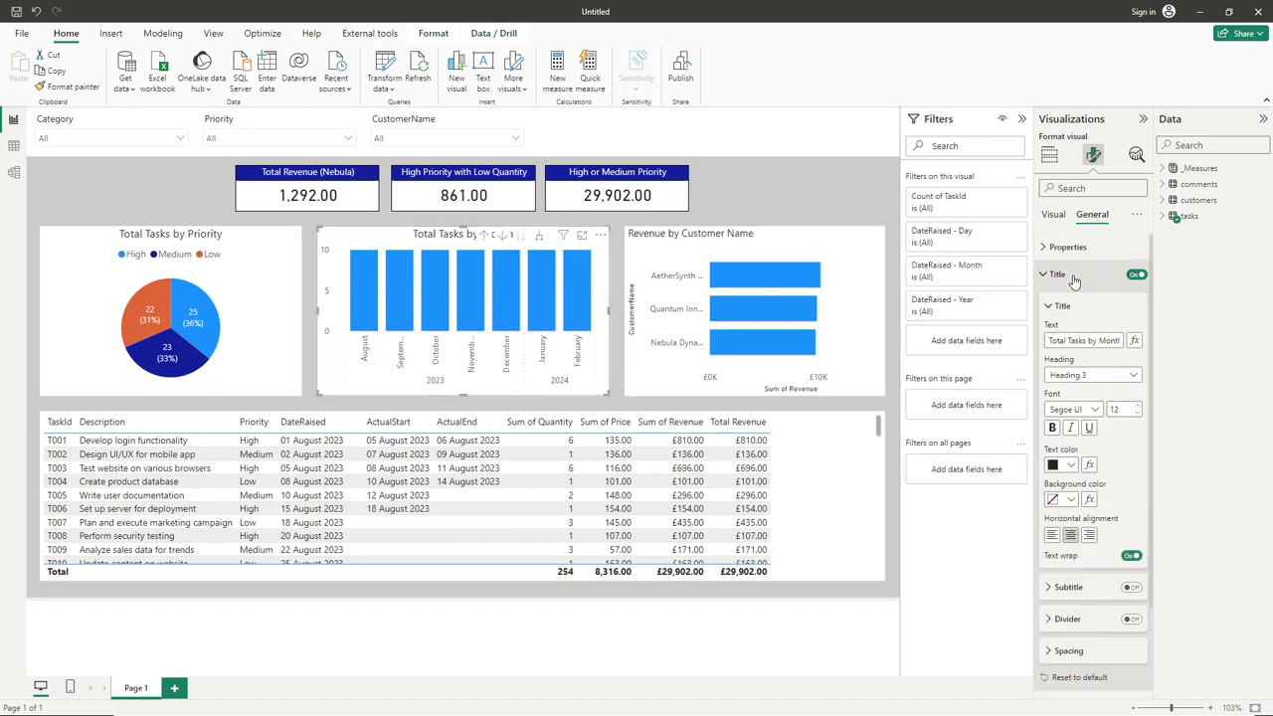
pyautogui.click(690, 242)
pyautogui.click(1092, 214)
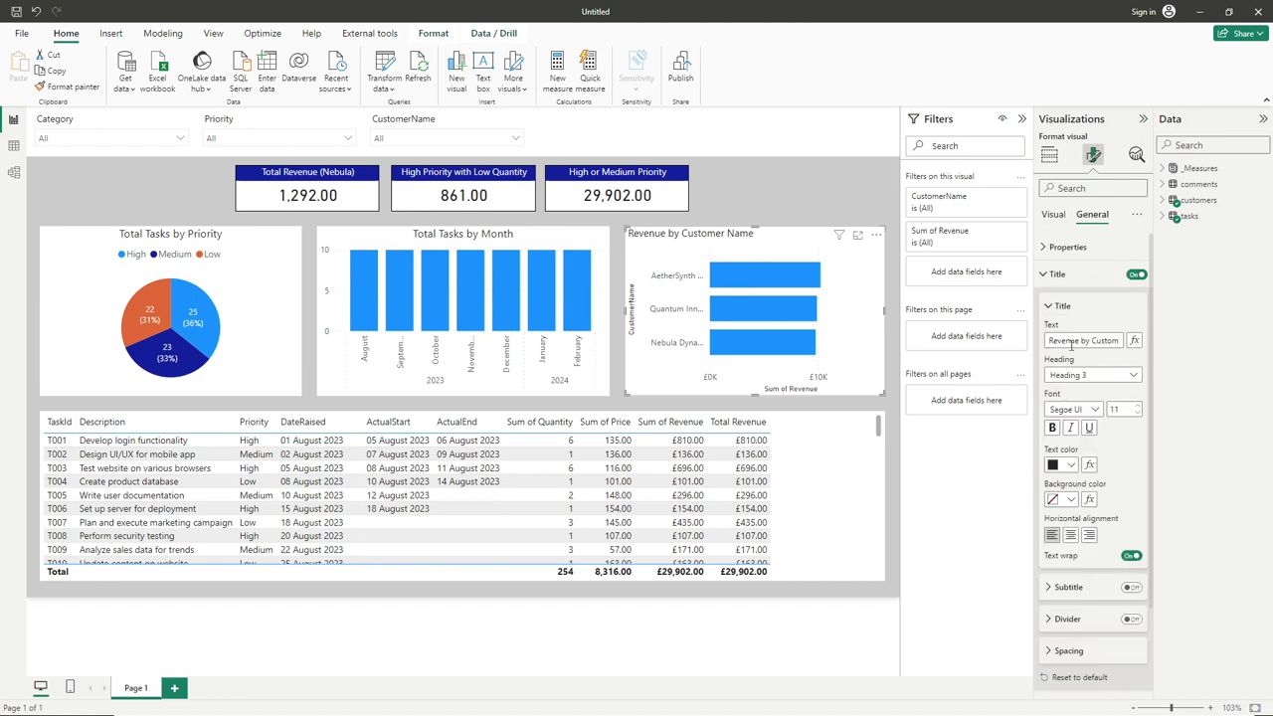
pyautogui.click(1137, 405)
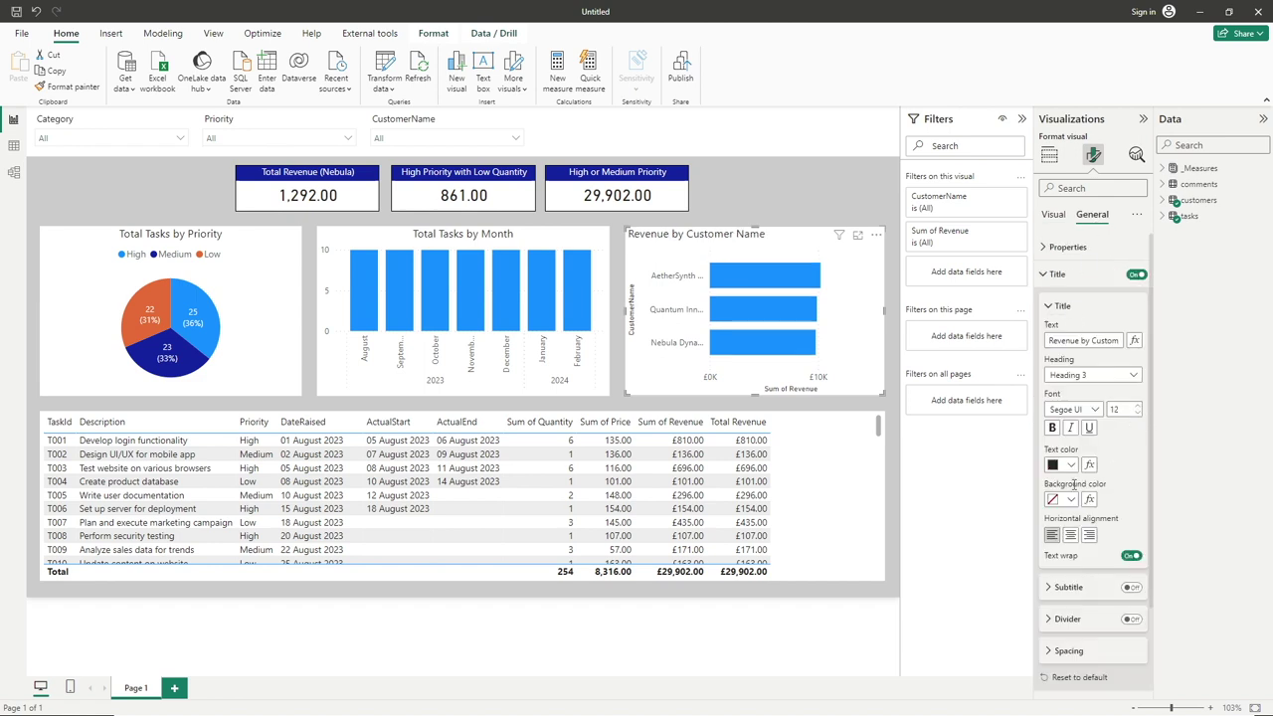
pyautogui.click(1071, 535)
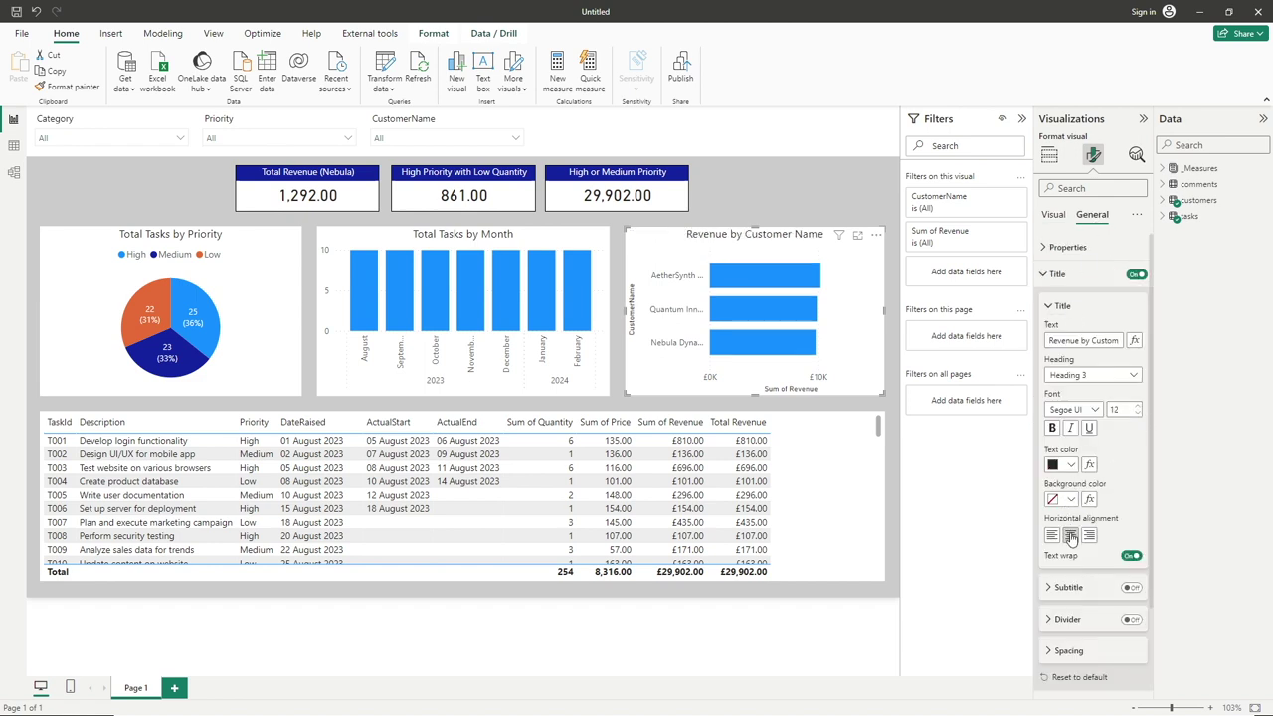
pyautogui.click(1057, 273)
pyautogui.click(1053, 214)
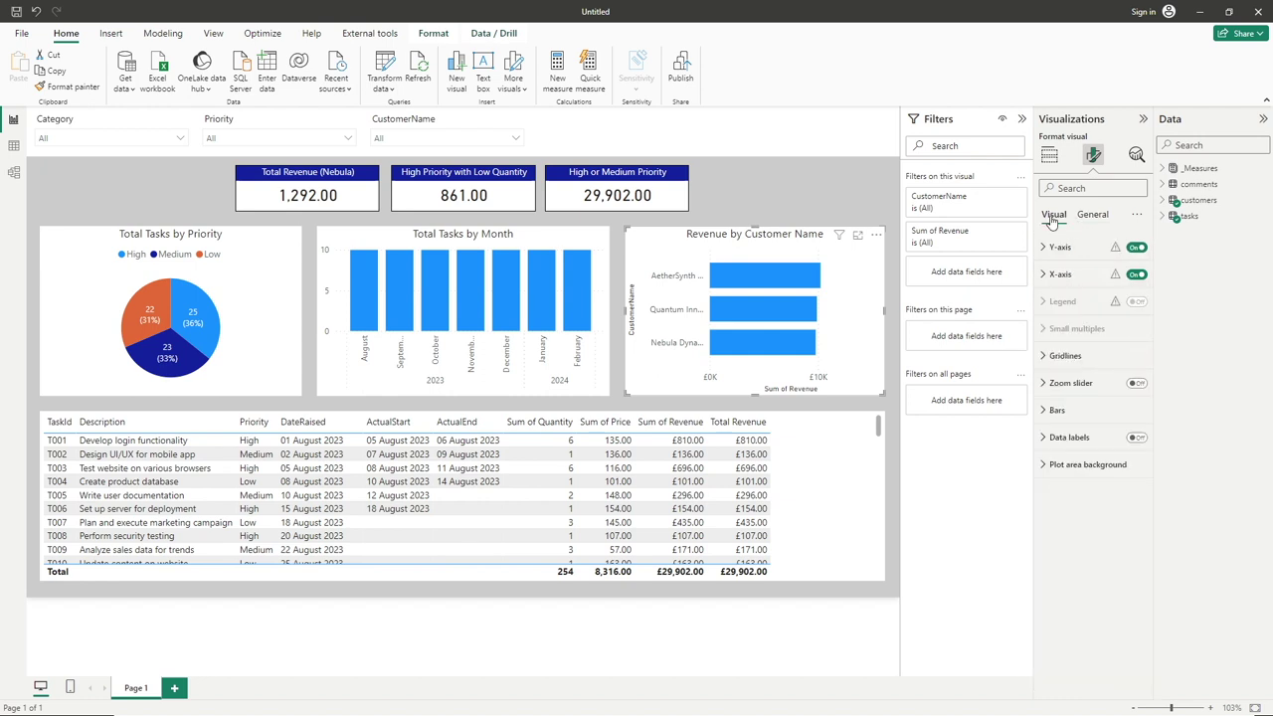
# Hide the CustomerName and Sum of Revenue axis titles and turn on bar data labels (£10.2K, £9.9K, £9.8K).
pyautogui.click(1061, 247)
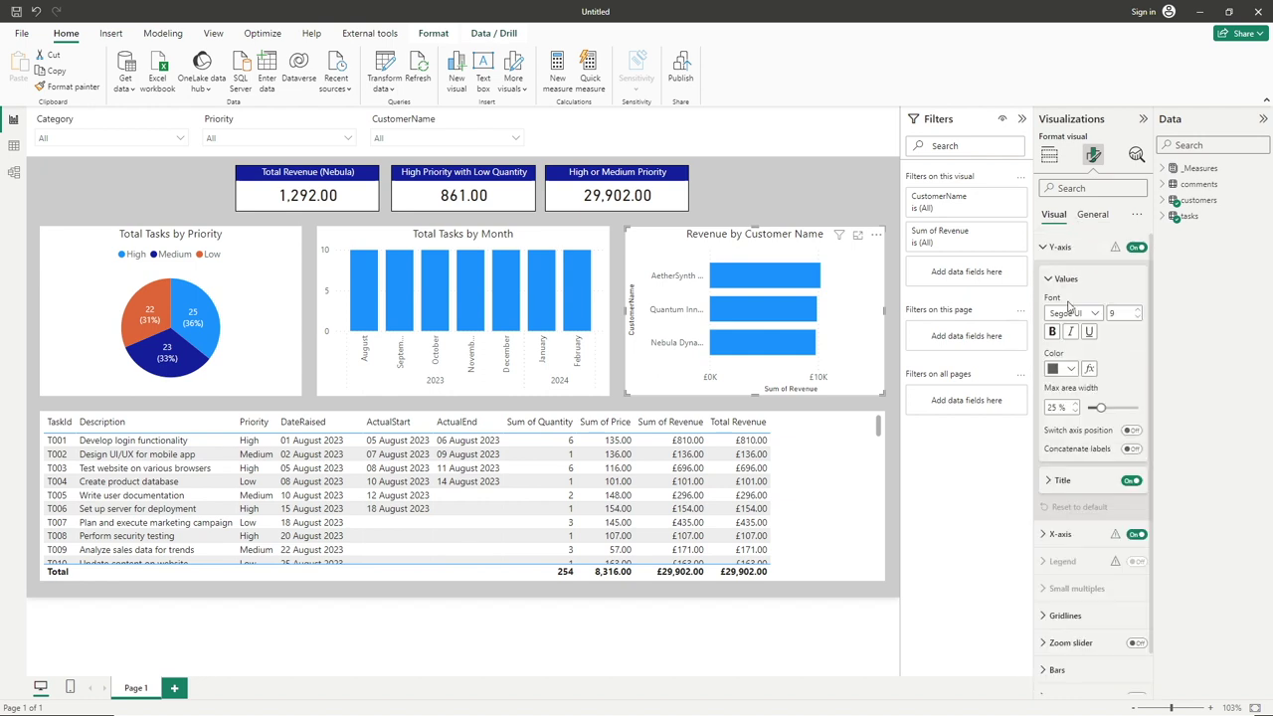
pyautogui.click(1131, 481)
pyautogui.click(1060, 247)
pyautogui.click(1060, 273)
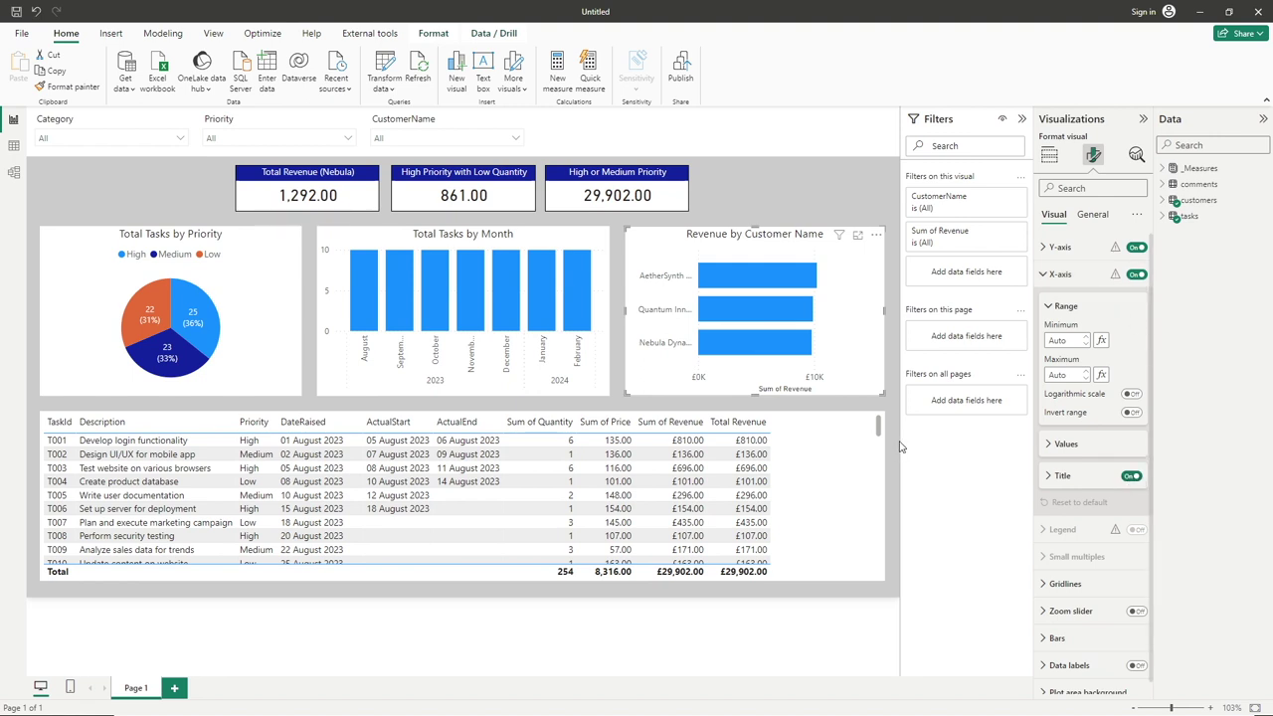
pyautogui.click(1135, 477)
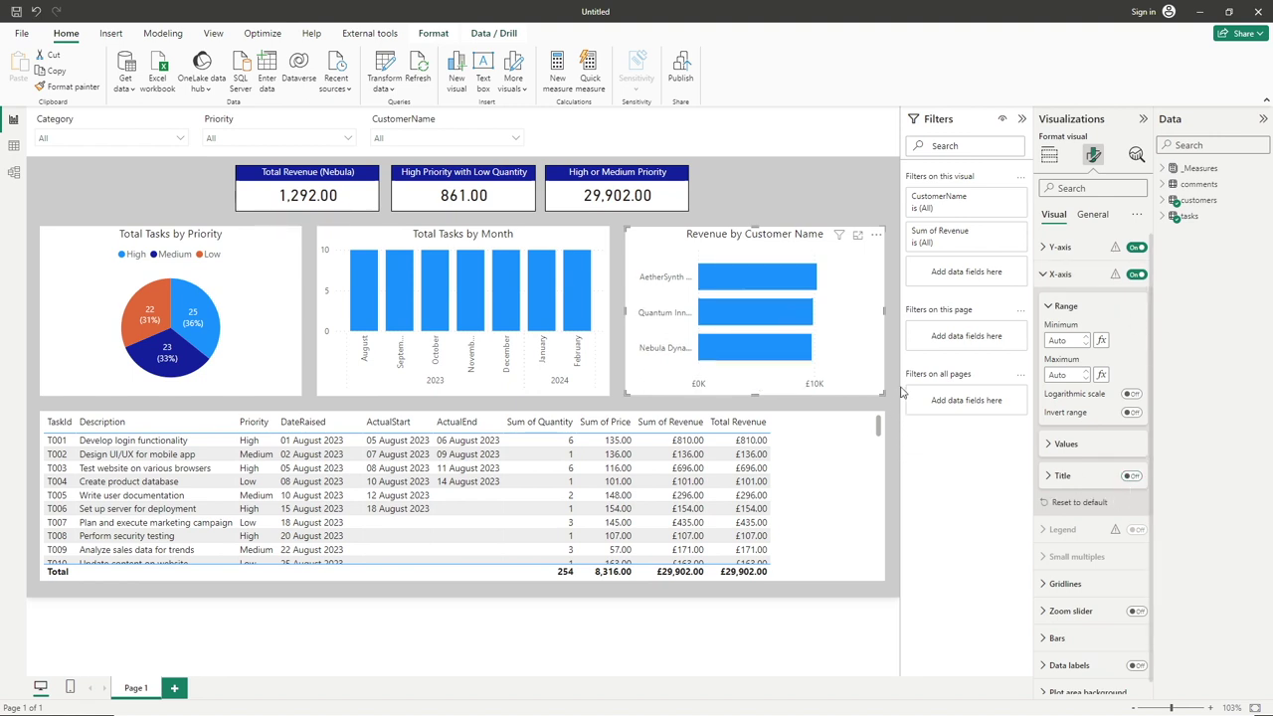
pyautogui.click(1055, 282)
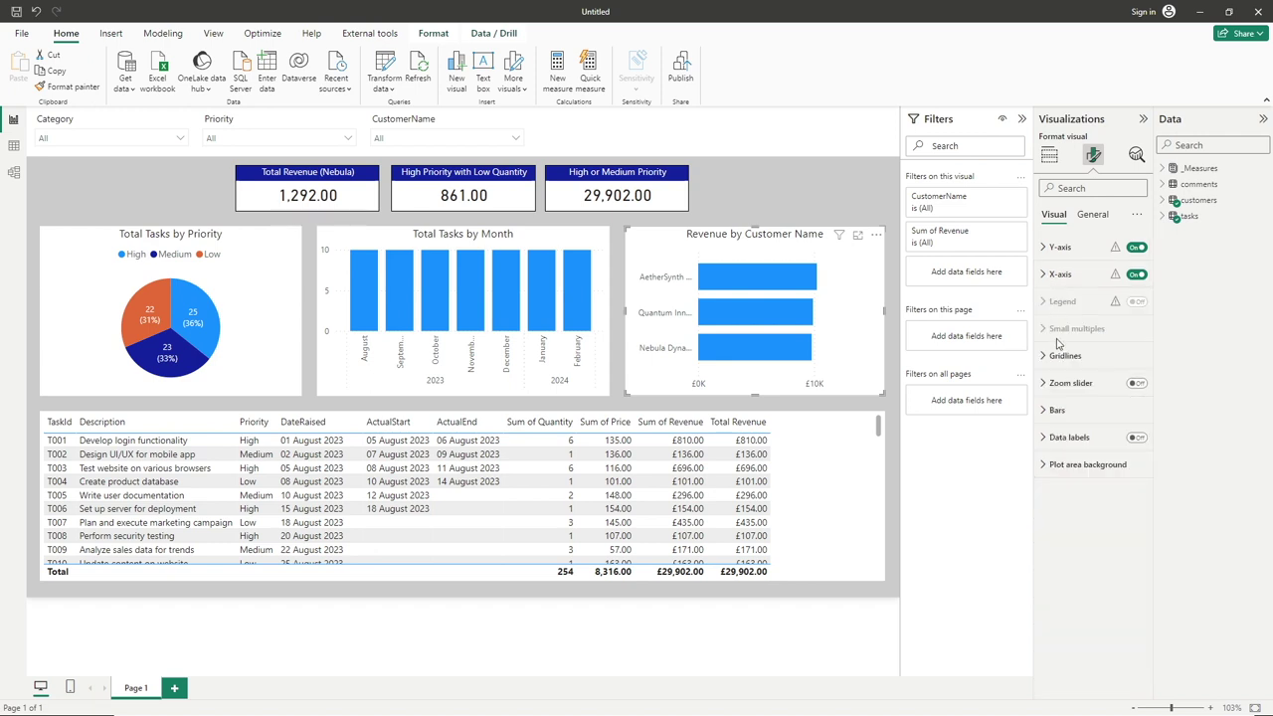
pyautogui.click(1137, 438)
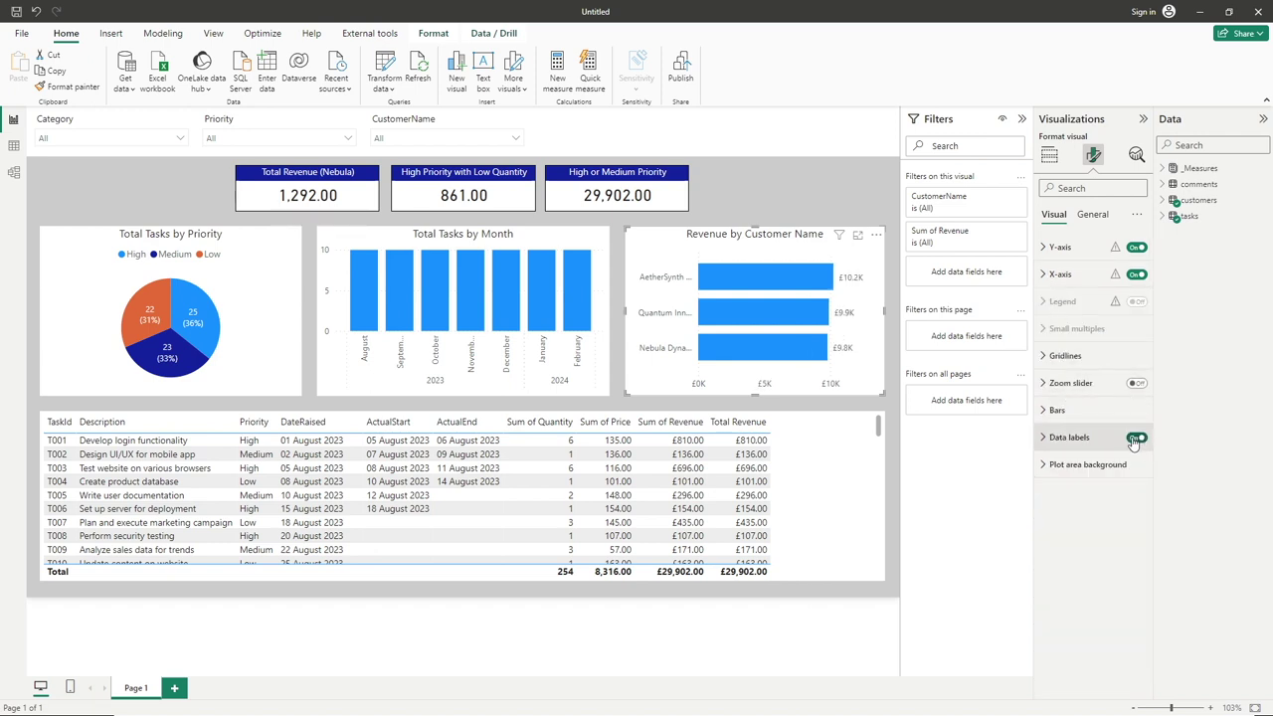
pyautogui.click(895, 410)
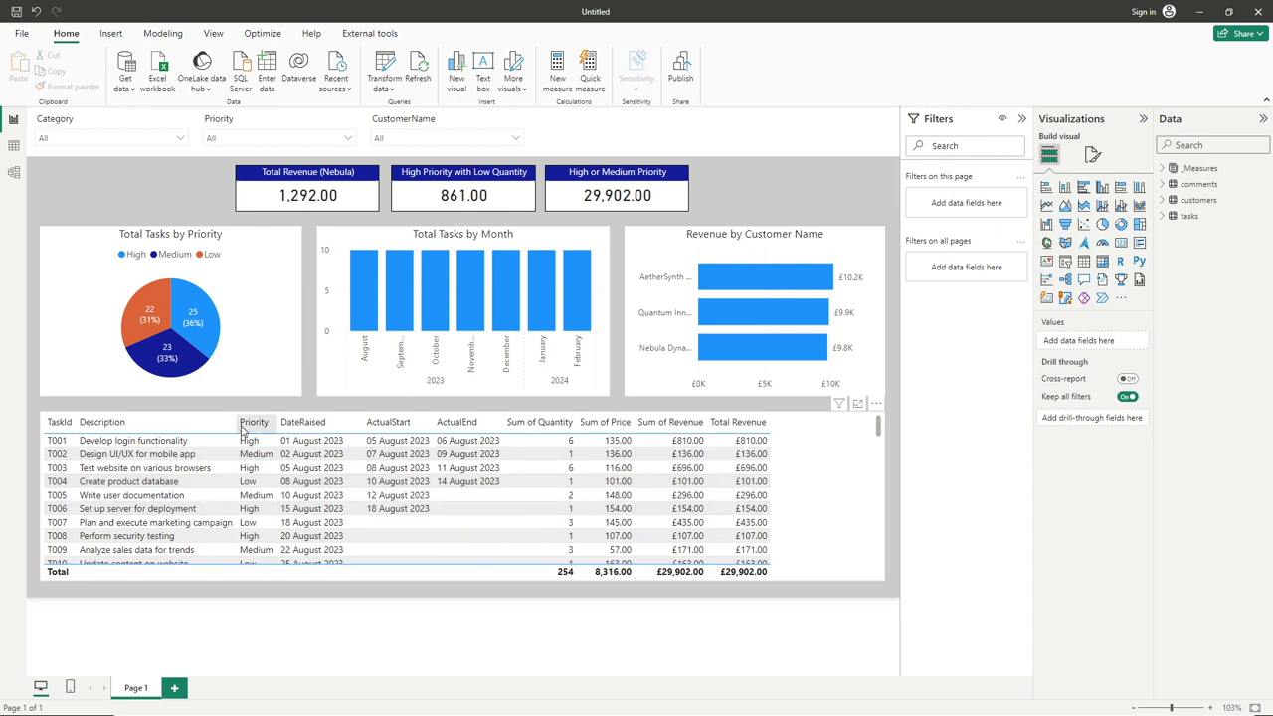
# Drag the Description and TaskId column borders wider so columns span the table.
pyautogui.moveTo(239, 426); pyautogui.dragTo(305, 426)
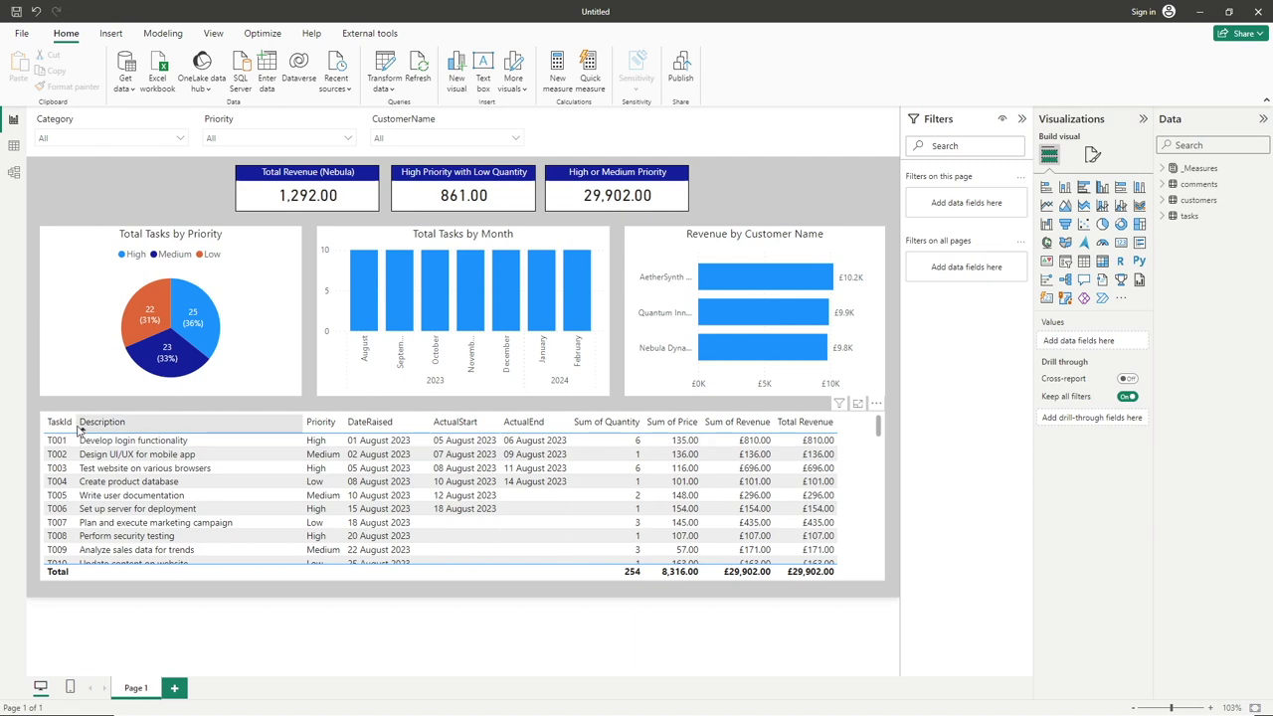
pyautogui.moveTo(76, 428); pyautogui.dragTo(106, 426)
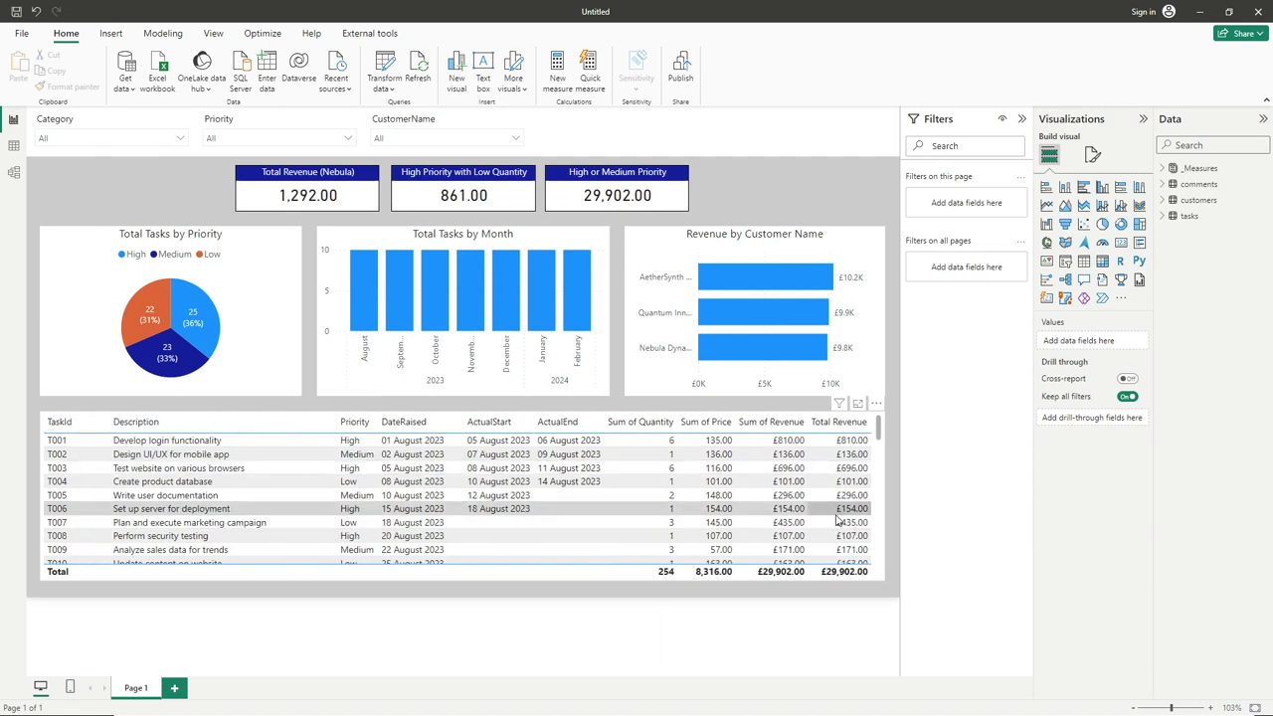
pyautogui.click(663, 418)
# Turn on the visual border for the tasks table under Effects.
pyautogui.click(1094, 155)
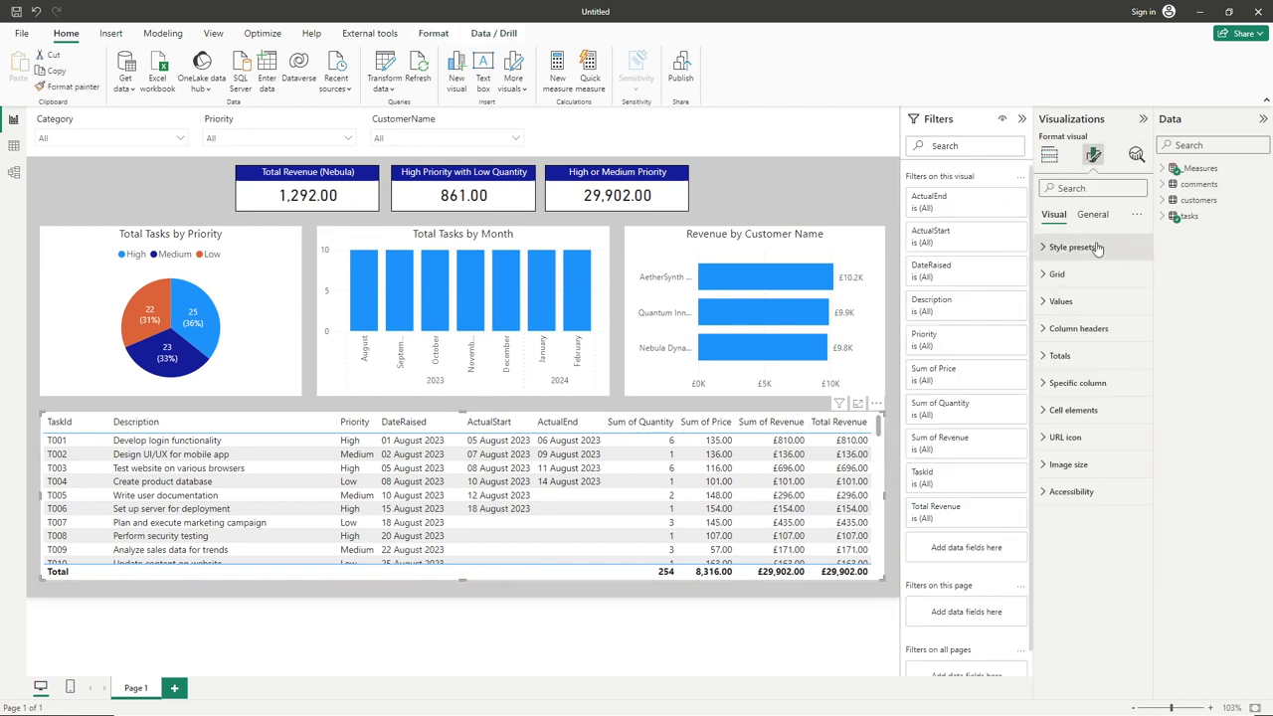
pyautogui.click(1093, 214)
pyautogui.click(1065, 303)
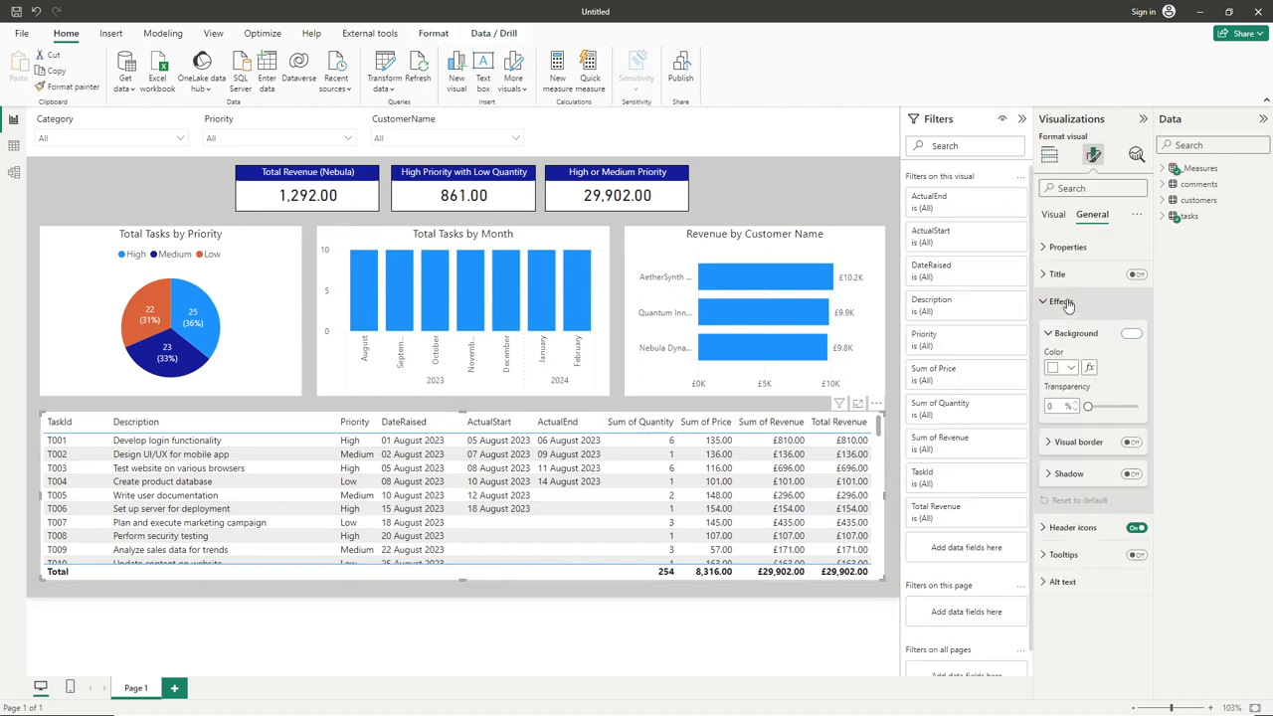
pyautogui.click(1131, 441)
pyautogui.click(1084, 444)
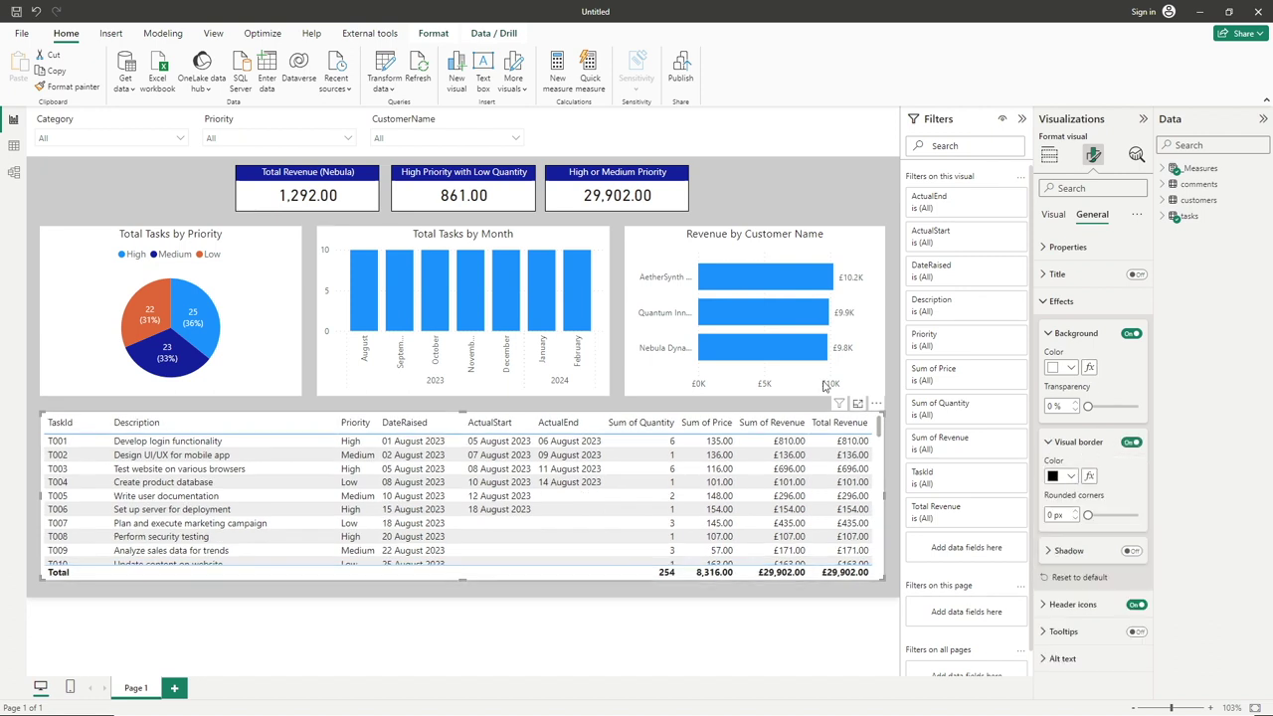
# Add a visual border to the Revenue by Customer Name chart and make sure the table's border is on.
pyautogui.click(715, 244)
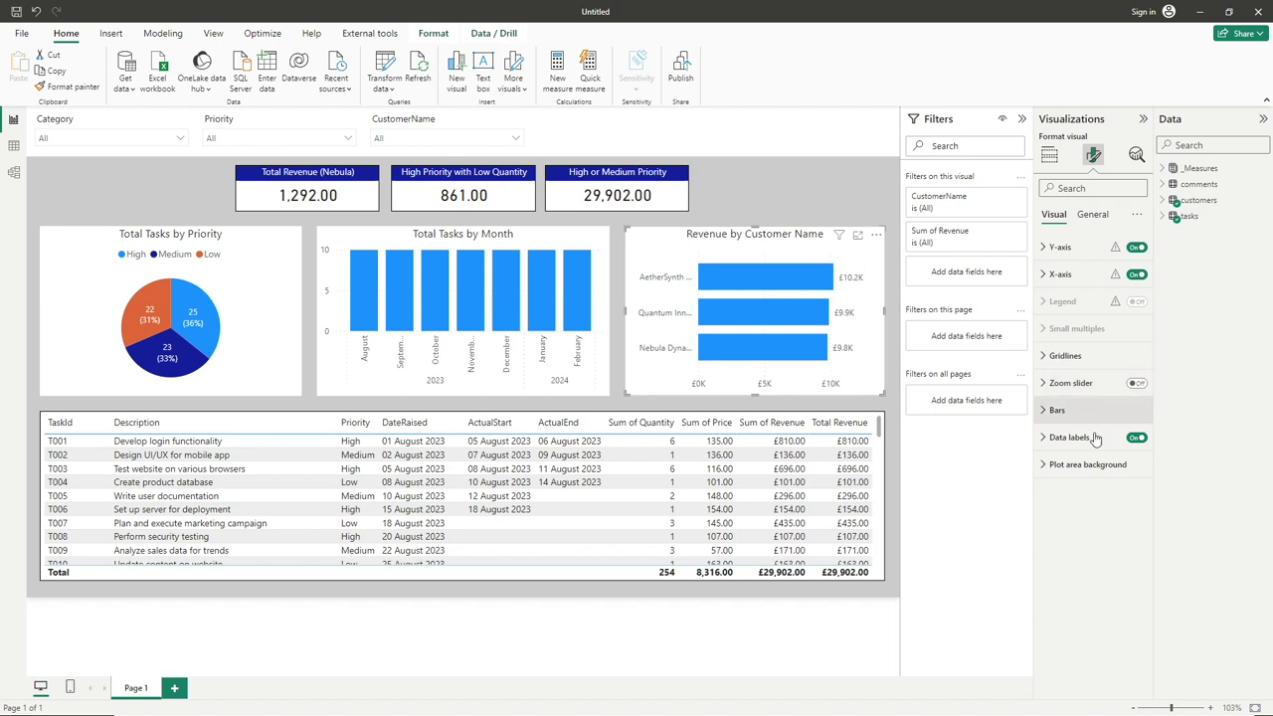
pyautogui.click(1093, 214)
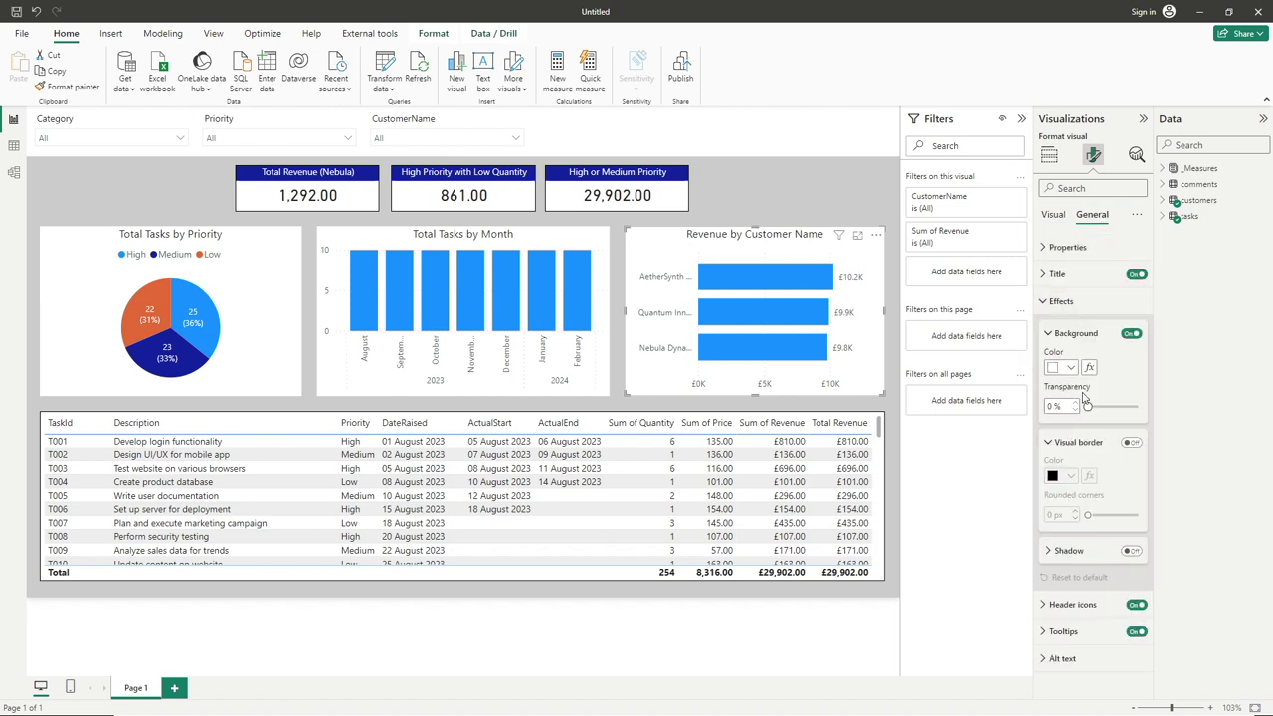
pyautogui.click(1132, 442)
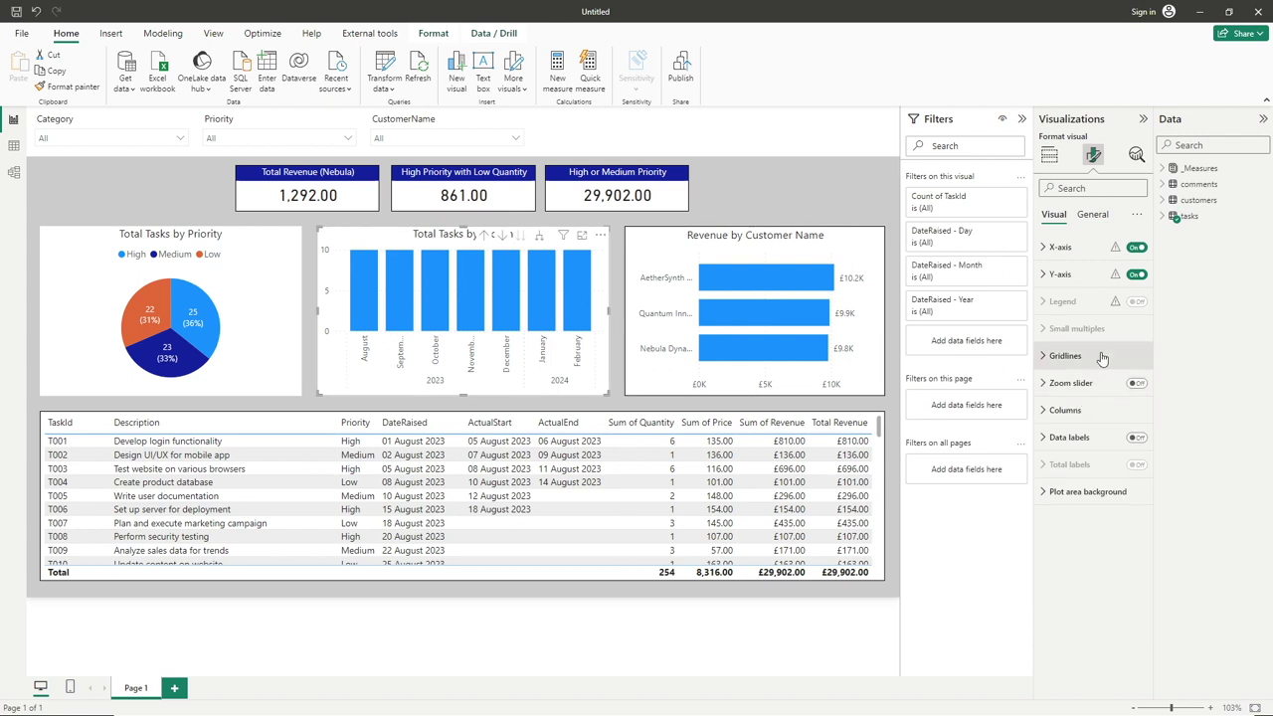
pyautogui.click(1101, 217)
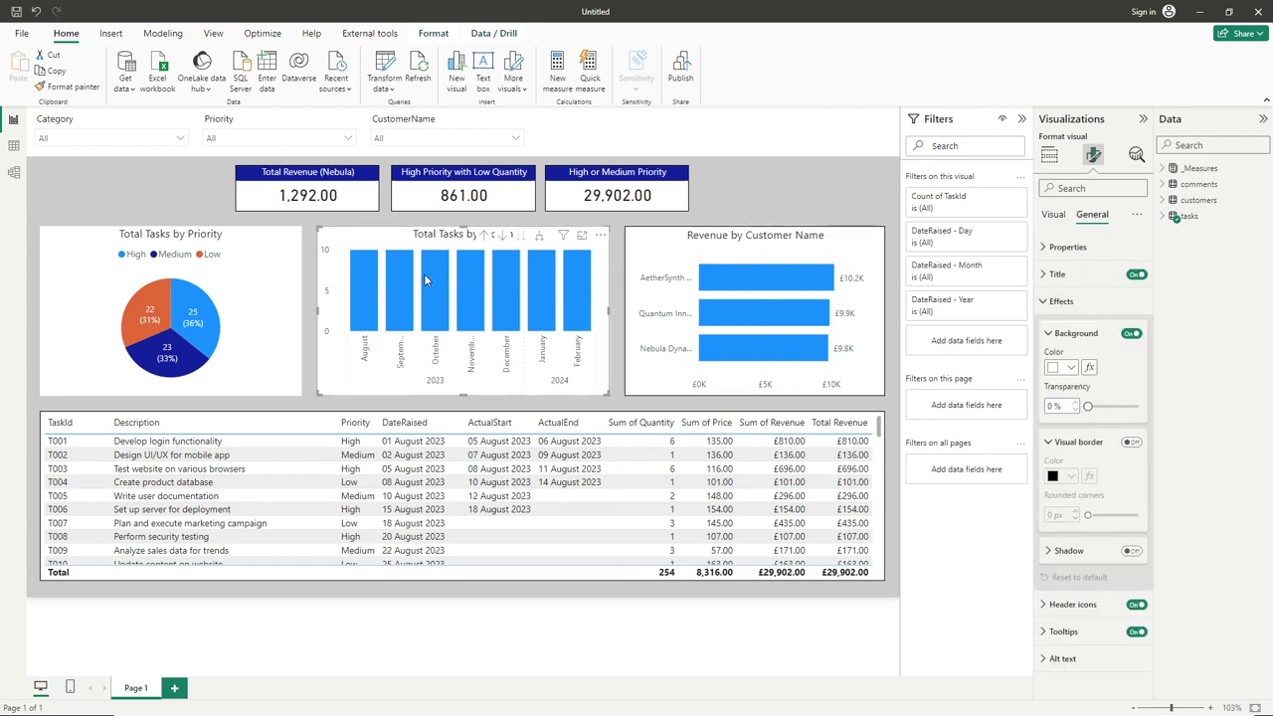
pyautogui.click(796, 243)
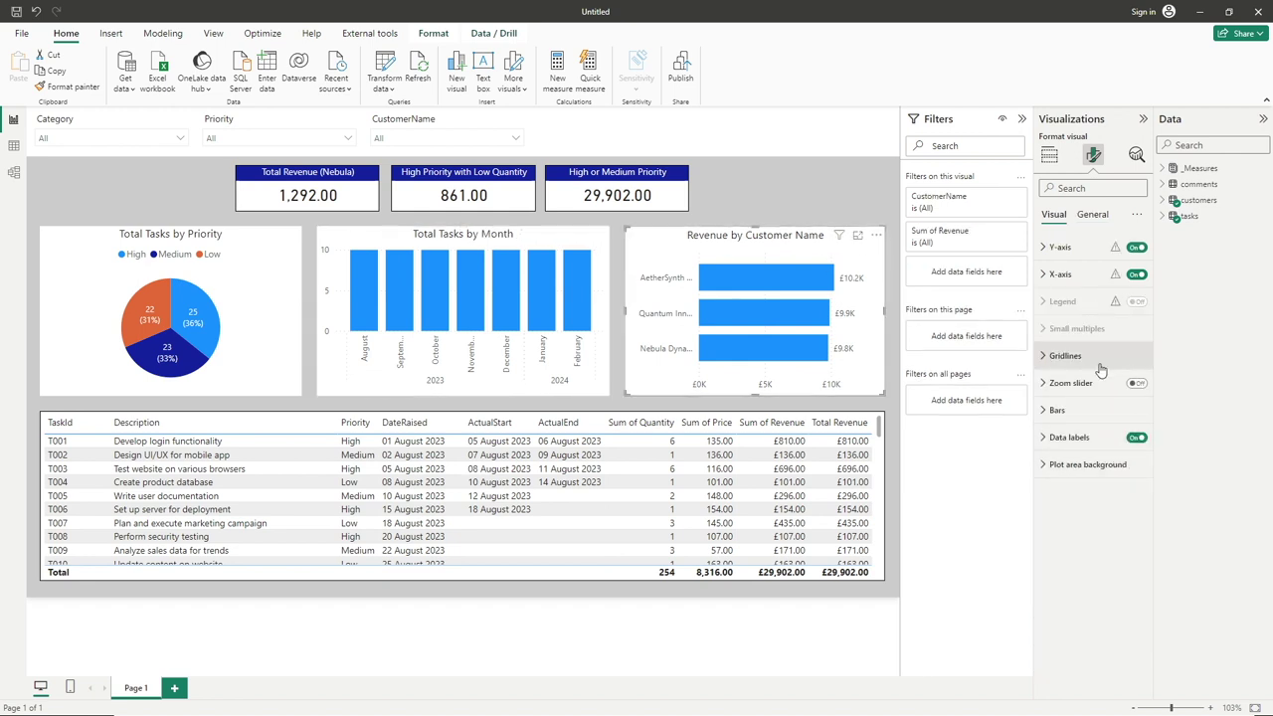
pyautogui.click(1099, 216)
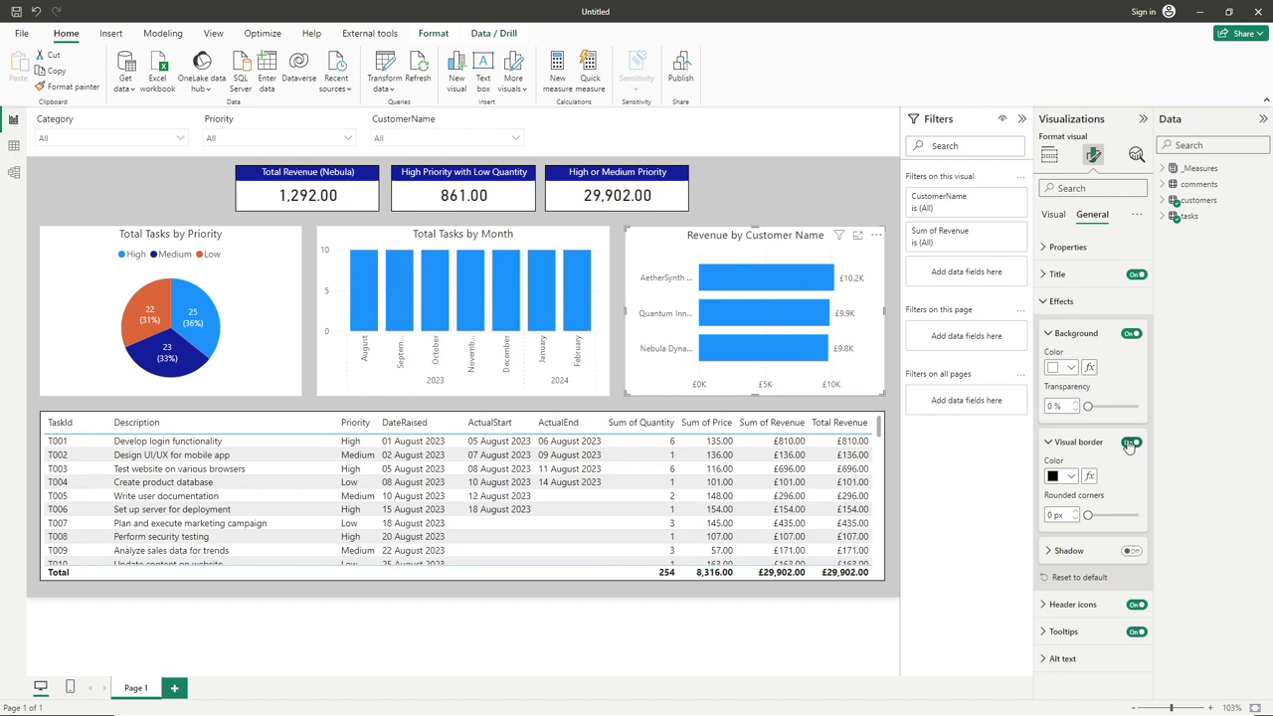
pyautogui.click(804, 418)
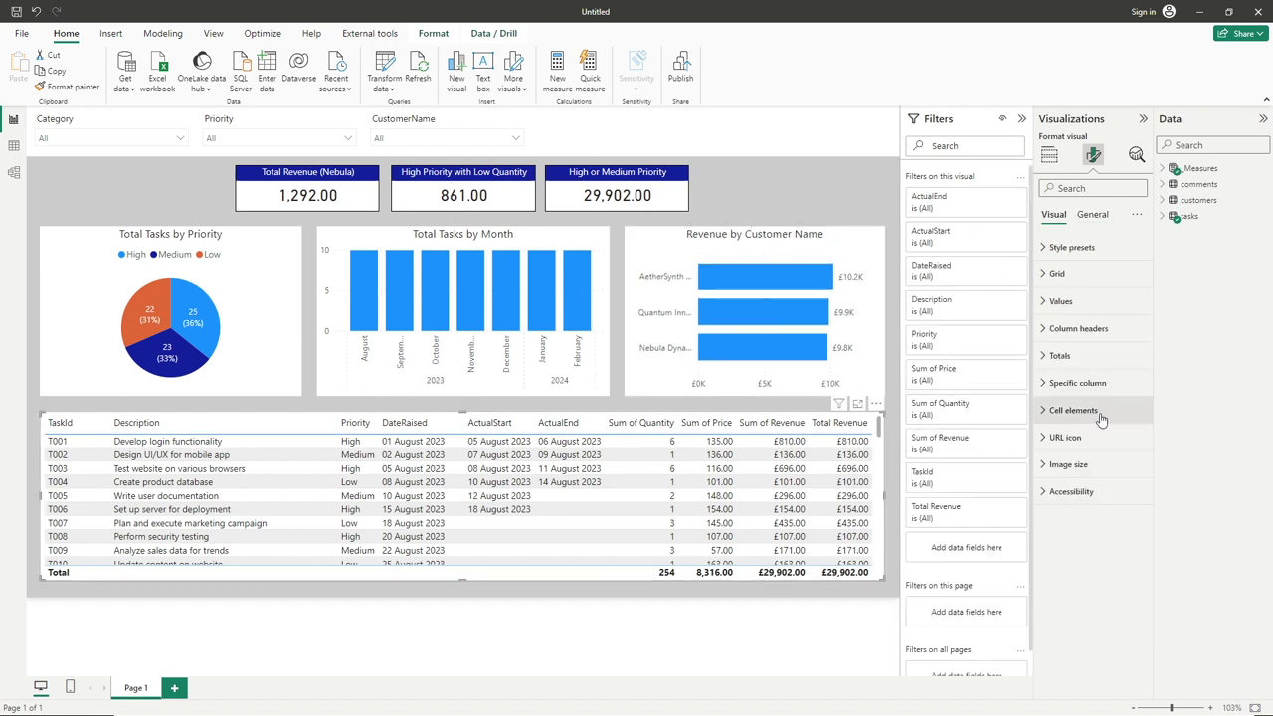
pyautogui.click(1092, 215)
pyautogui.click(1132, 441)
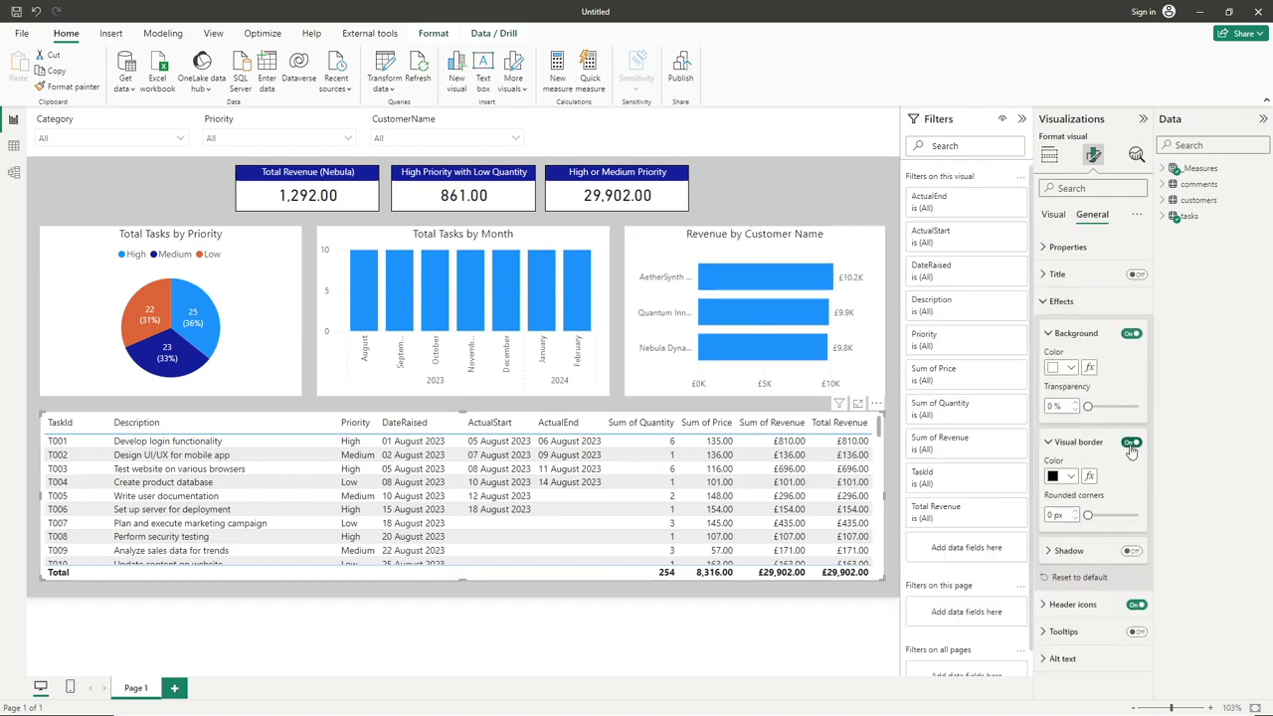
# Multi-select the three KPI cards, open their general formatting, then deselect them.
pyautogui.click(607, 189)
pyautogui.keyDown('ctrl'); pyautogui.click(454, 177); pyautogui.keyUp('ctrl')
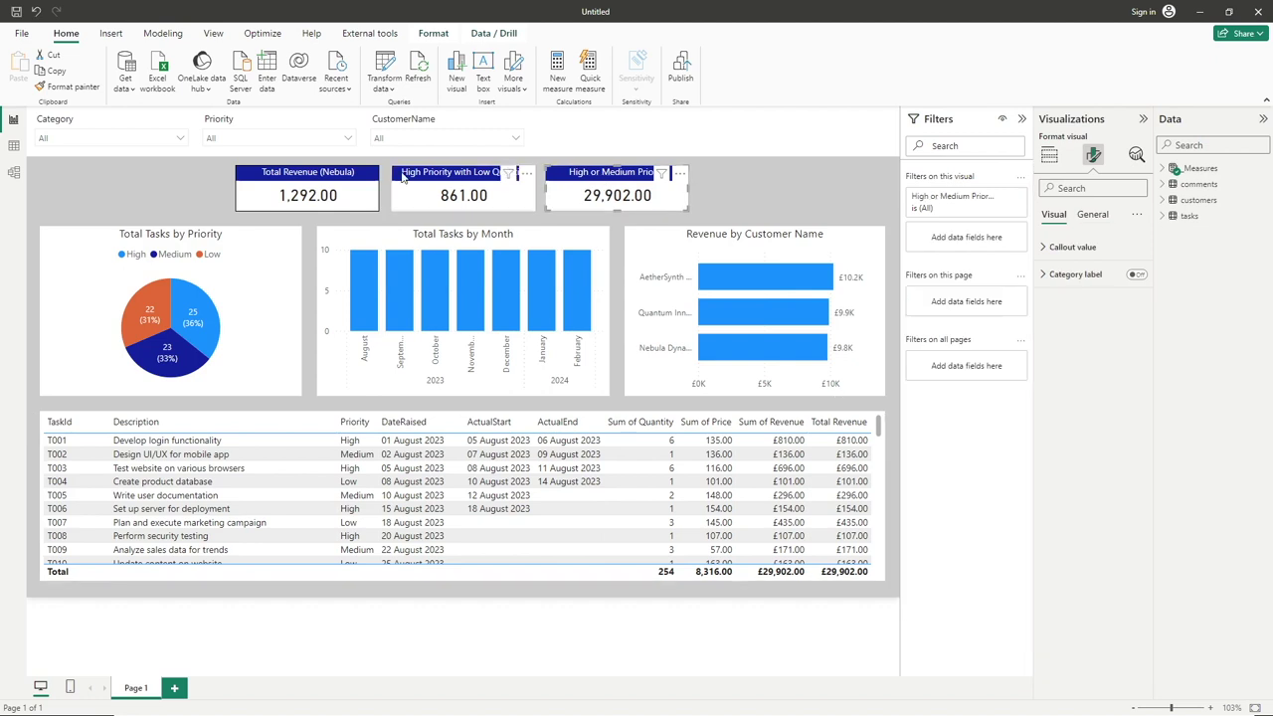
pyautogui.keyDown('ctrl'); pyautogui.click(292, 175); pyautogui.keyUp('ctrl')
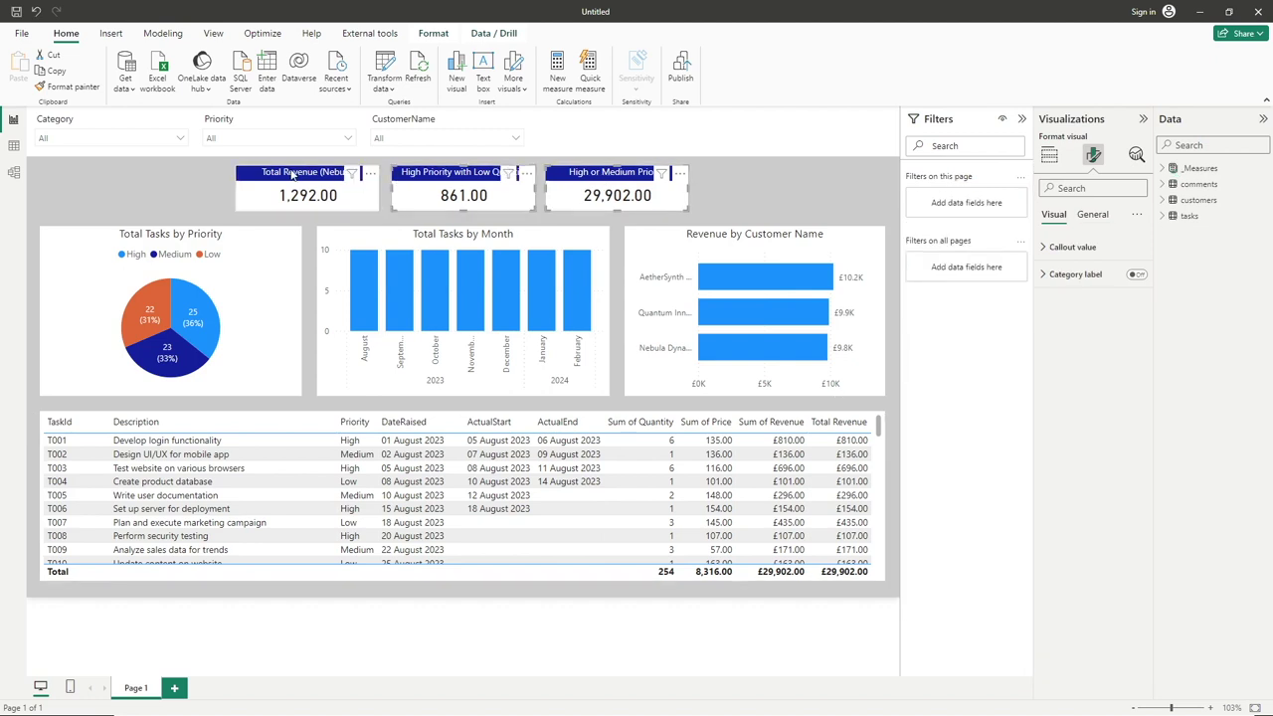
pyautogui.click(1098, 216)
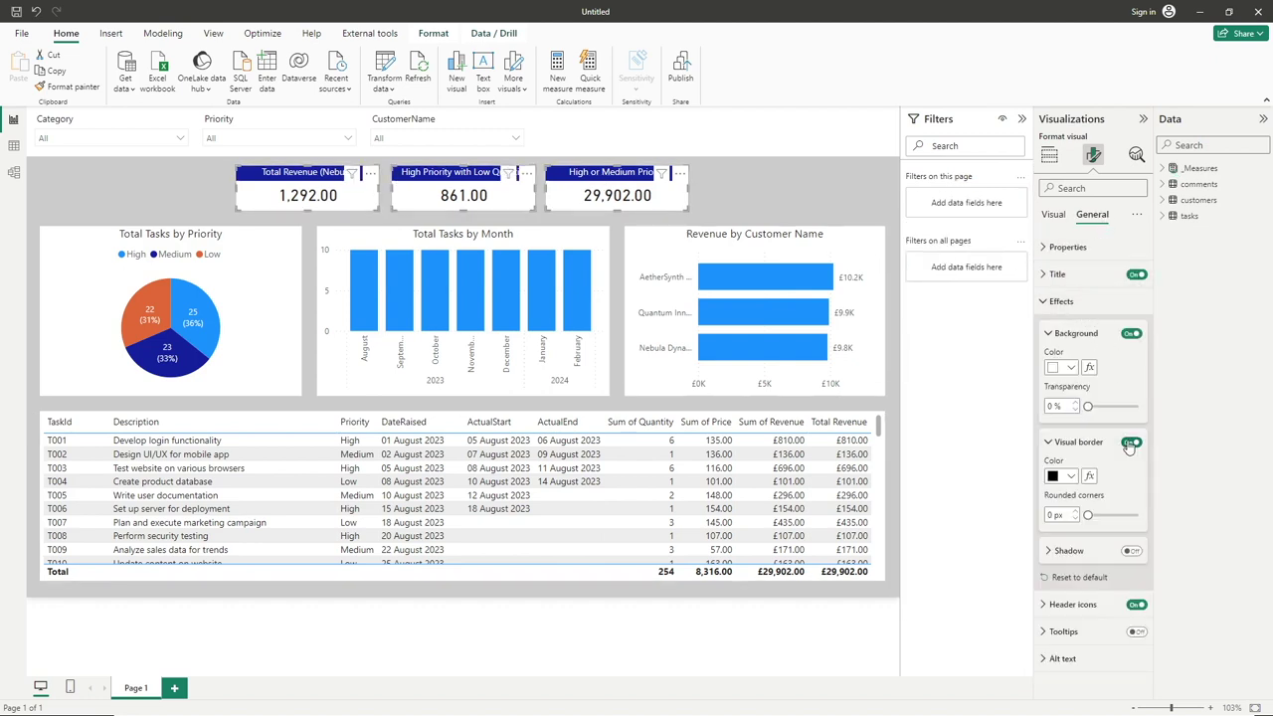
pyautogui.click(1060, 300)
pyautogui.click(850, 191)
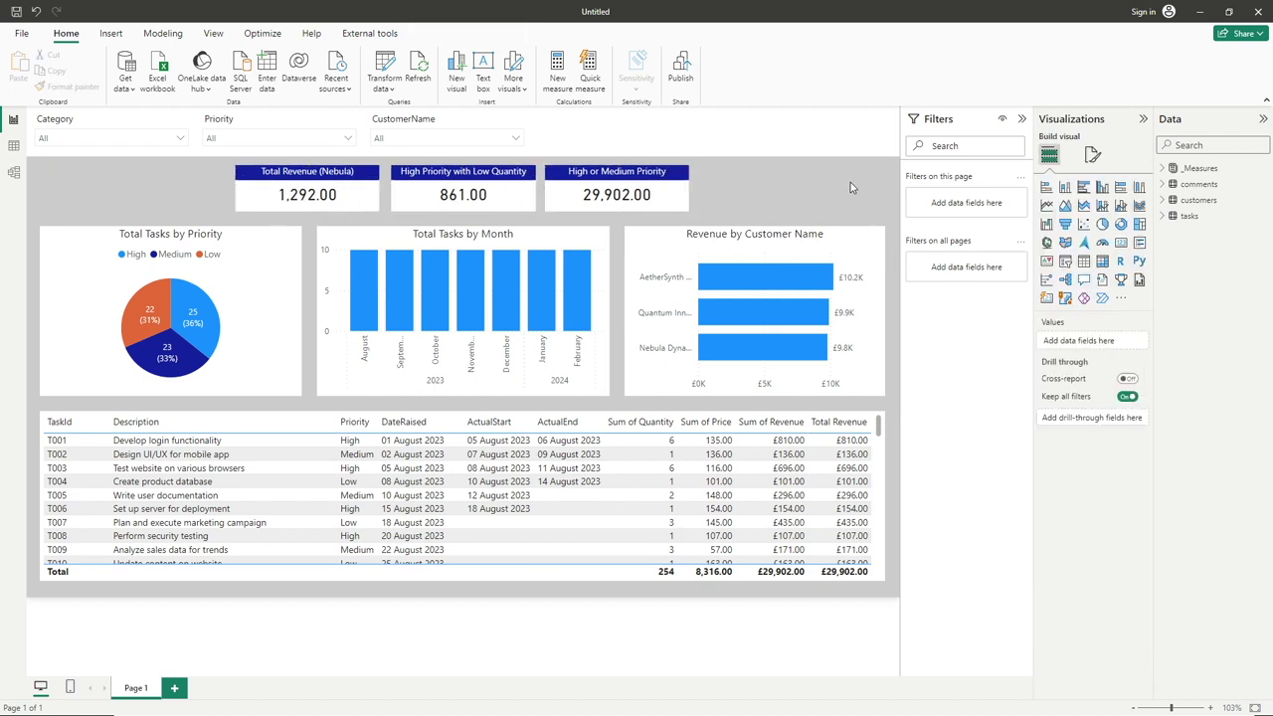
# Select the Revenue by Customer Name chart and open its Format visual options.
pyautogui.moveTo(713, 221); pyautogui.dragTo(262, 147)
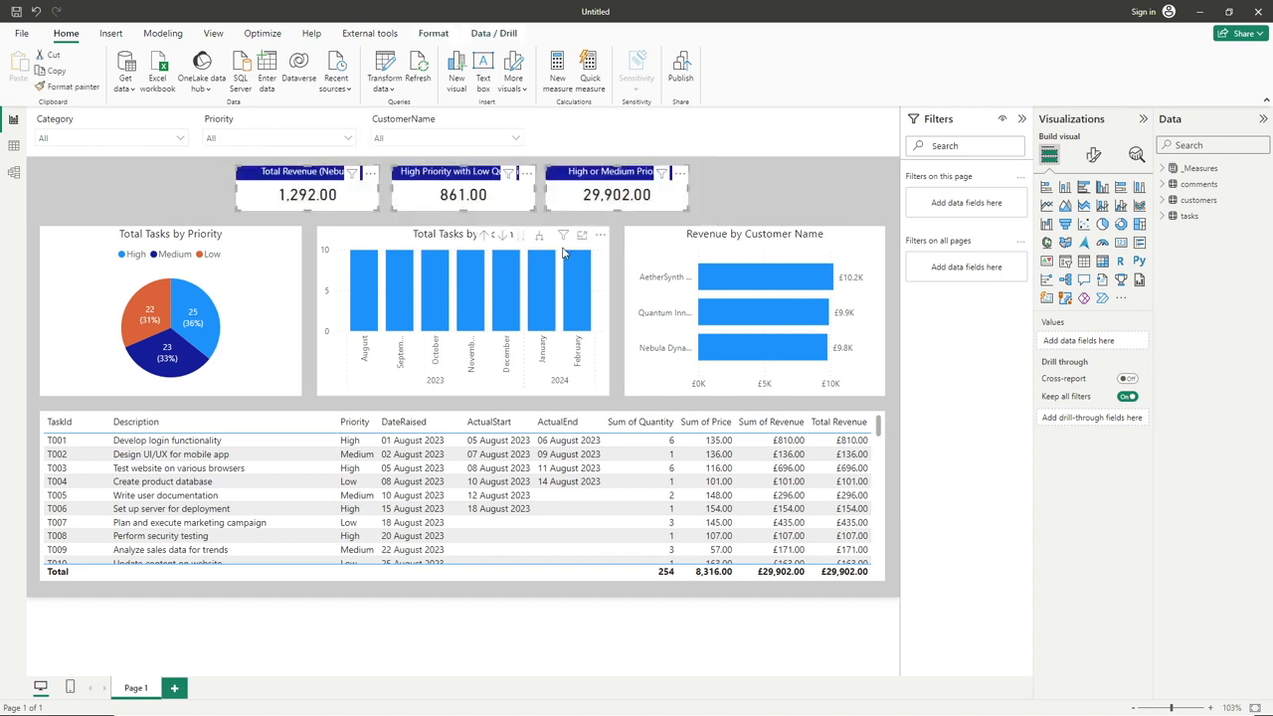
pyautogui.click(751, 204)
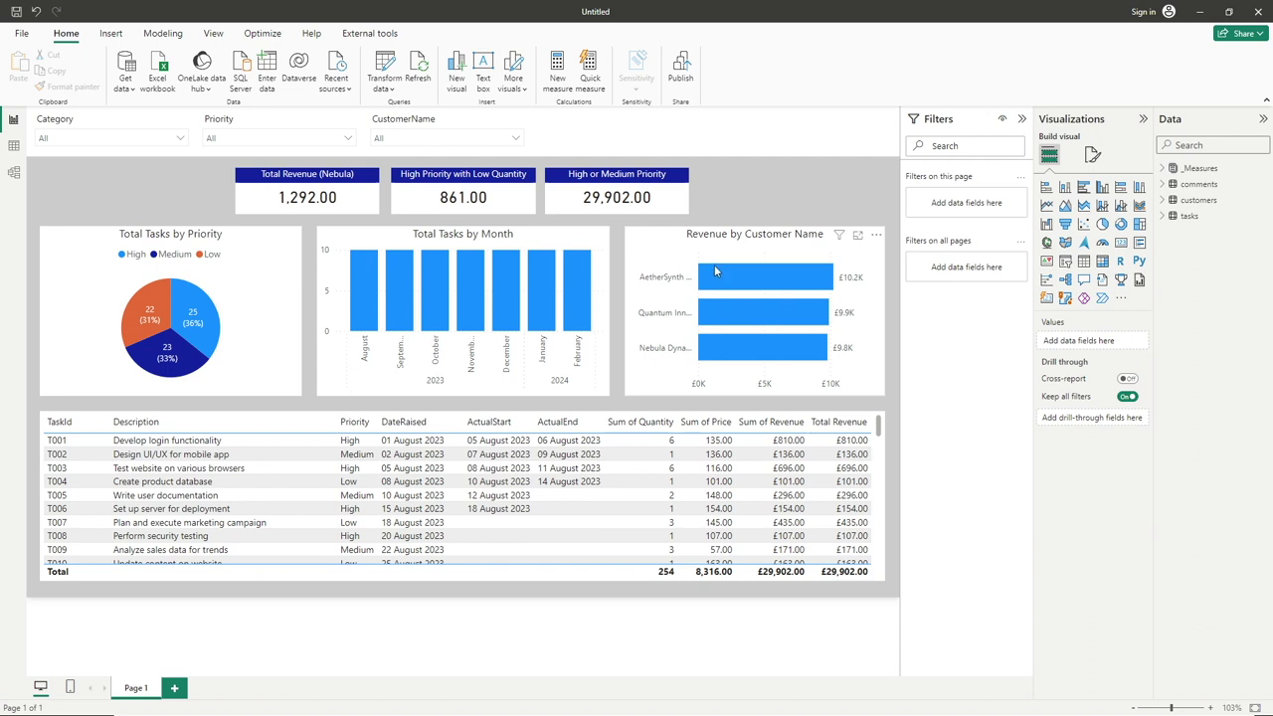
pyautogui.click(687, 237)
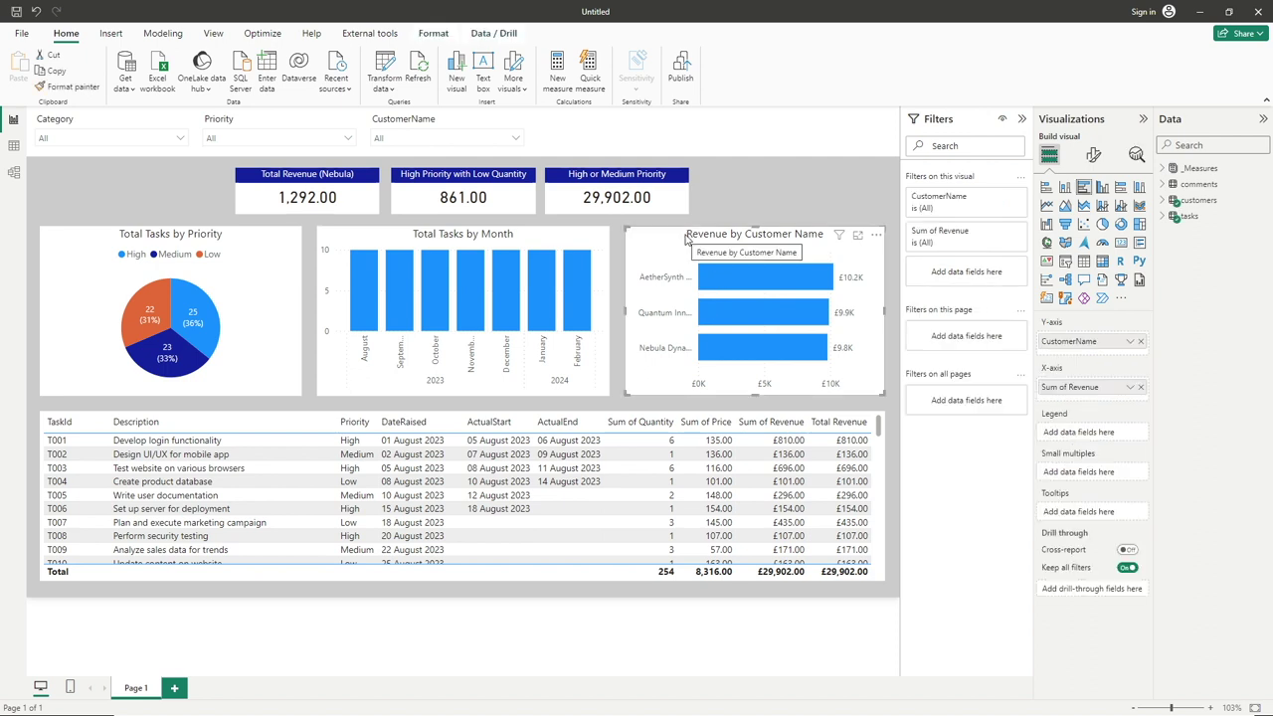
pyautogui.click(1094, 157)
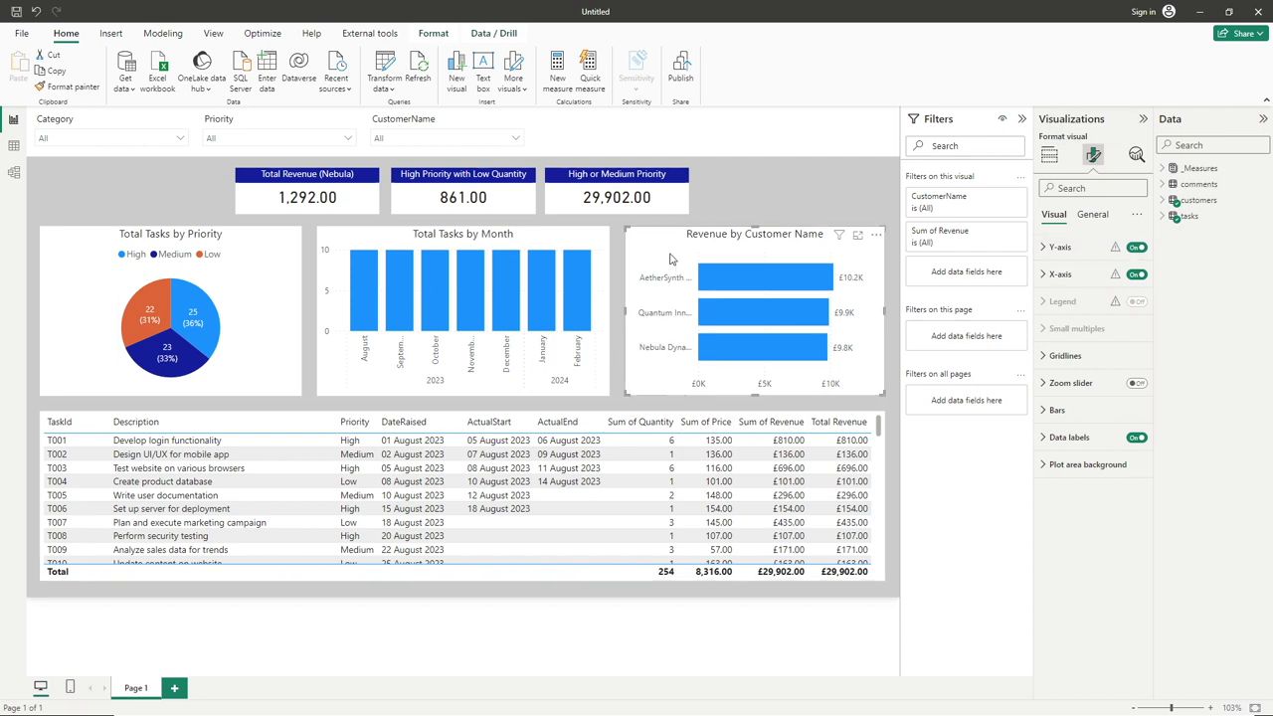
# Set the Y-axis Values max area width to 50% so full customer names show.
pyautogui.click(1063, 248)
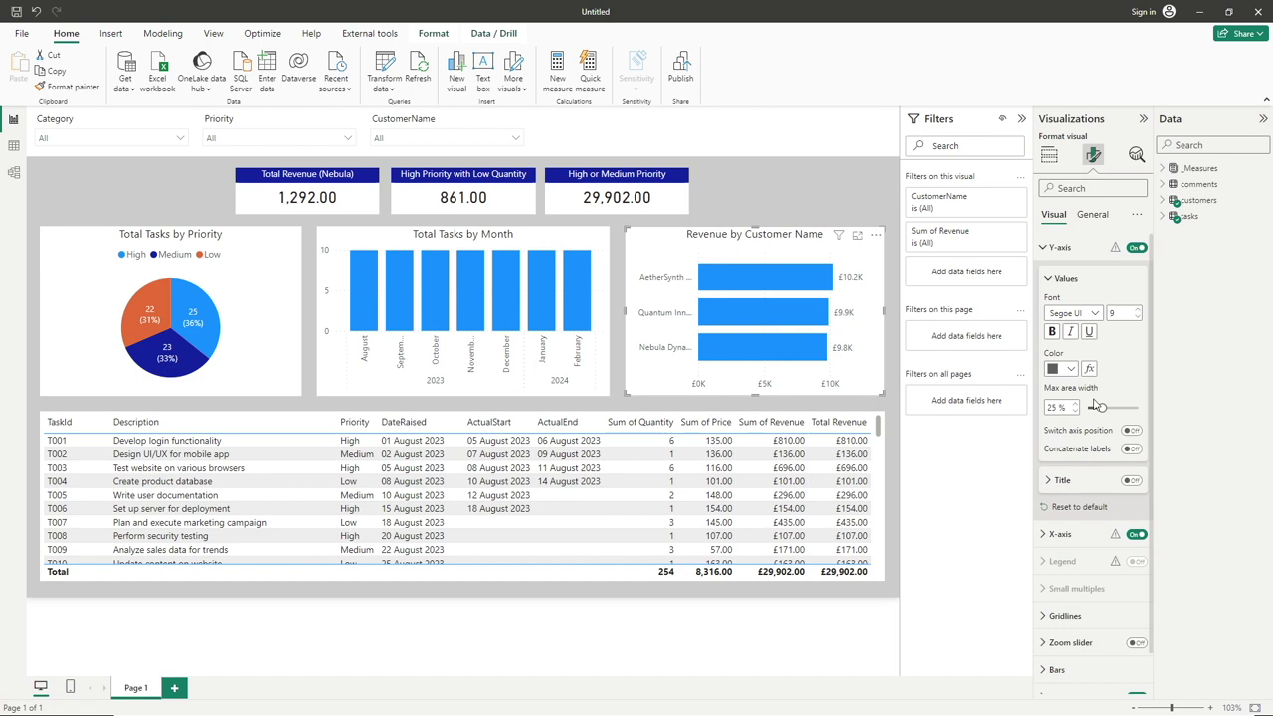
pyautogui.moveTo(1103, 408); pyautogui.dragTo(1113, 409)
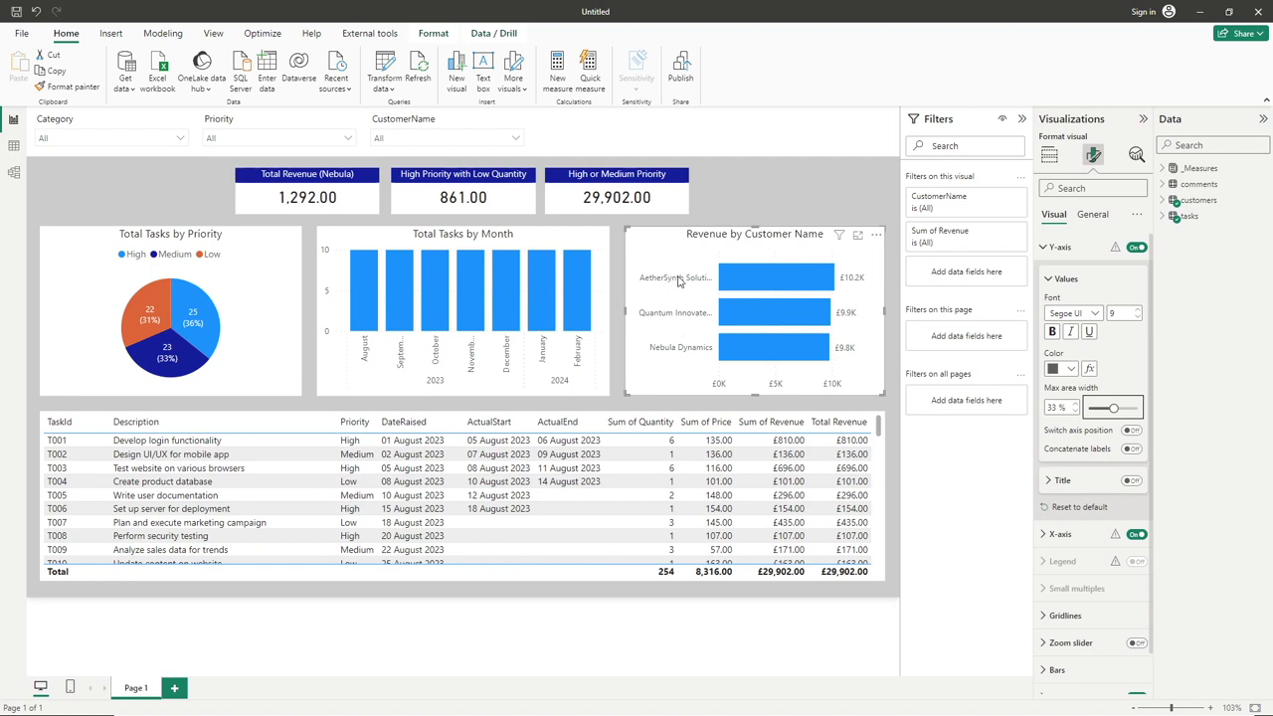
pyautogui.moveTo(1113, 408); pyautogui.dragTo(1156, 416)
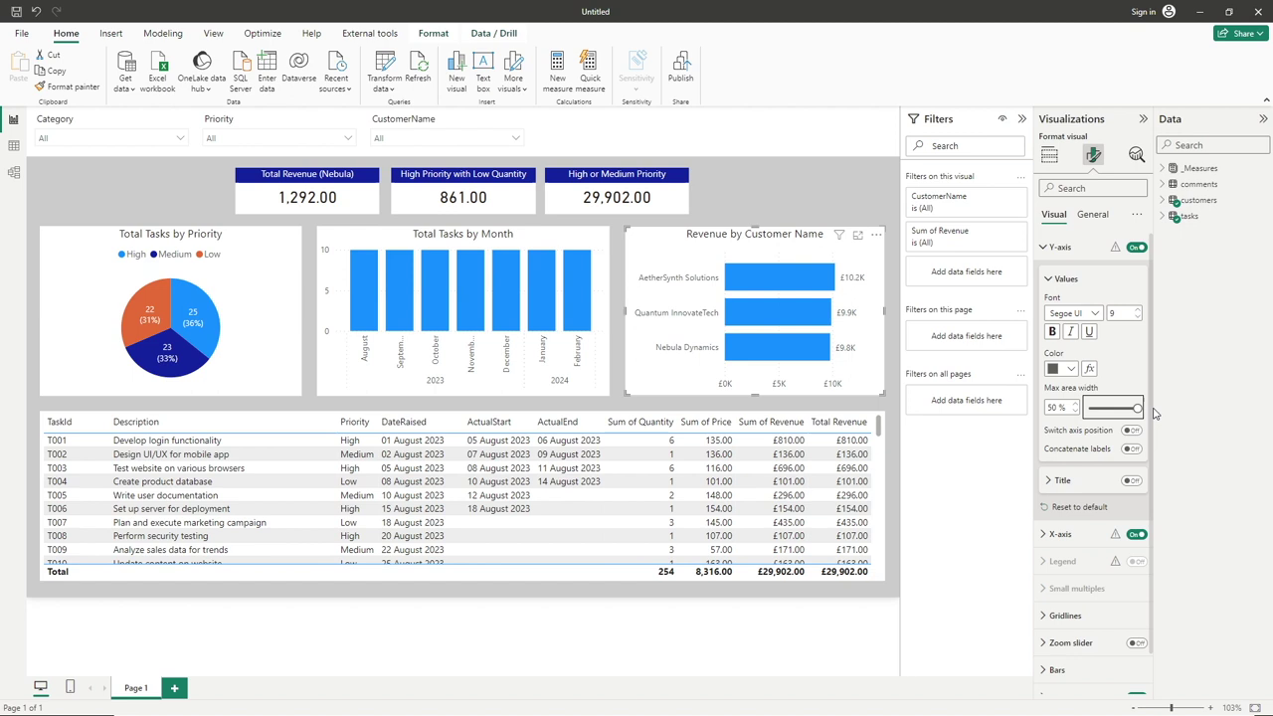
pyautogui.moveTo(1137, 408)
pyautogui.mouseDown()
pyautogui.moveTo(1095, 409)
pyautogui.moveTo(1139, 409)
pyautogui.mouseUp()
# Collapse the Visualizations and Filters panes and deselect the chart to view the full page.
pyautogui.click(1143, 119)
pyautogui.click(1119, 118)
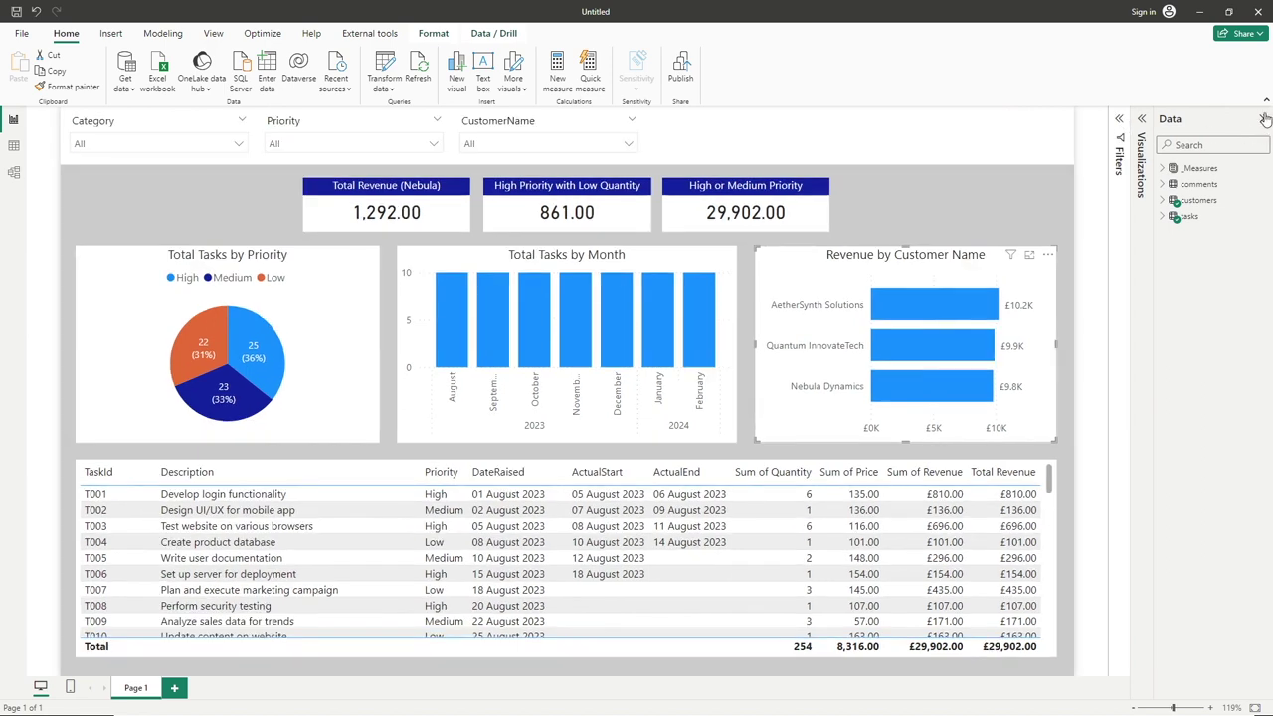
pyautogui.click(866, 196)
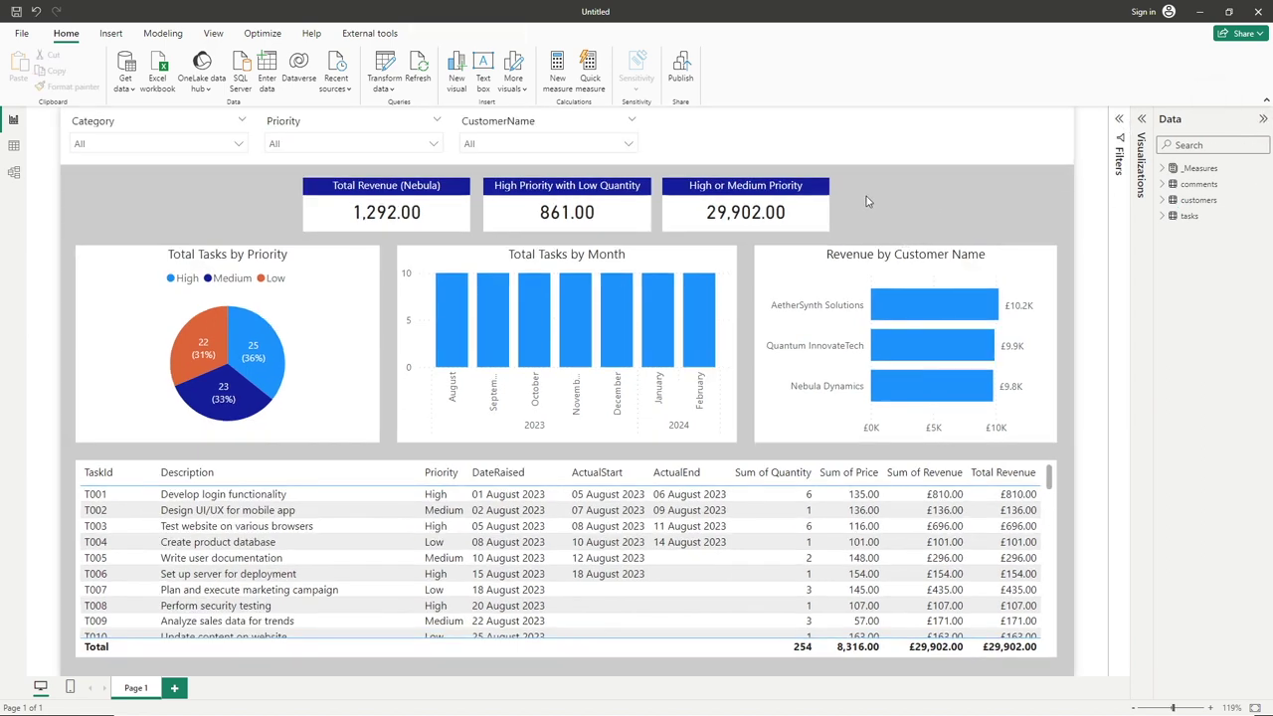